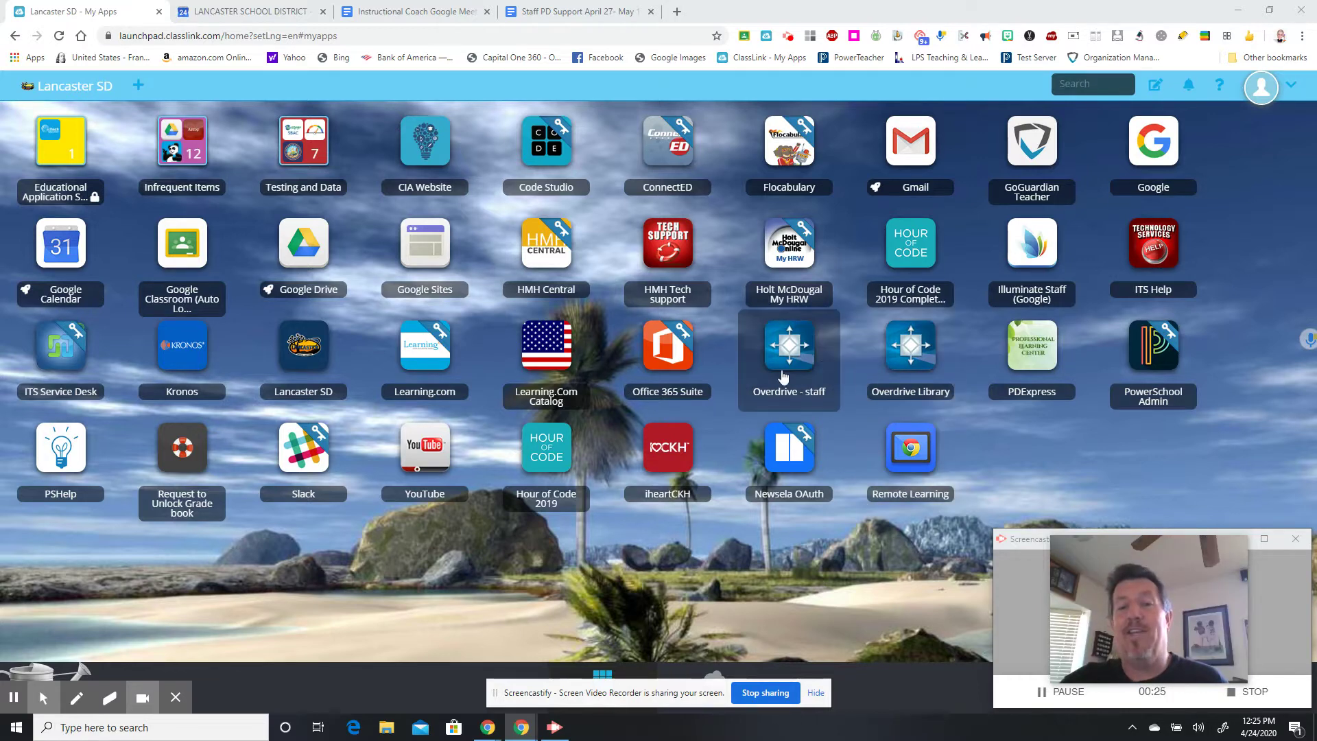
Step: Open Sora, search for 'West Wind' and choose West Wind Elementary as the school
click(908, 356)
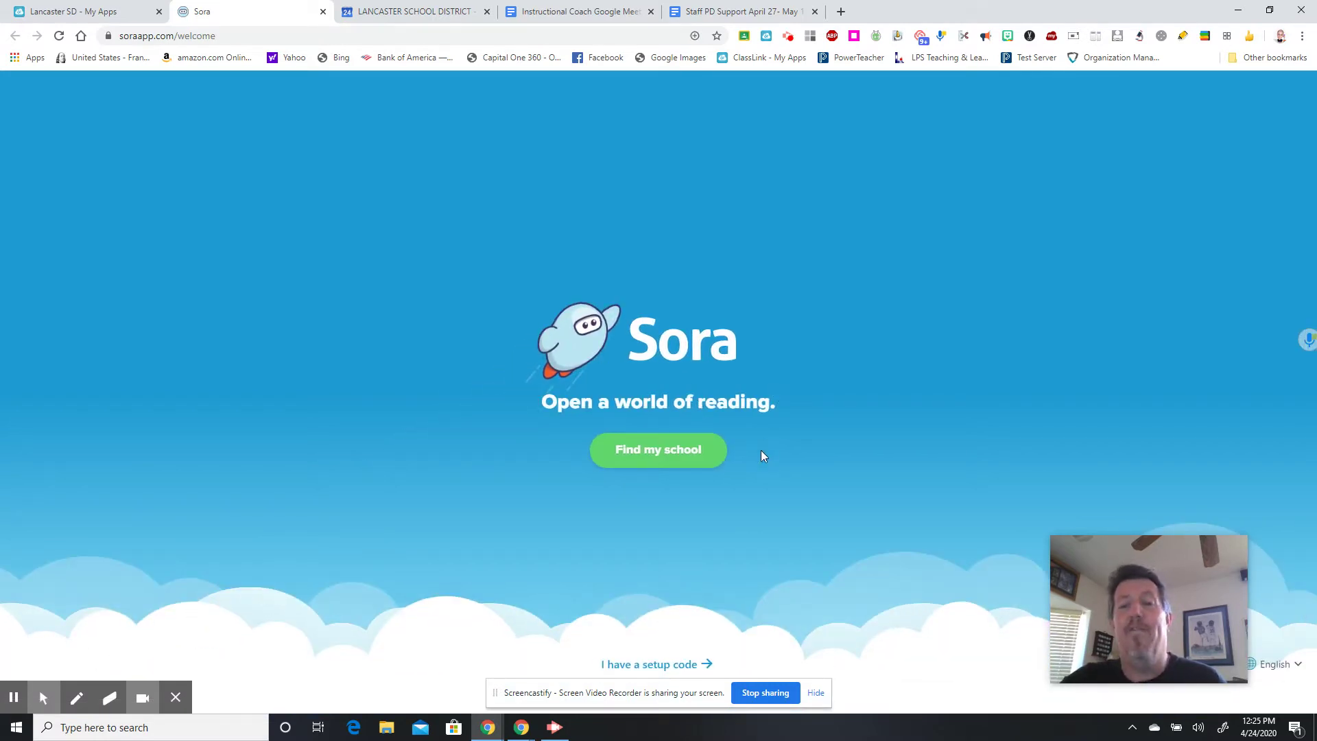
click(657, 454)
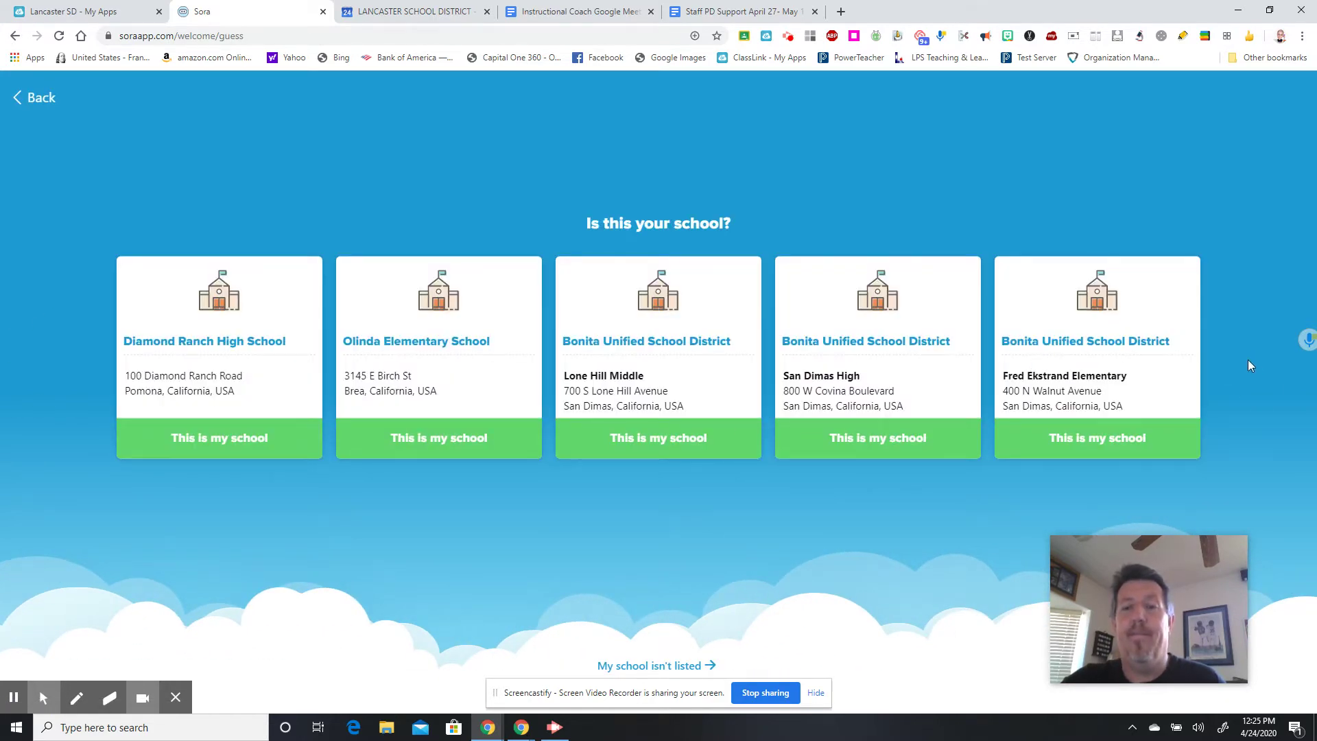
click(679, 665)
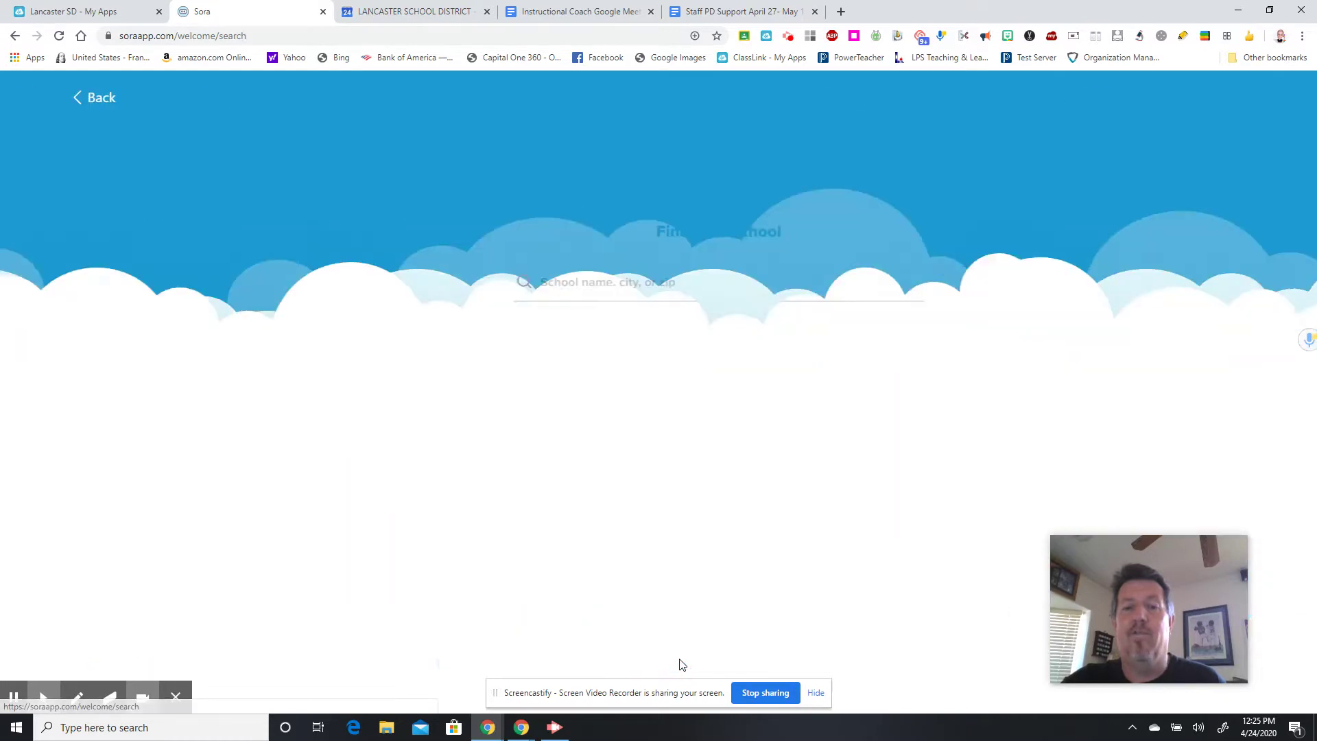
click(592, 281)
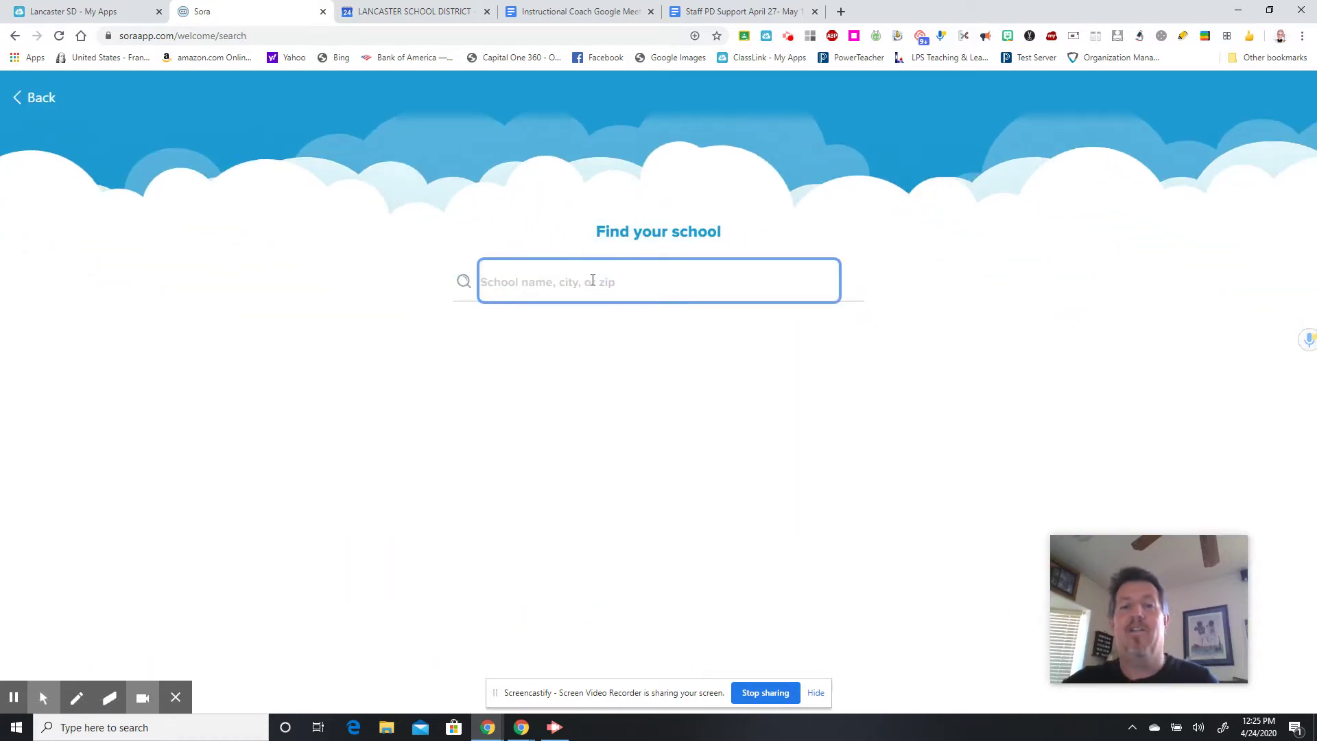
text(Wes)
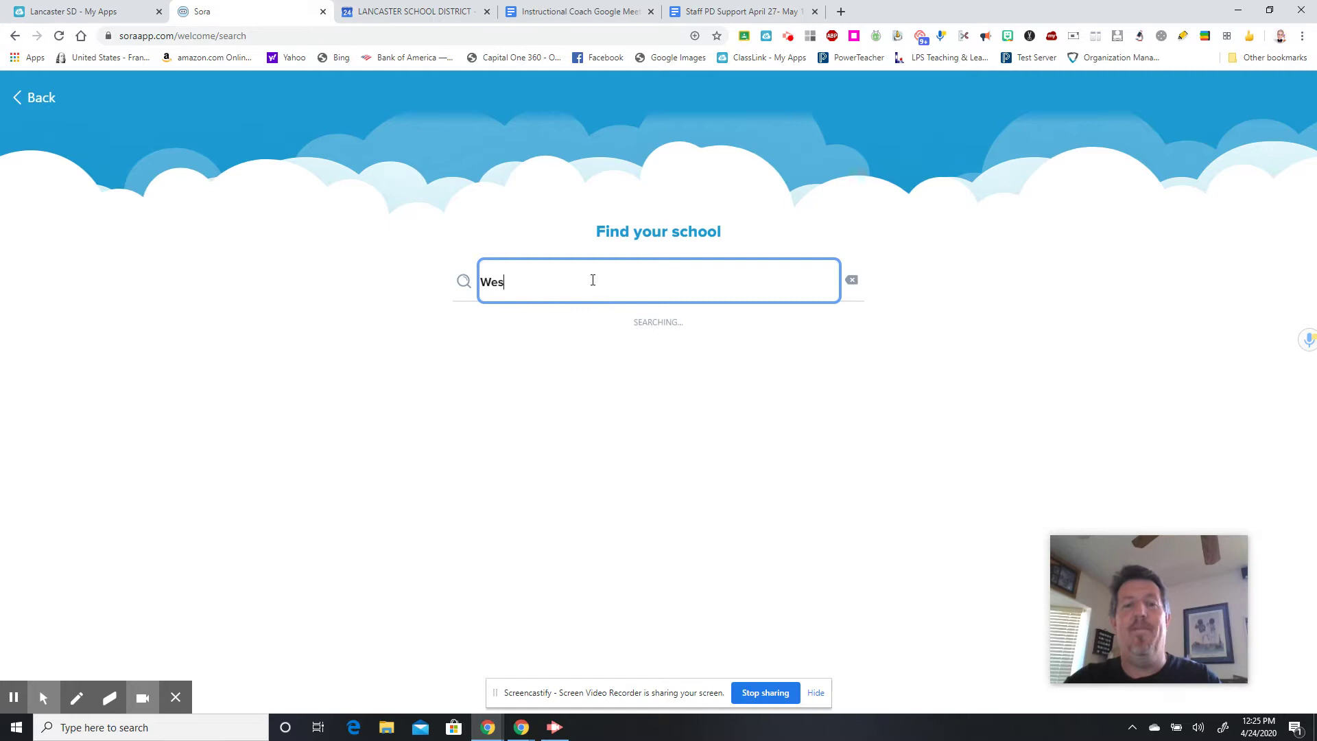
text(tWin)
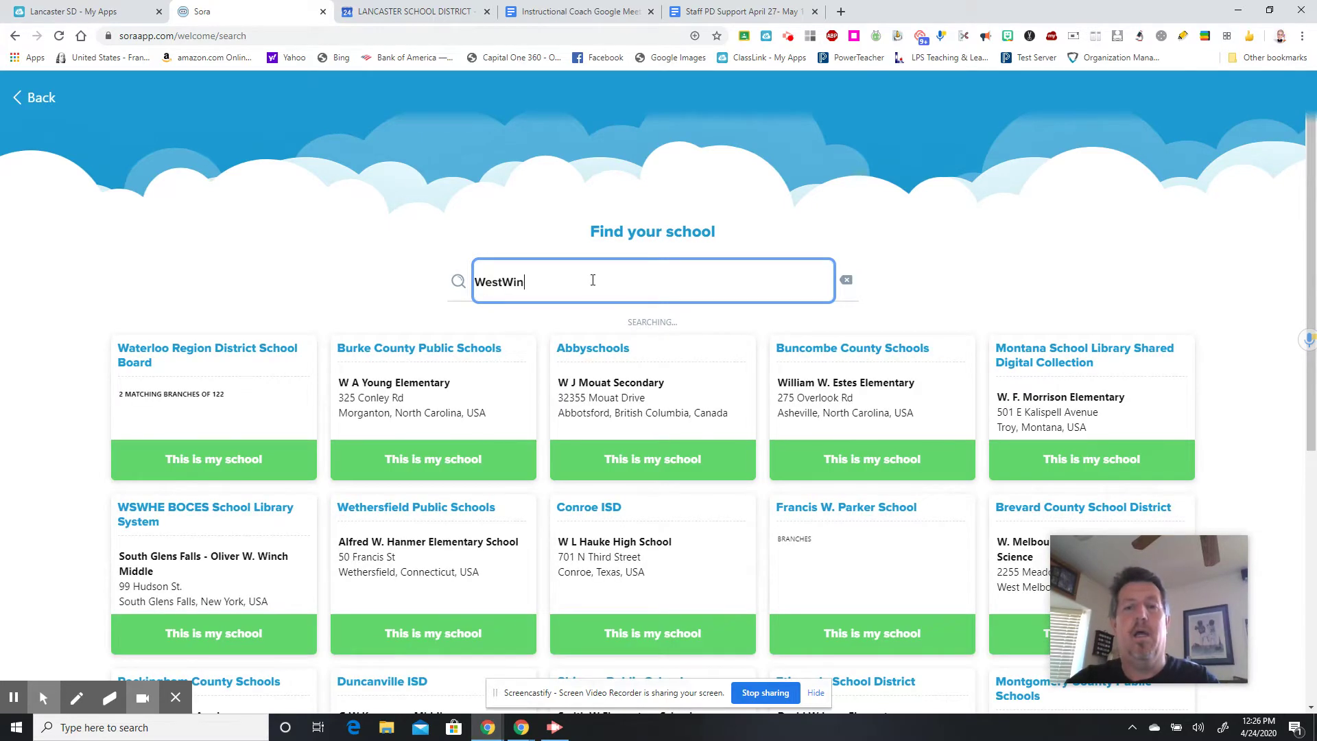
key(BackSpace)
key(BackSpace)
key(BackSpace)
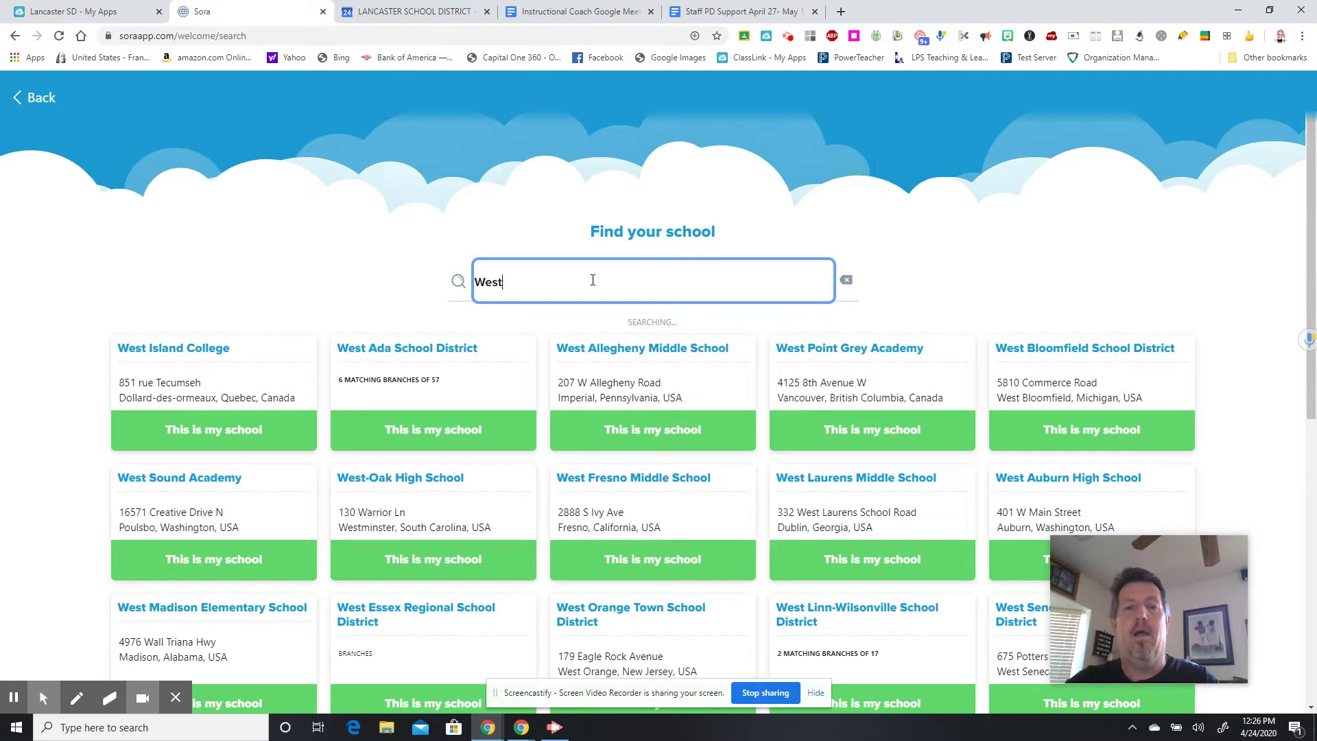
text(Wind)
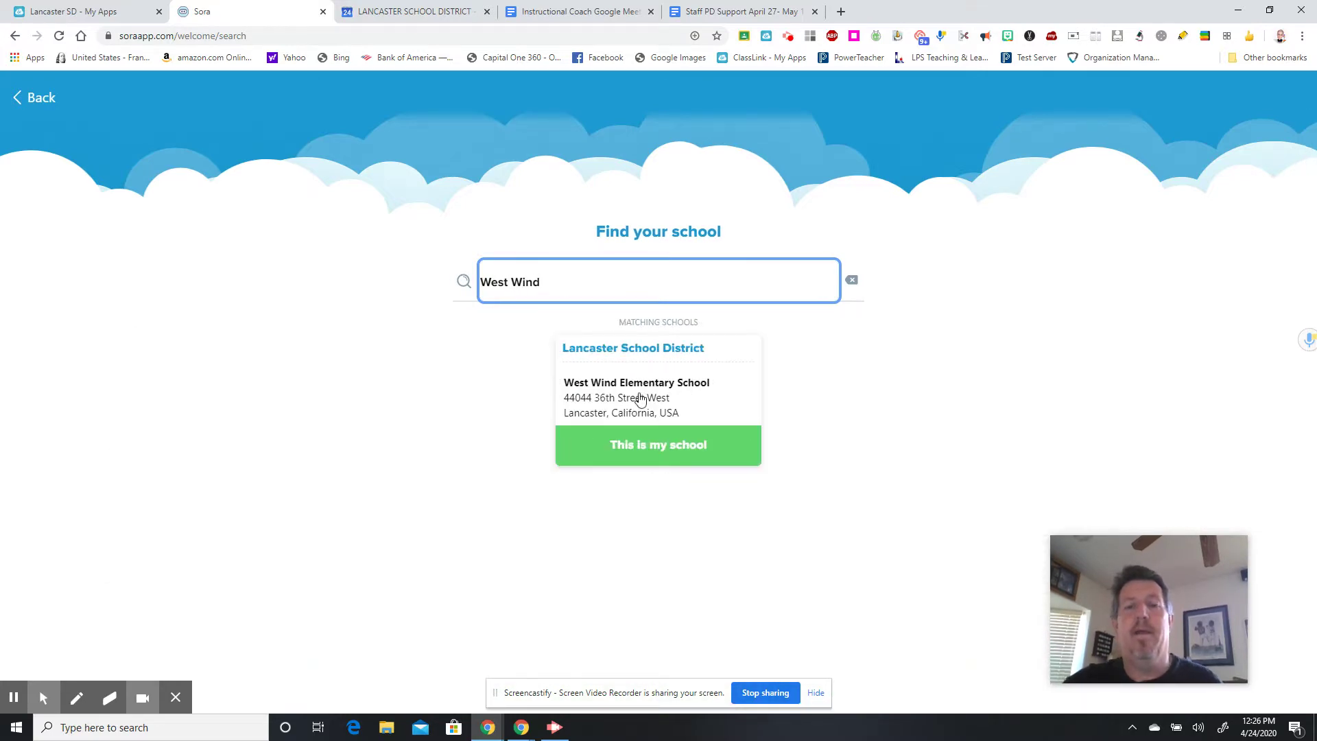
click(638, 441)
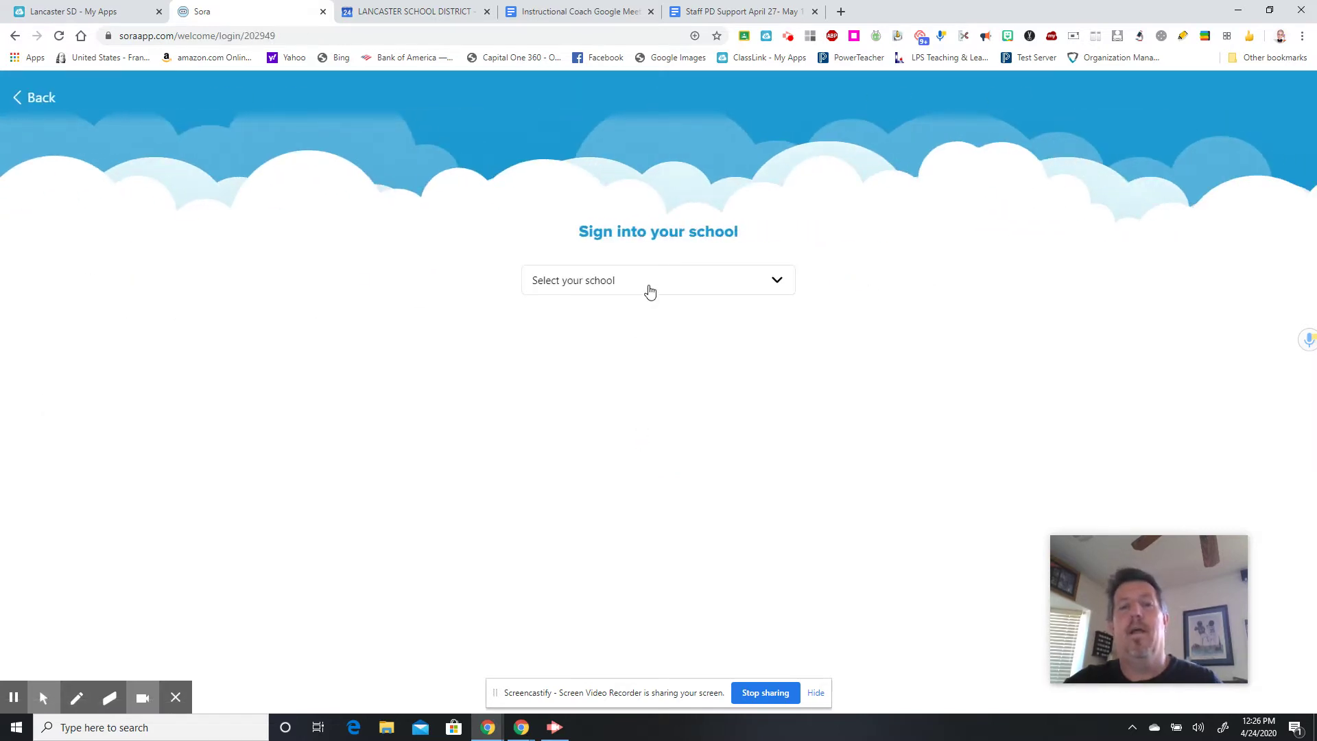
Step: Pick Lancaster School District and sign in with the school Google account
click(649, 292)
click(638, 317)
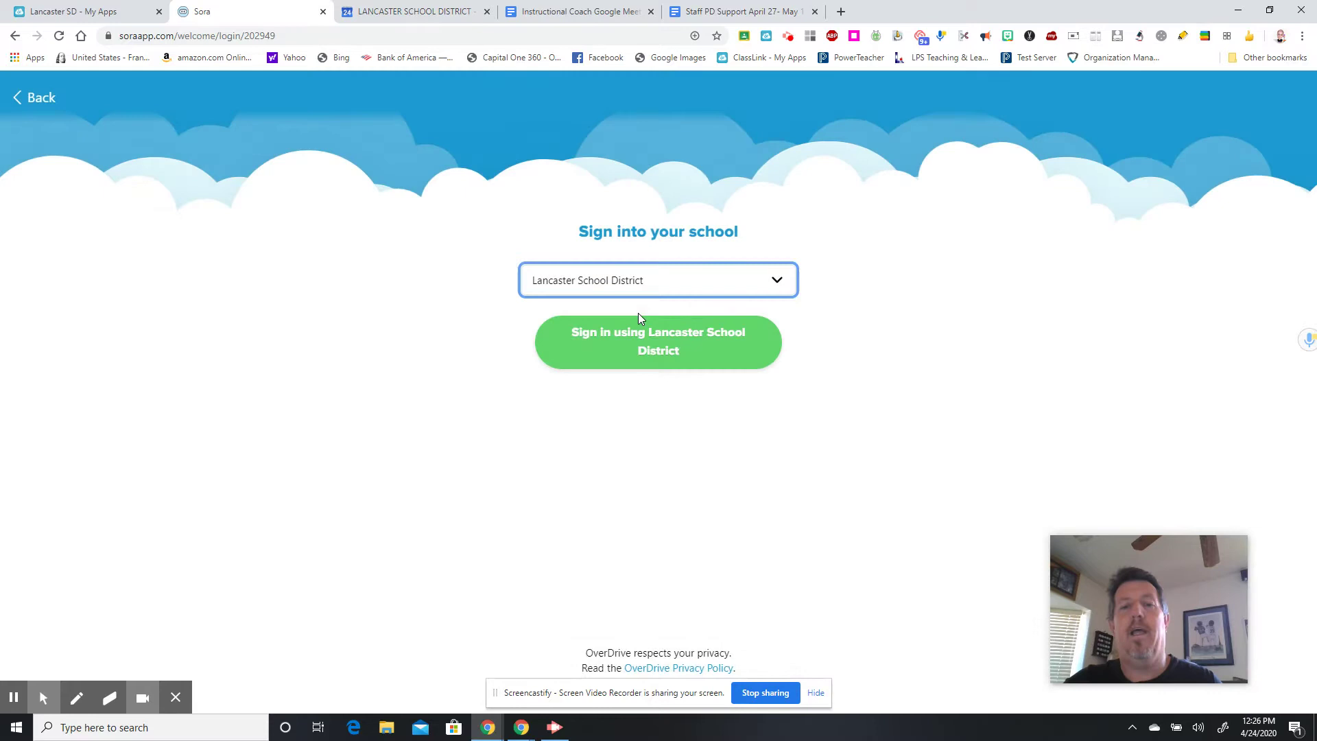
click(635, 351)
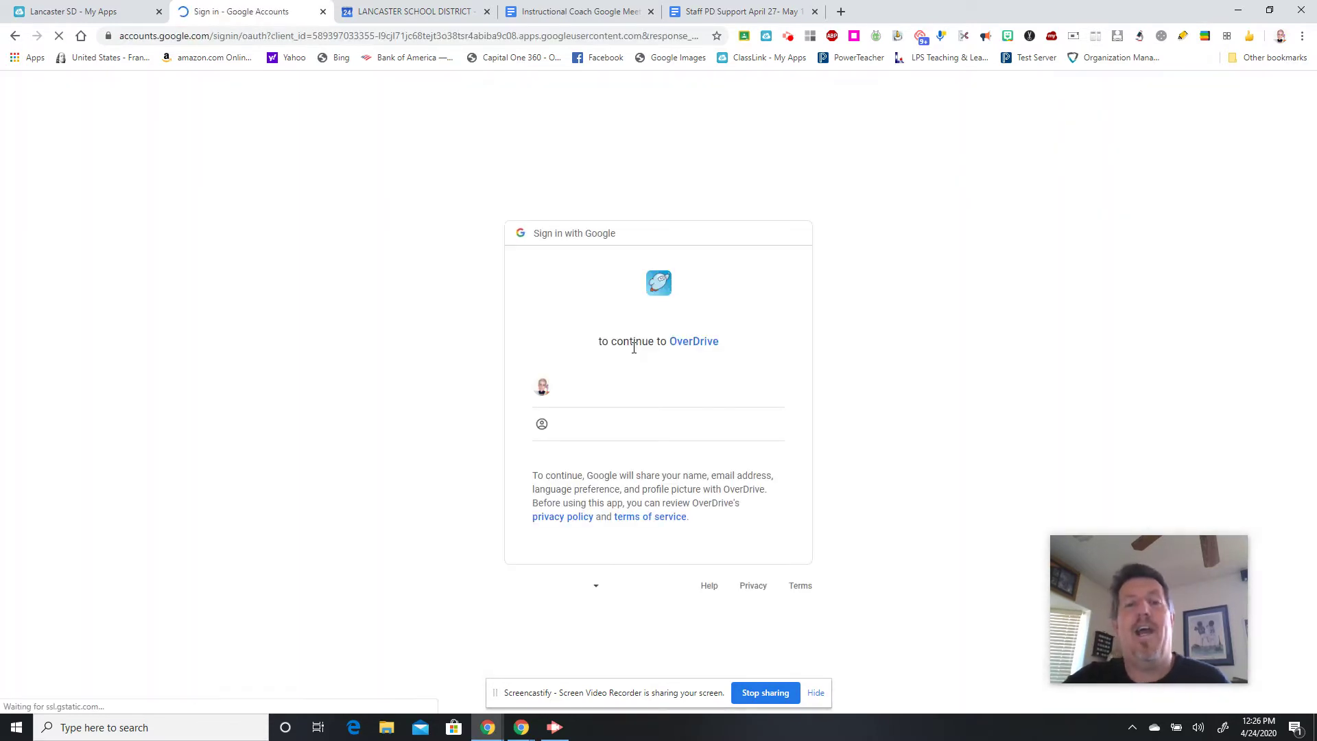
click(592, 387)
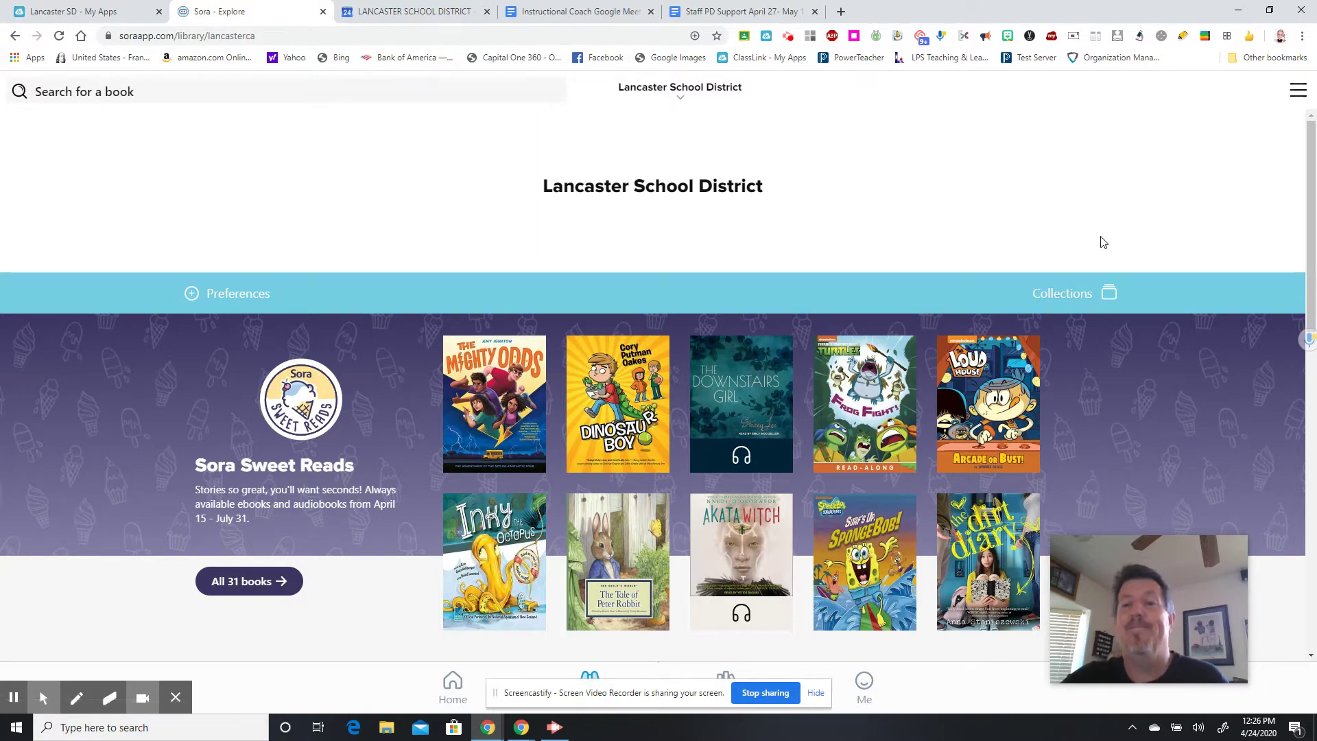
click(1314, 222)
drag(1313, 221, 1246, 175)
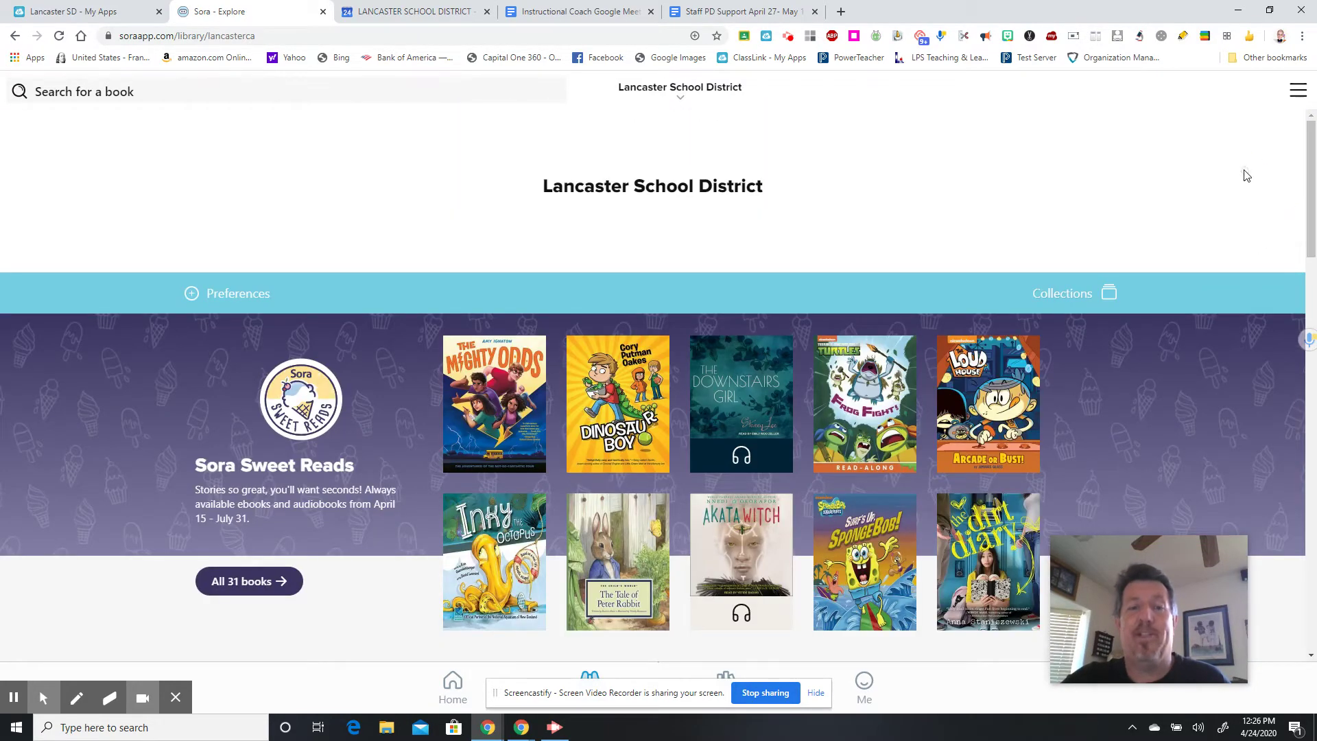
click(1067, 299)
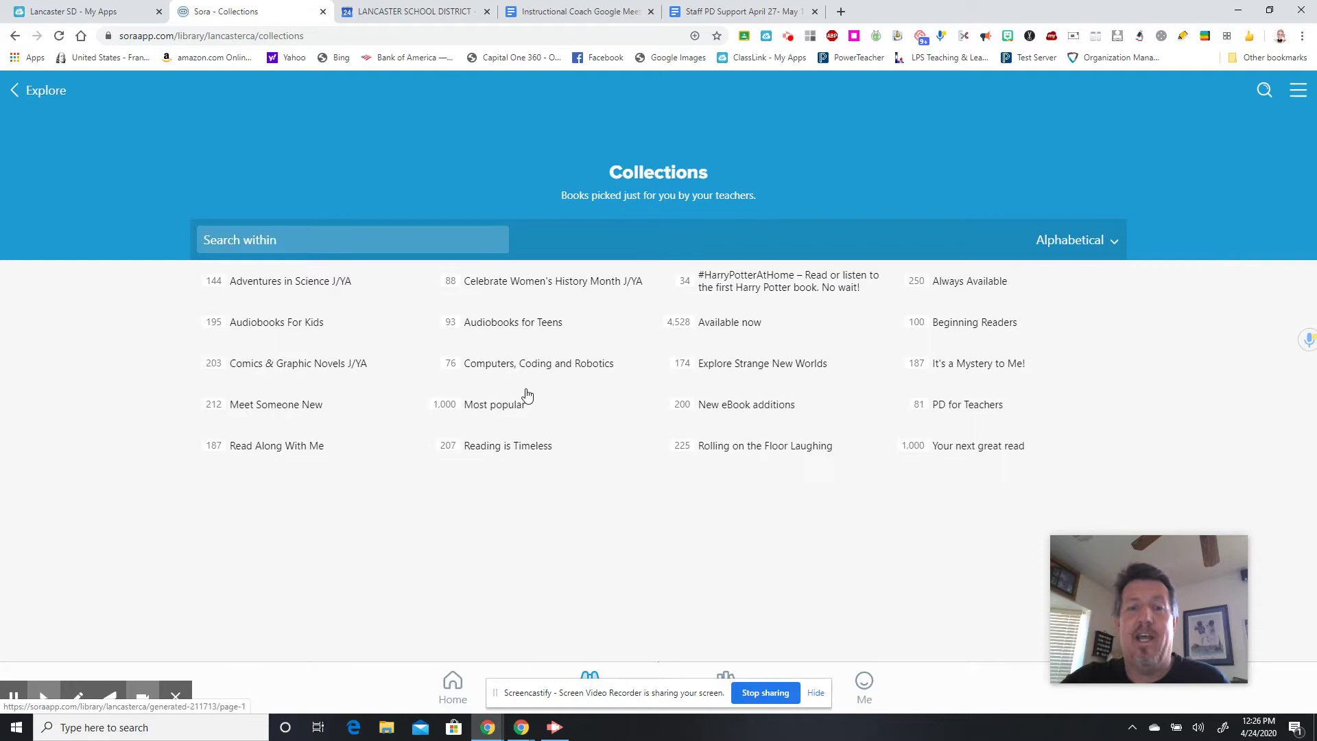
click(496, 407)
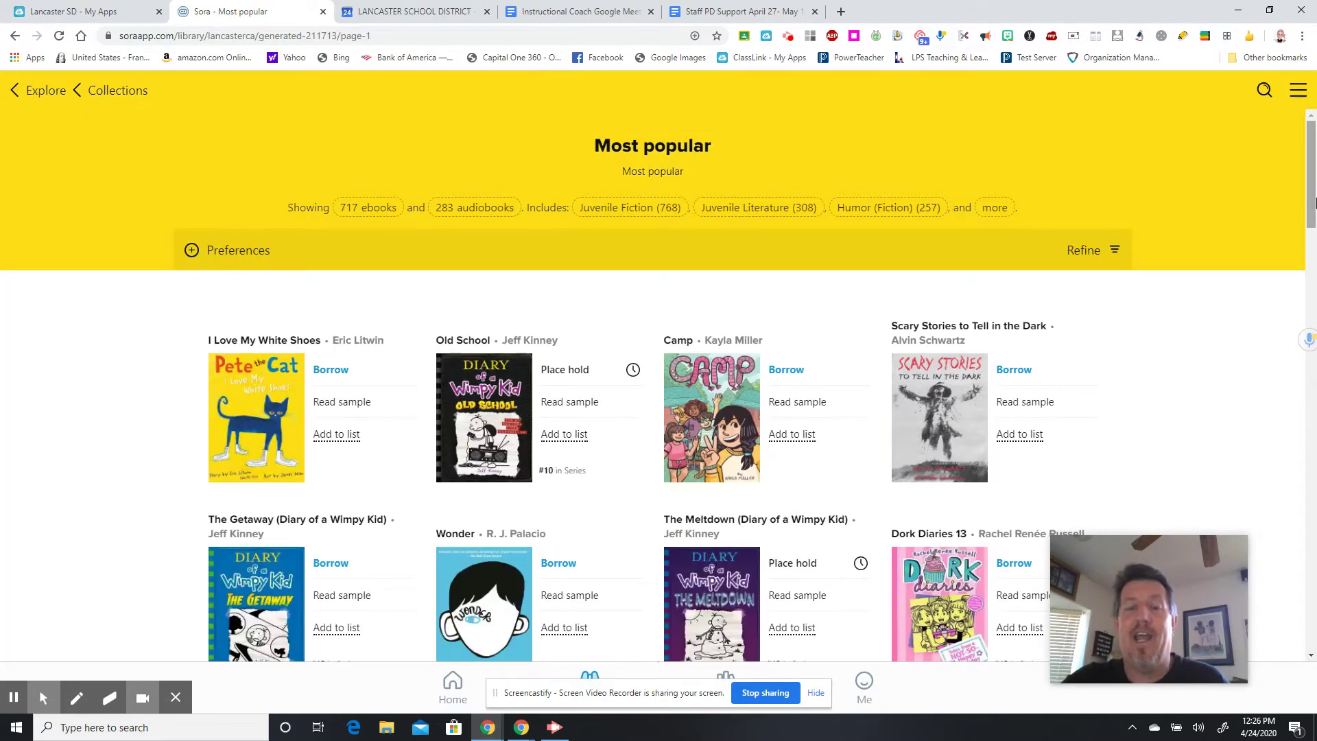
click(1311, 193)
drag(1311, 194, 1216, 137)
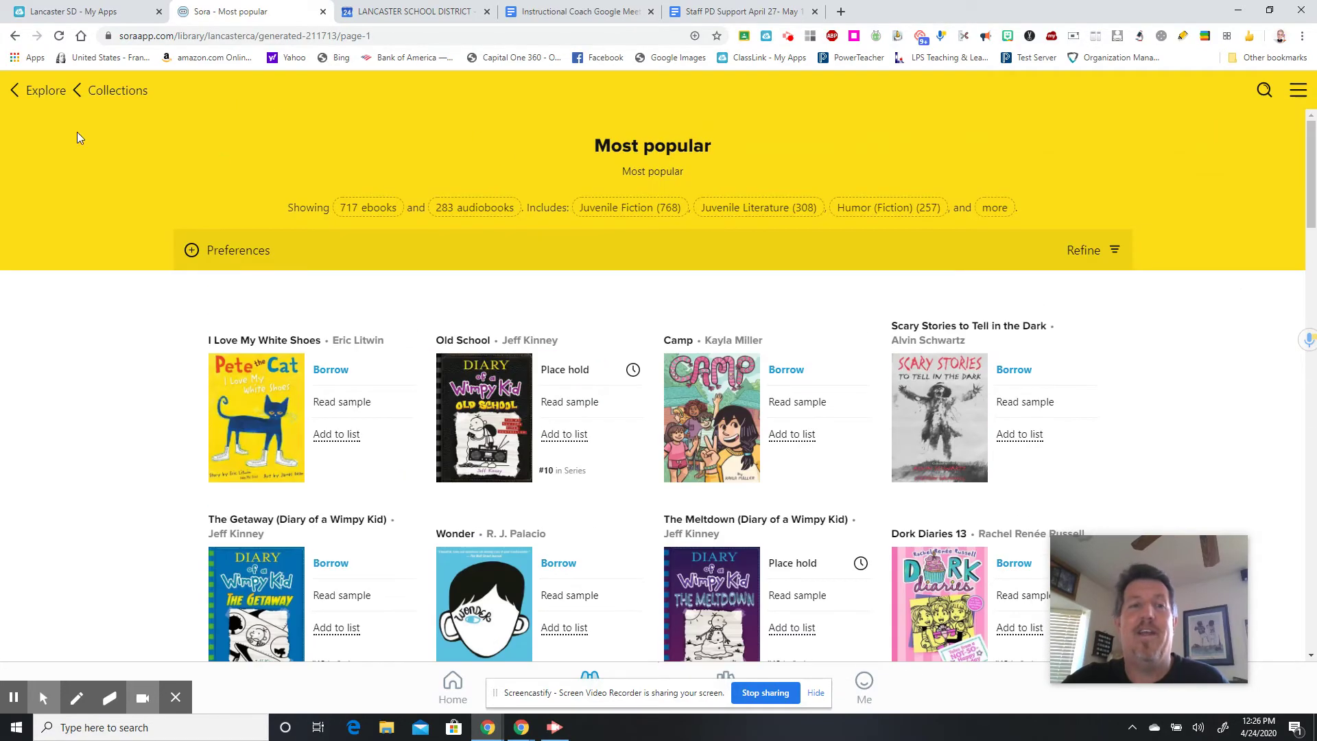
click(49, 92)
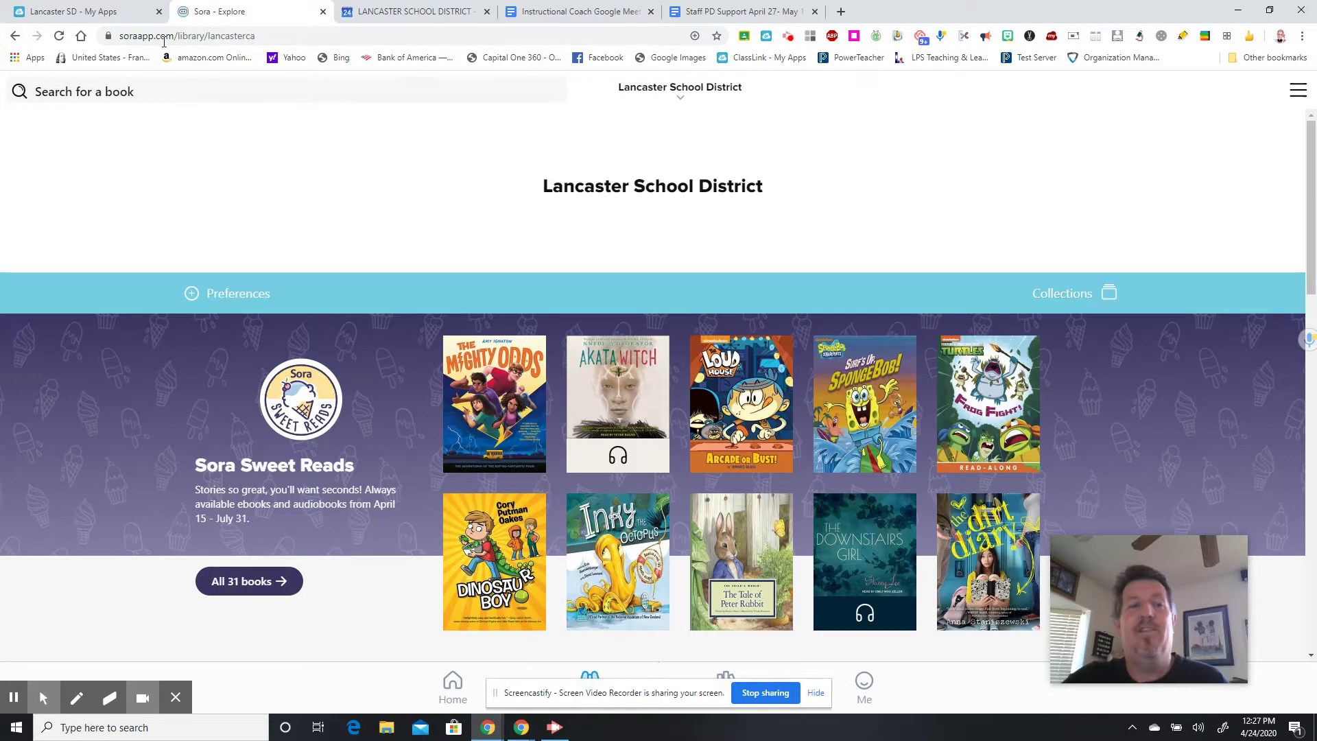
Step: Open Advanced Search, try the Lexile filter at 800L - 1000L, then reset it to All
click(108, 92)
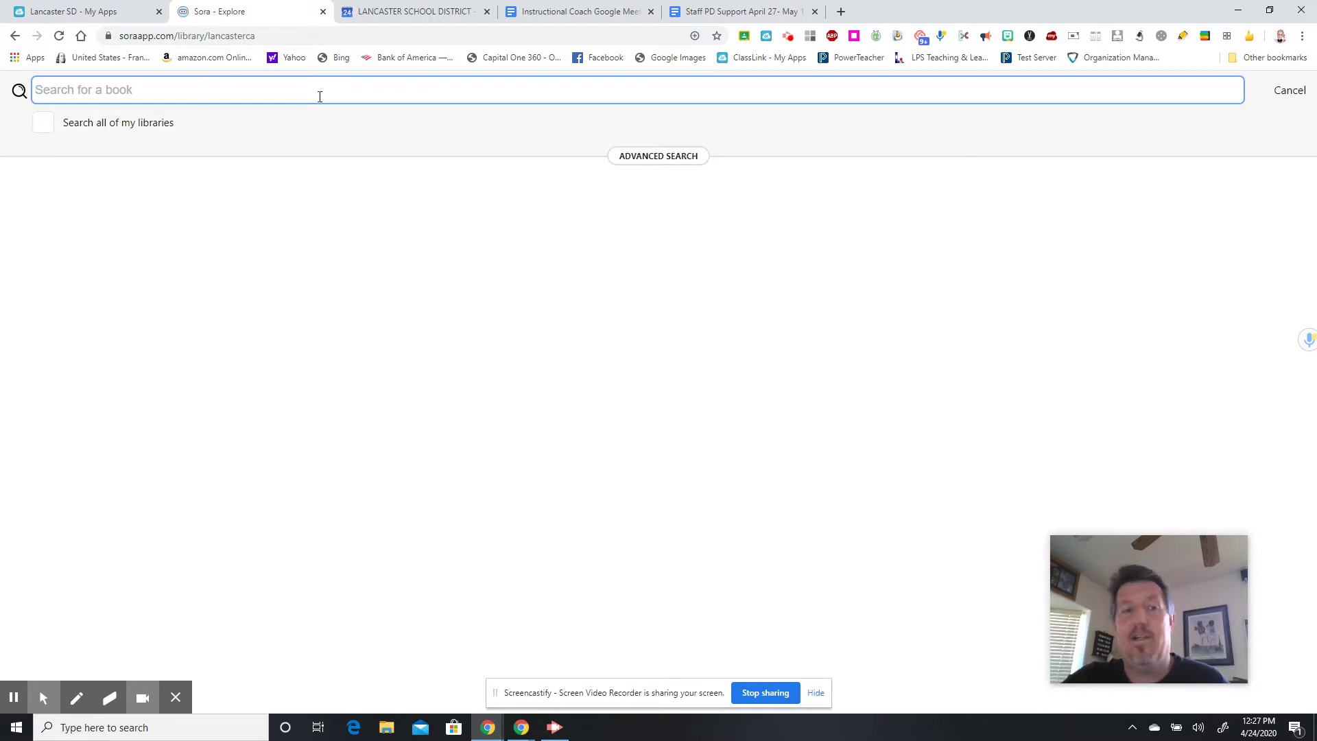
click(667, 157)
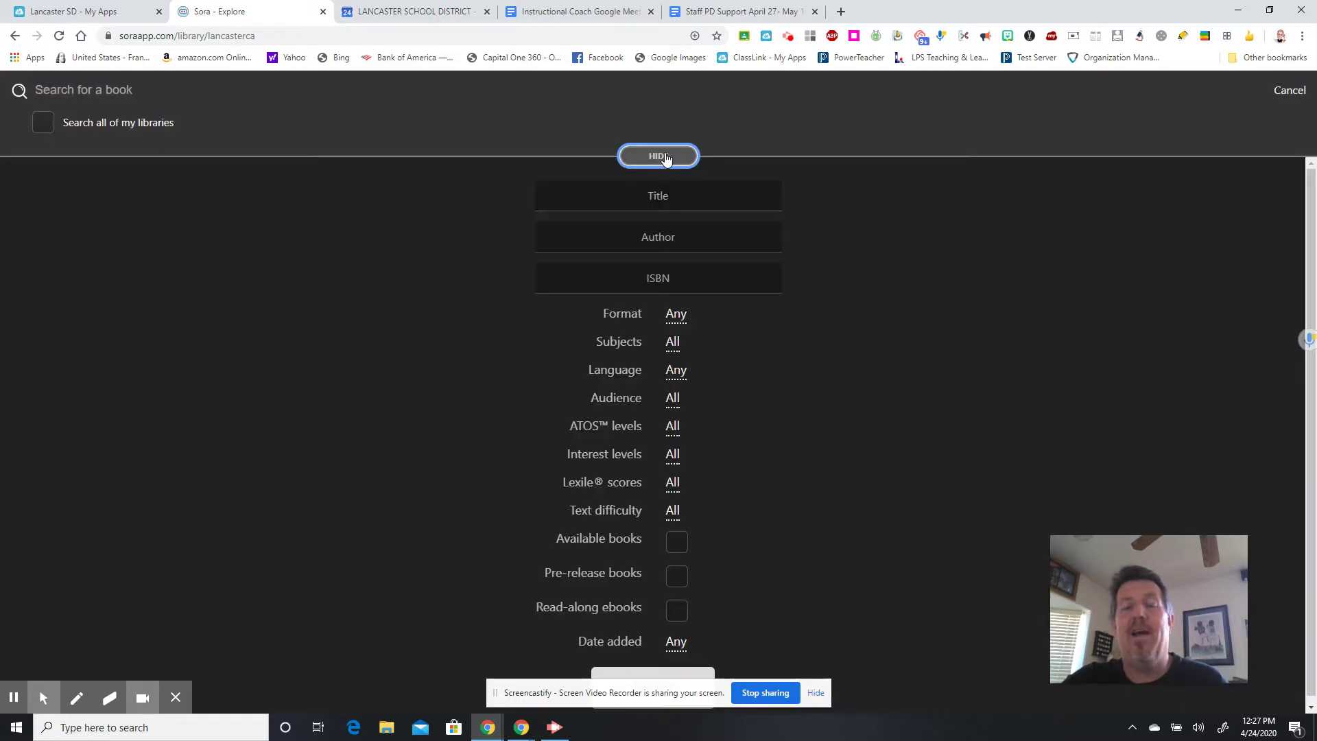
scroll(1312, 278, down, 1)
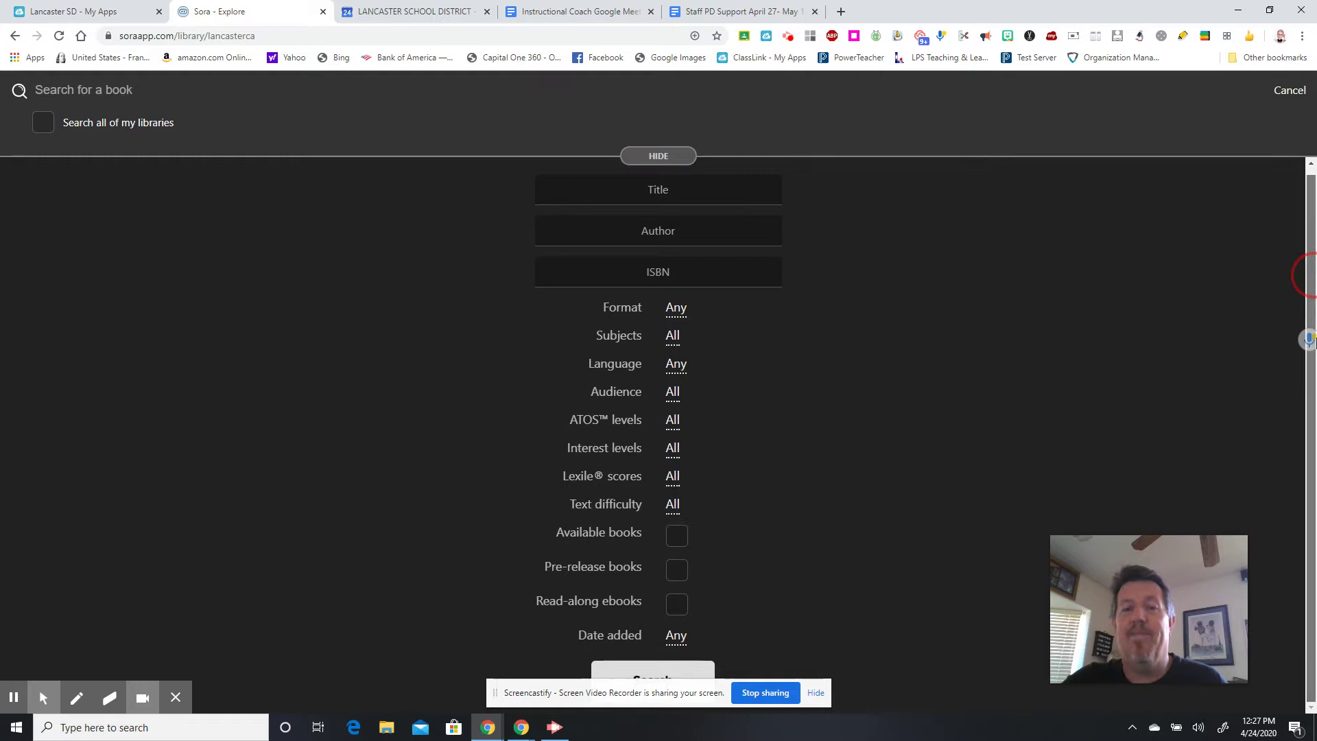
click(675, 480)
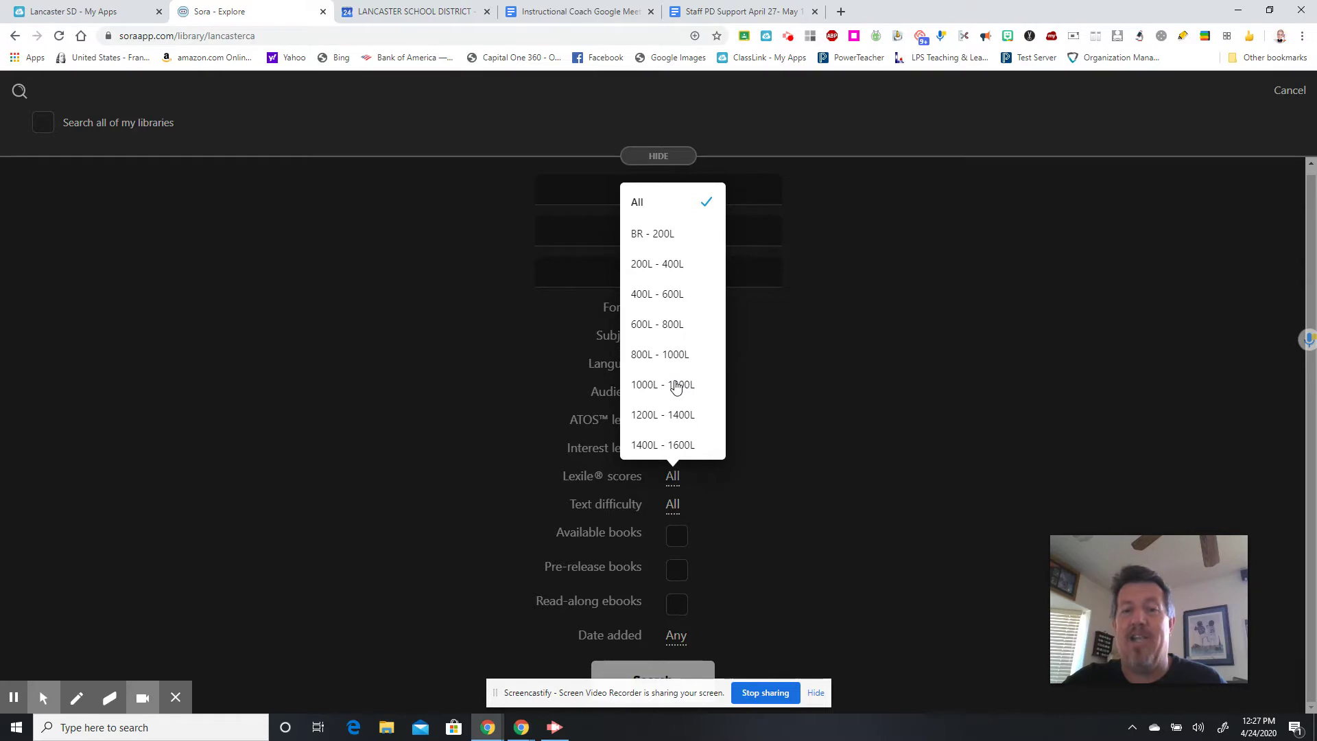
click(652, 354)
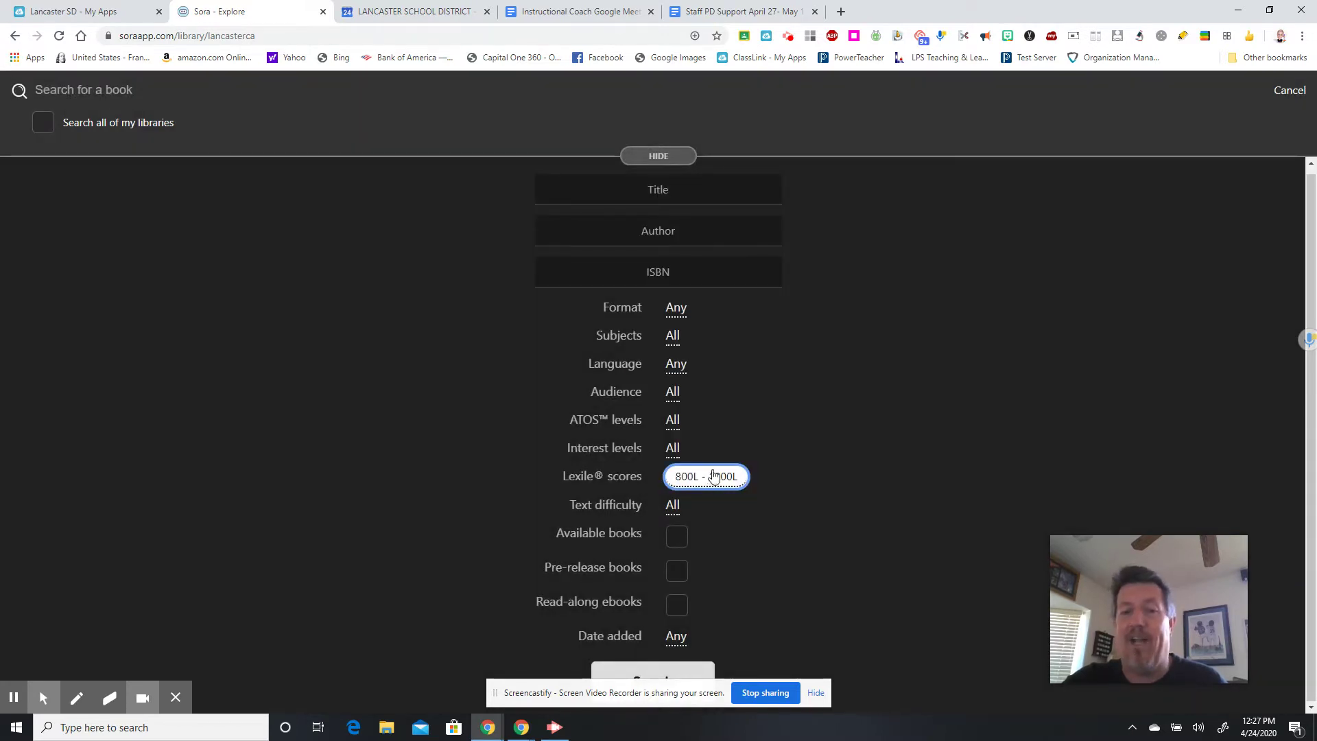
click(714, 475)
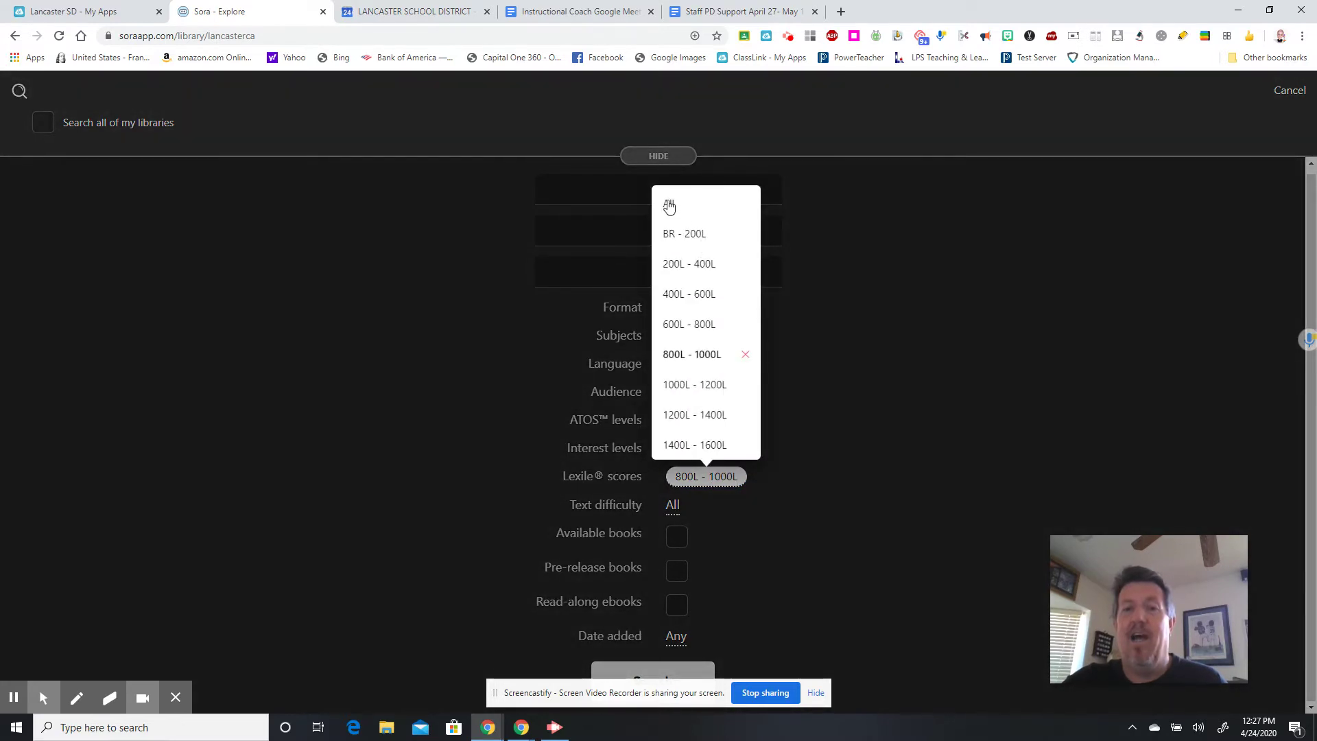
click(668, 206)
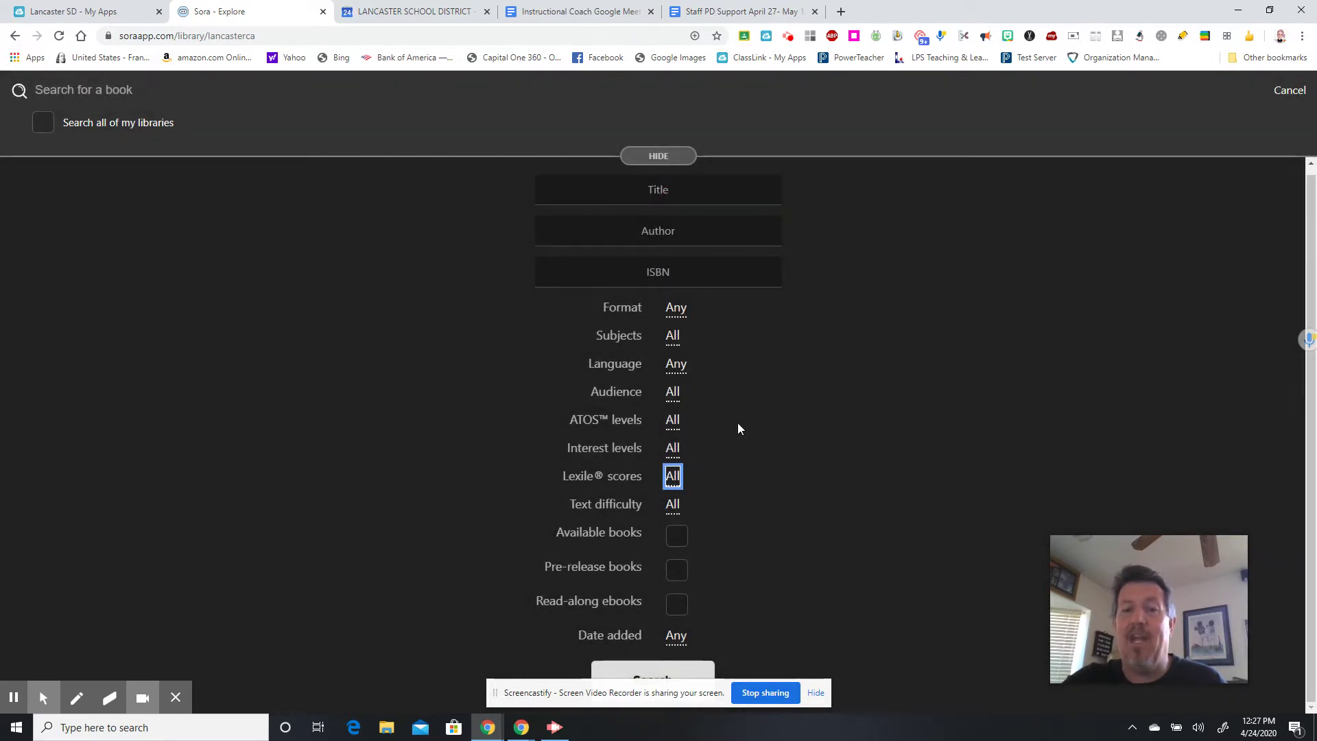
Step: Try the Text difficulty filter at Grade 8, then reset it to All
click(672, 507)
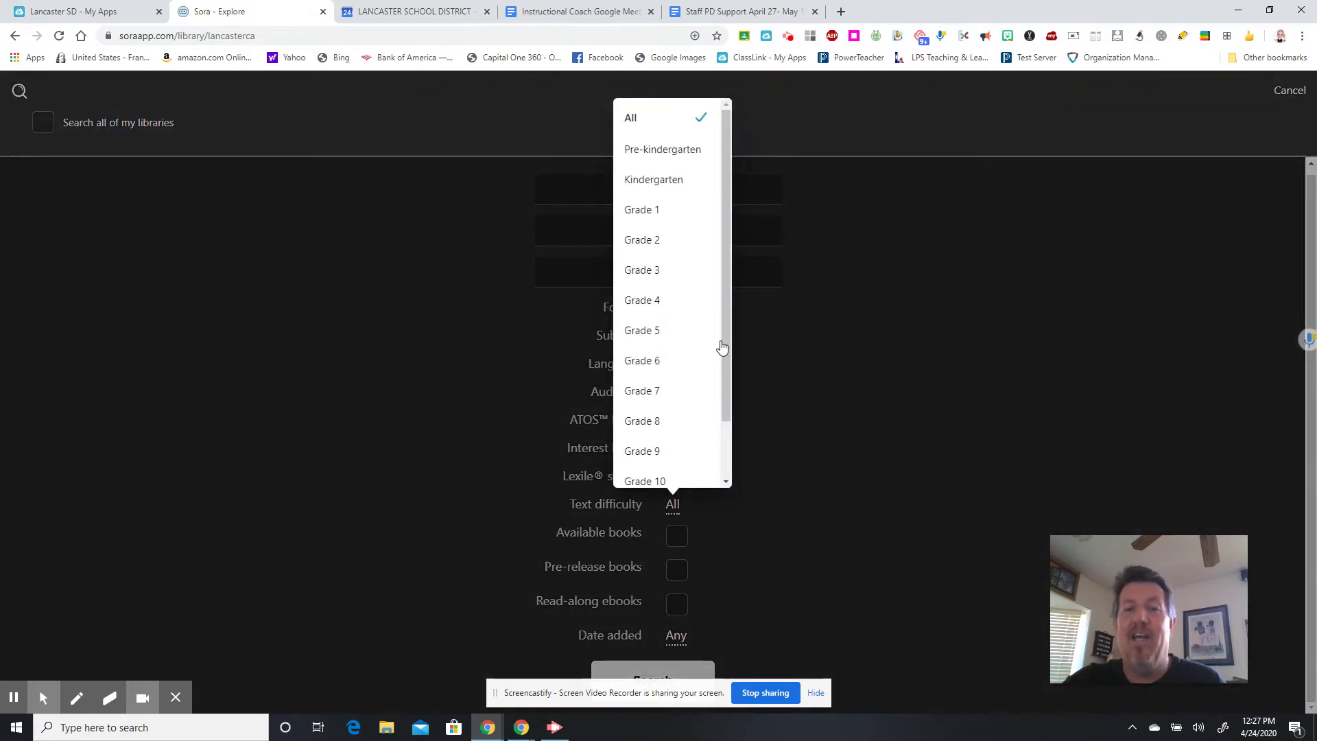
drag(727, 336, 742, 412)
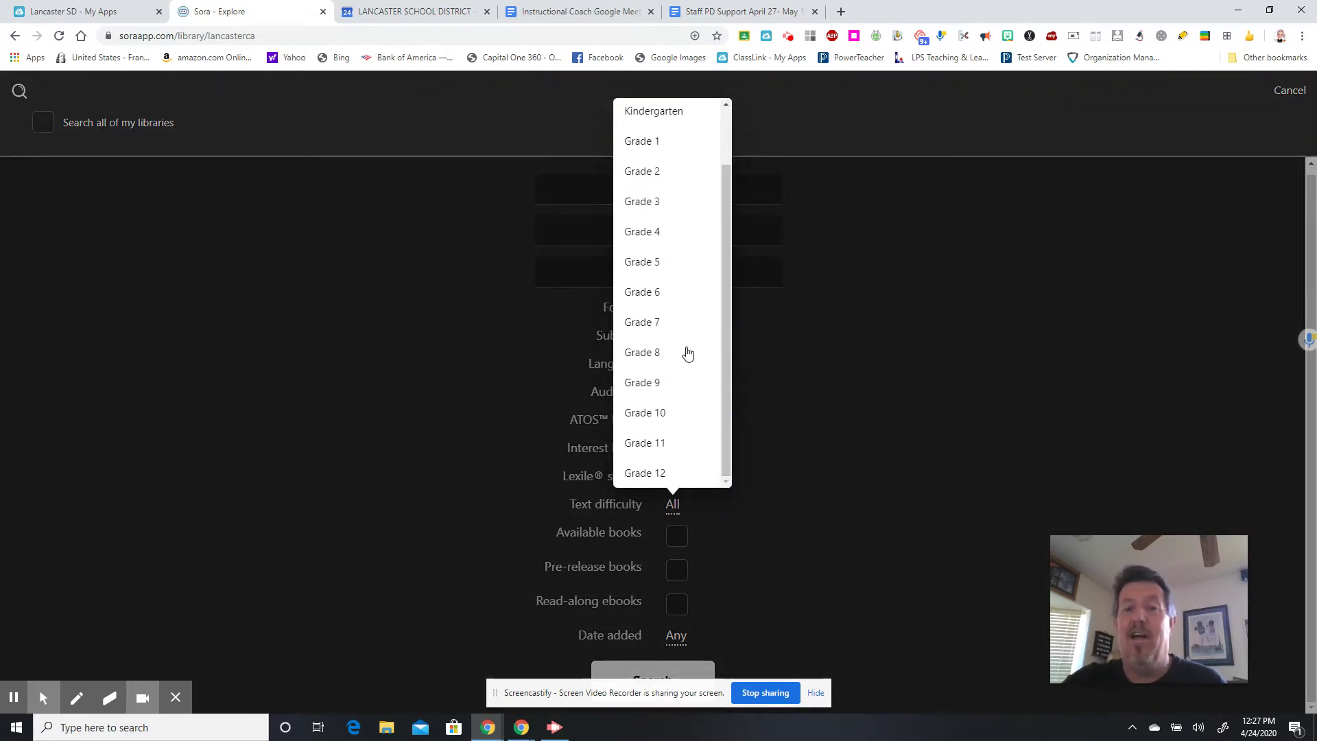
click(645, 350)
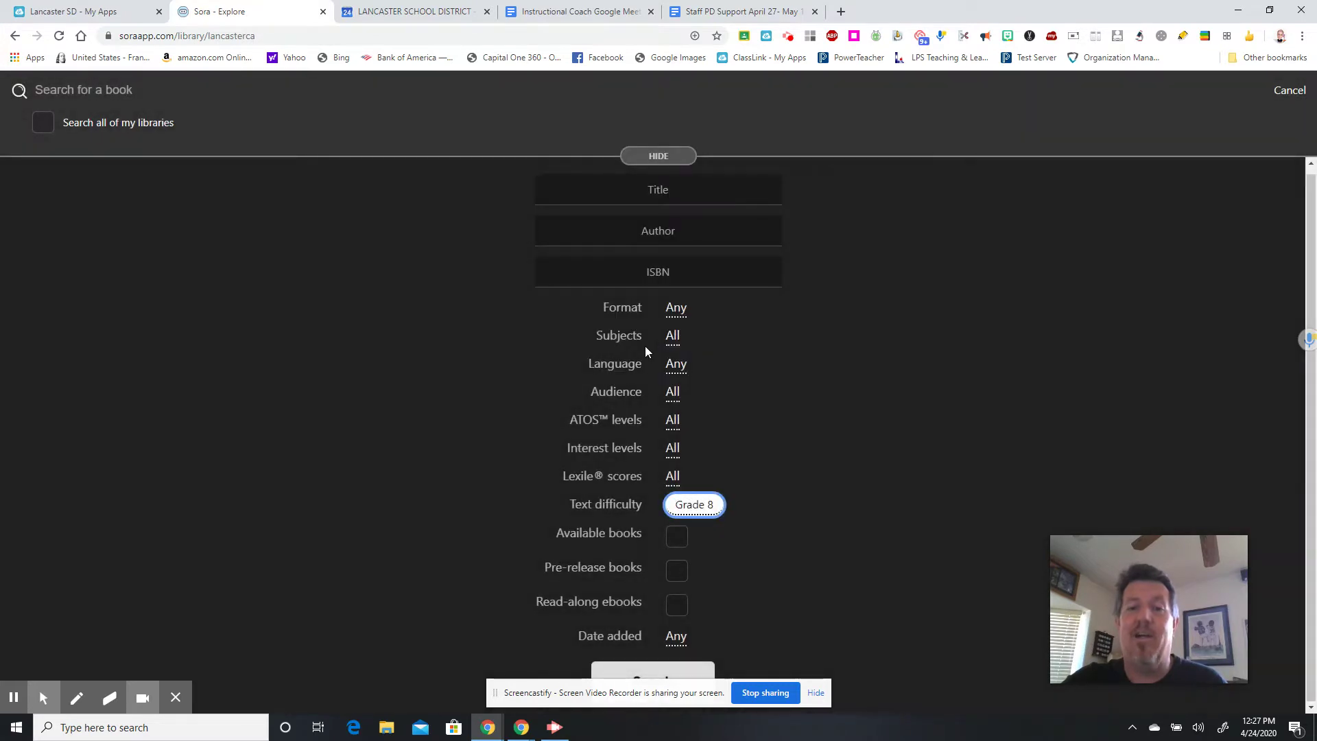
click(706, 511)
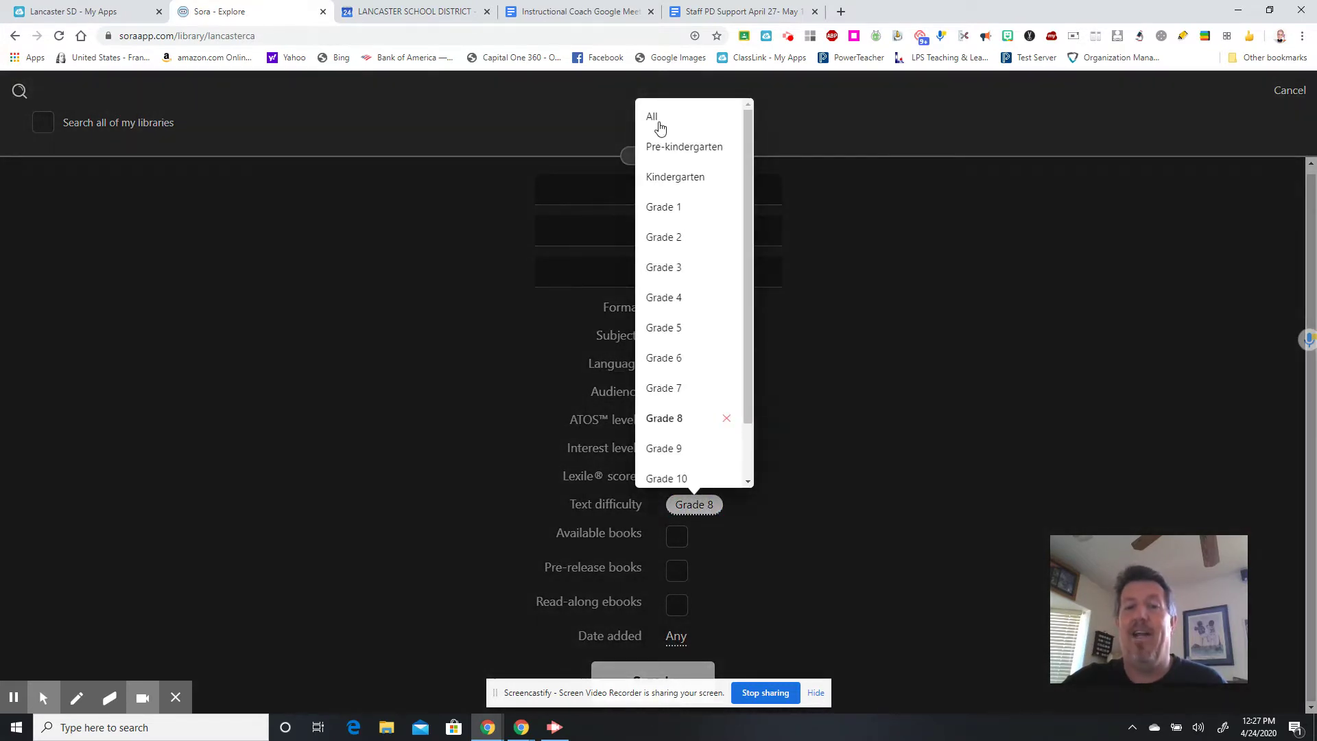
click(660, 118)
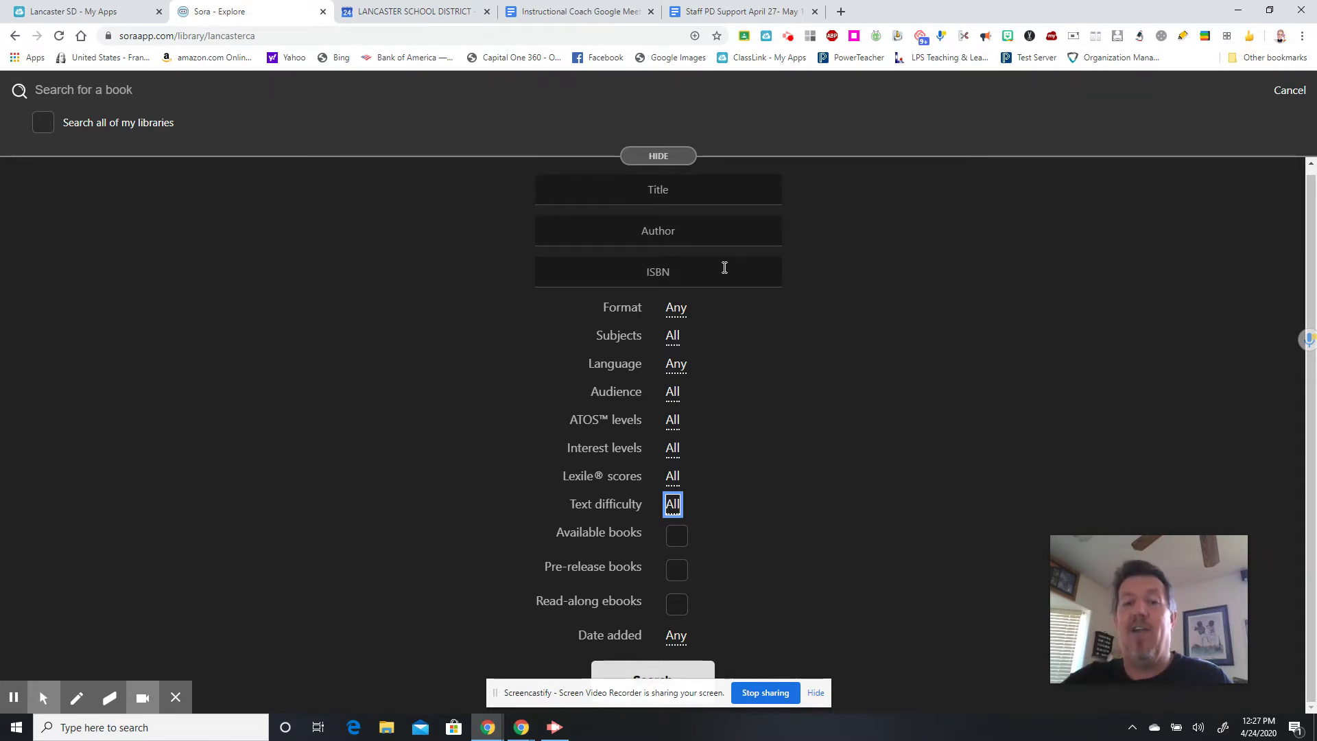
Step: Browse the Language filter options and close them without changing anything
click(679, 370)
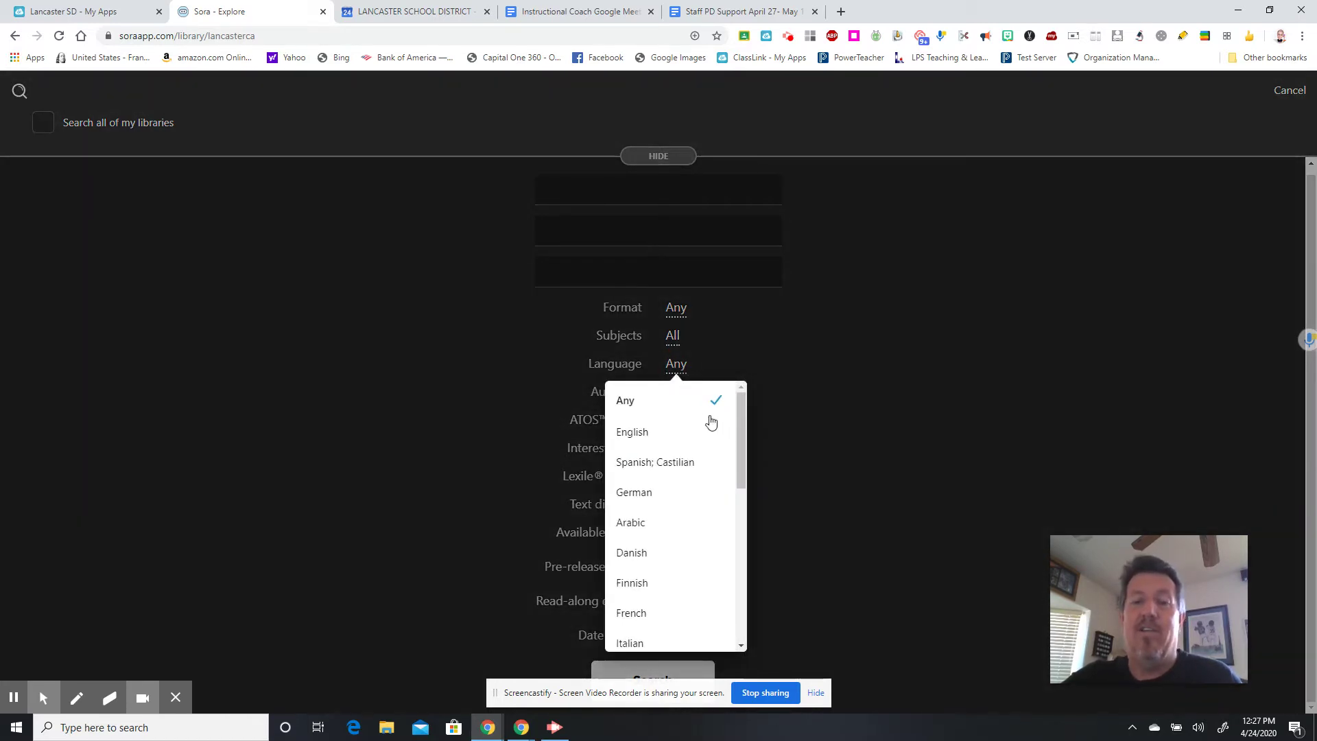
drag(739, 455, 763, 643)
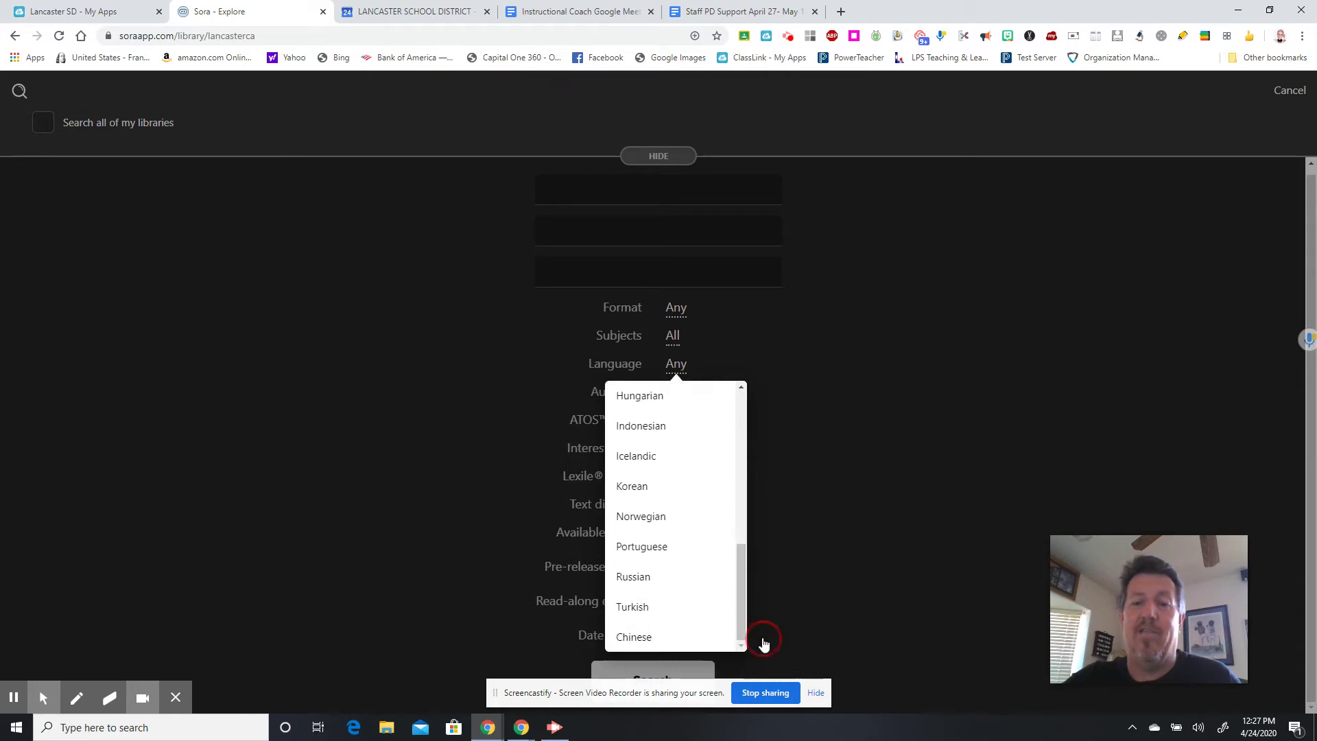
click(884, 458)
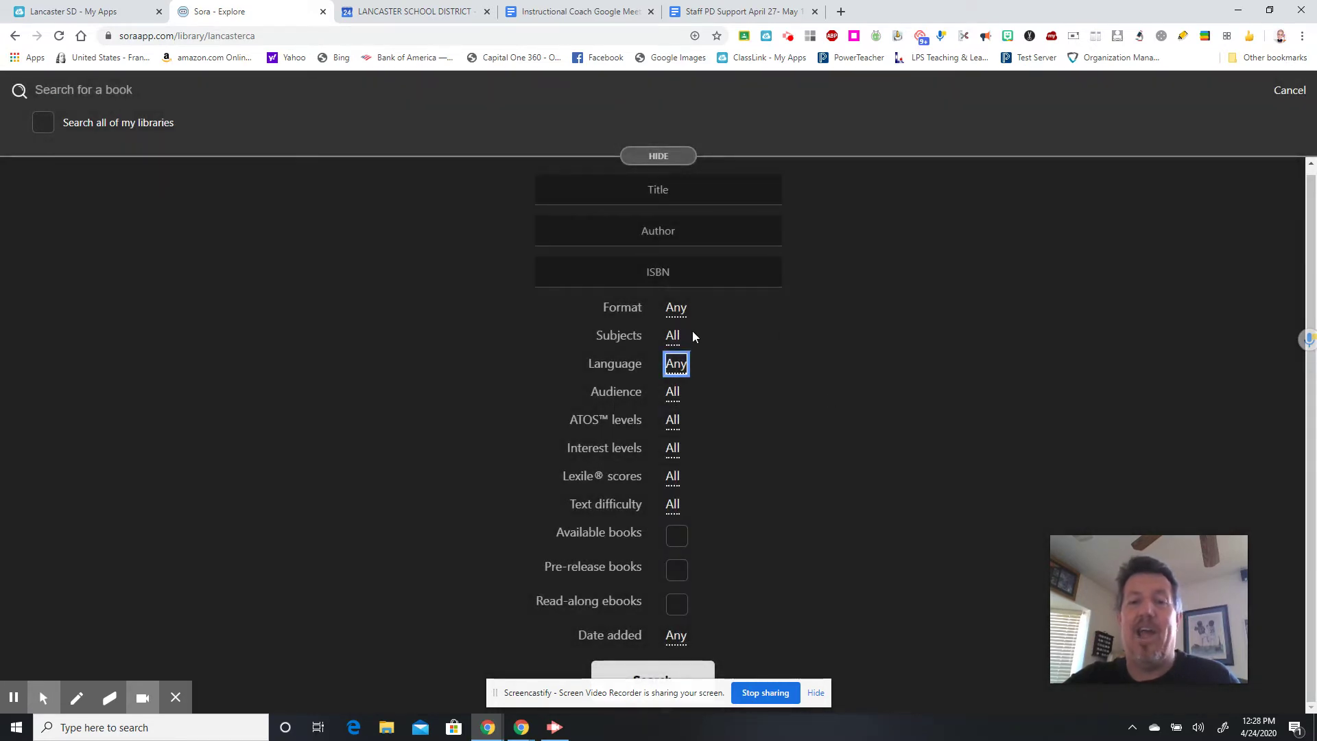
Step: Browse the Subjects filter list and leave it set to All
click(673, 336)
click(673, 336)
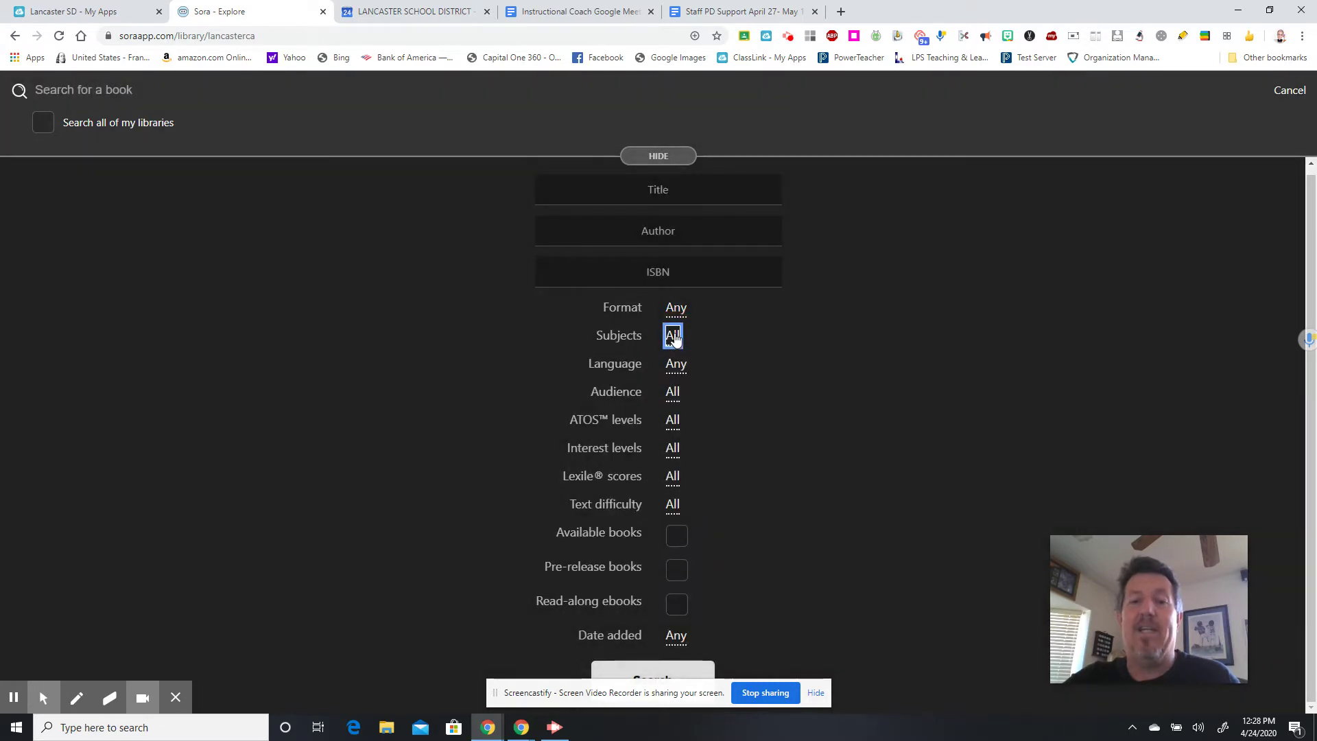
click(673, 336)
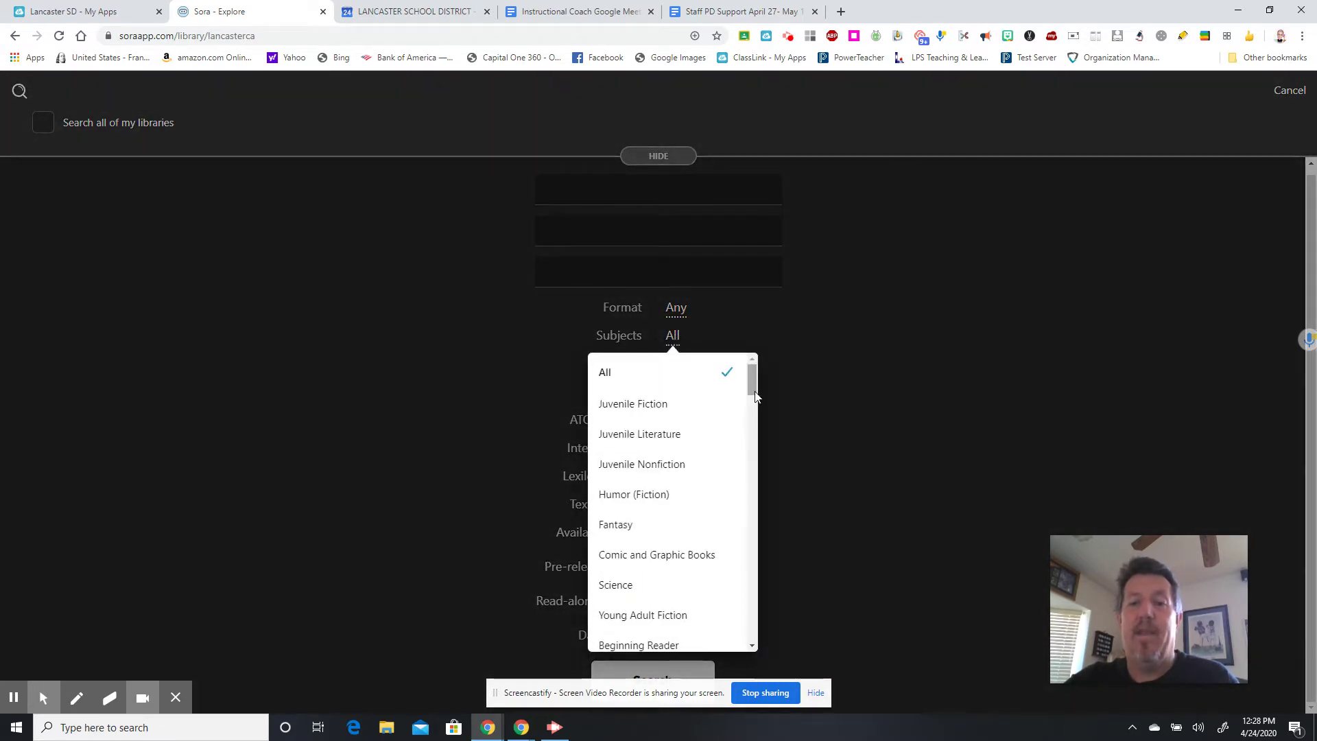
mouse_move(757, 380)
mouse_down()
mouse_move(777, 578)
mouse_move(763, 625)
mouse_move(749, 367)
mouse_up()
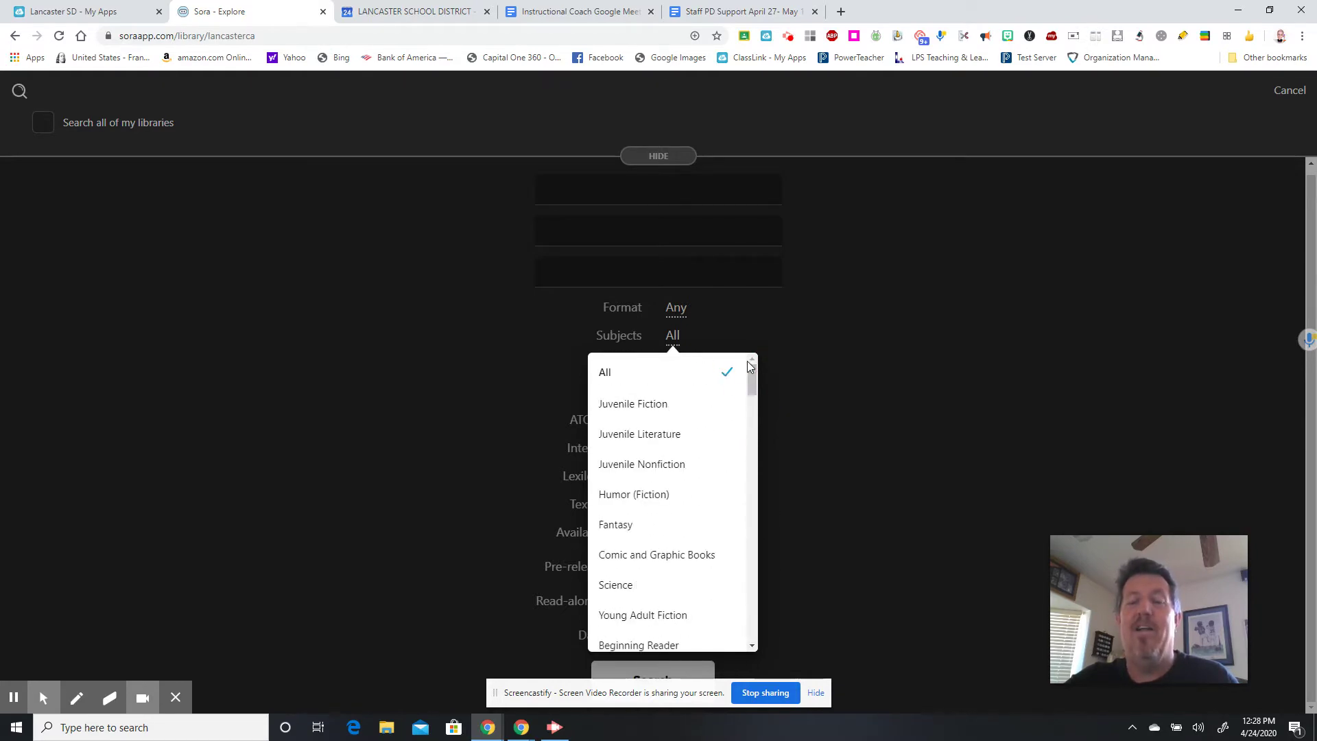
click(877, 402)
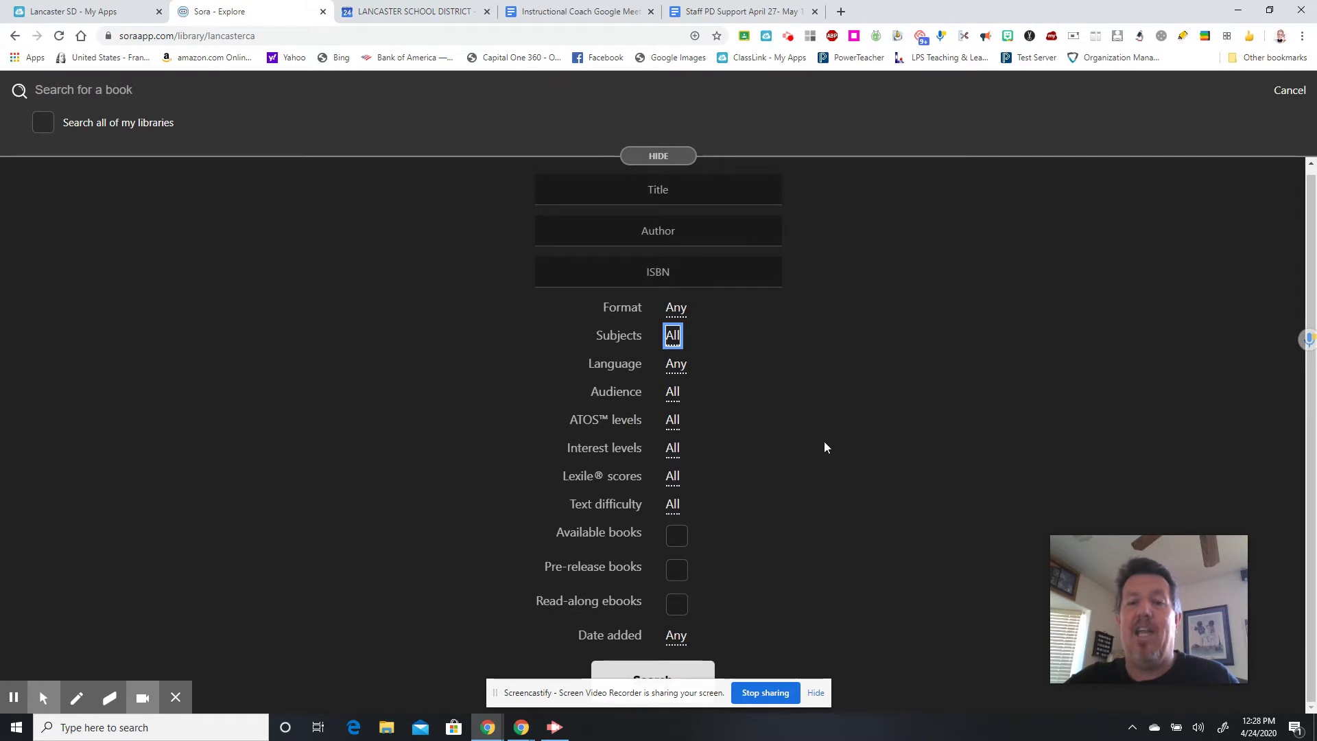
click(1309, 296)
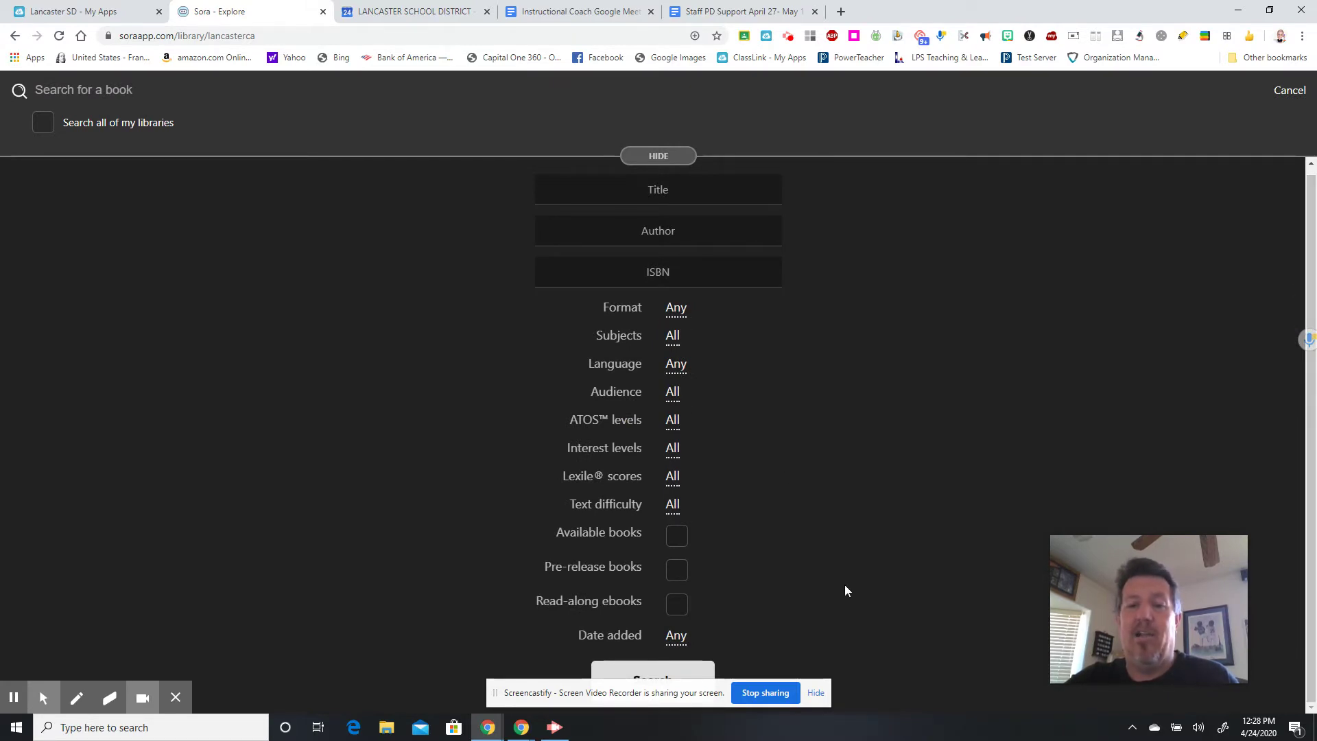
drag(656, 694, 322, 691)
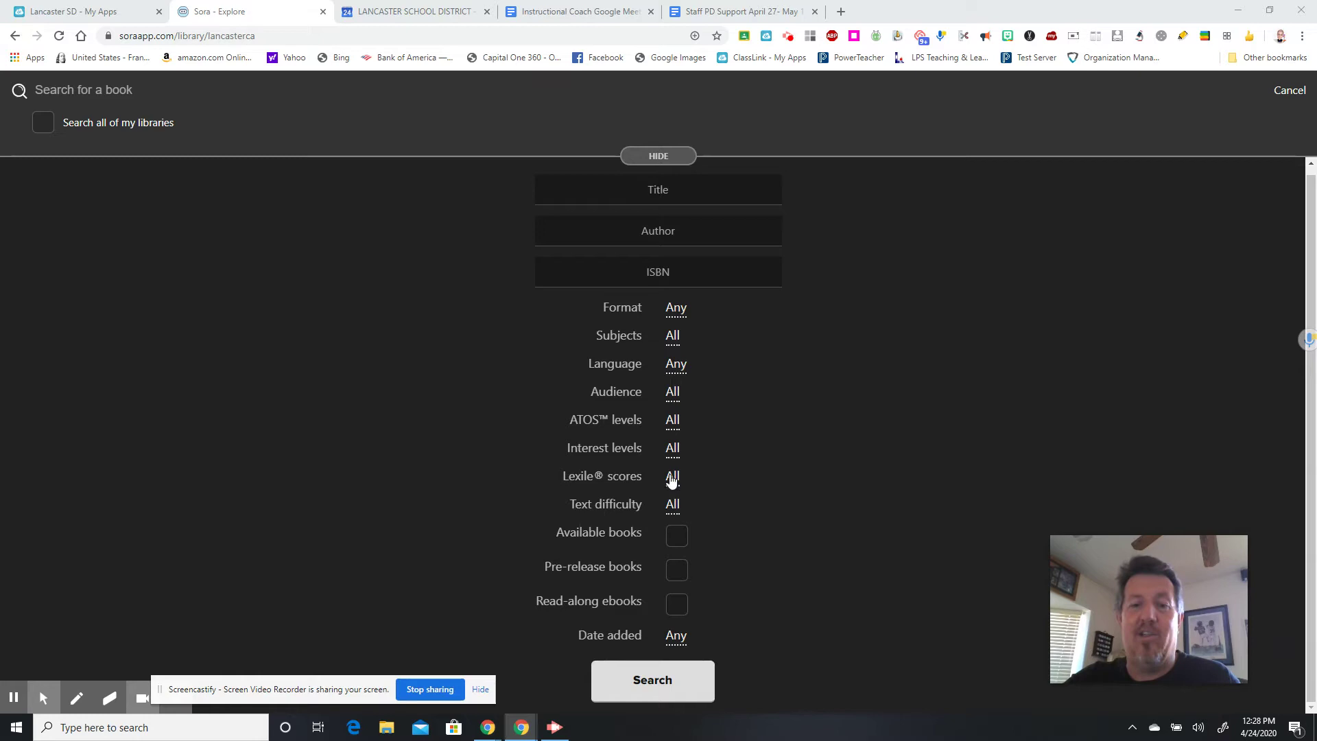
Step: Search with Text difficulty set to Grade 1, giving 1,055 ebooks and 29 audiobooks
click(672, 505)
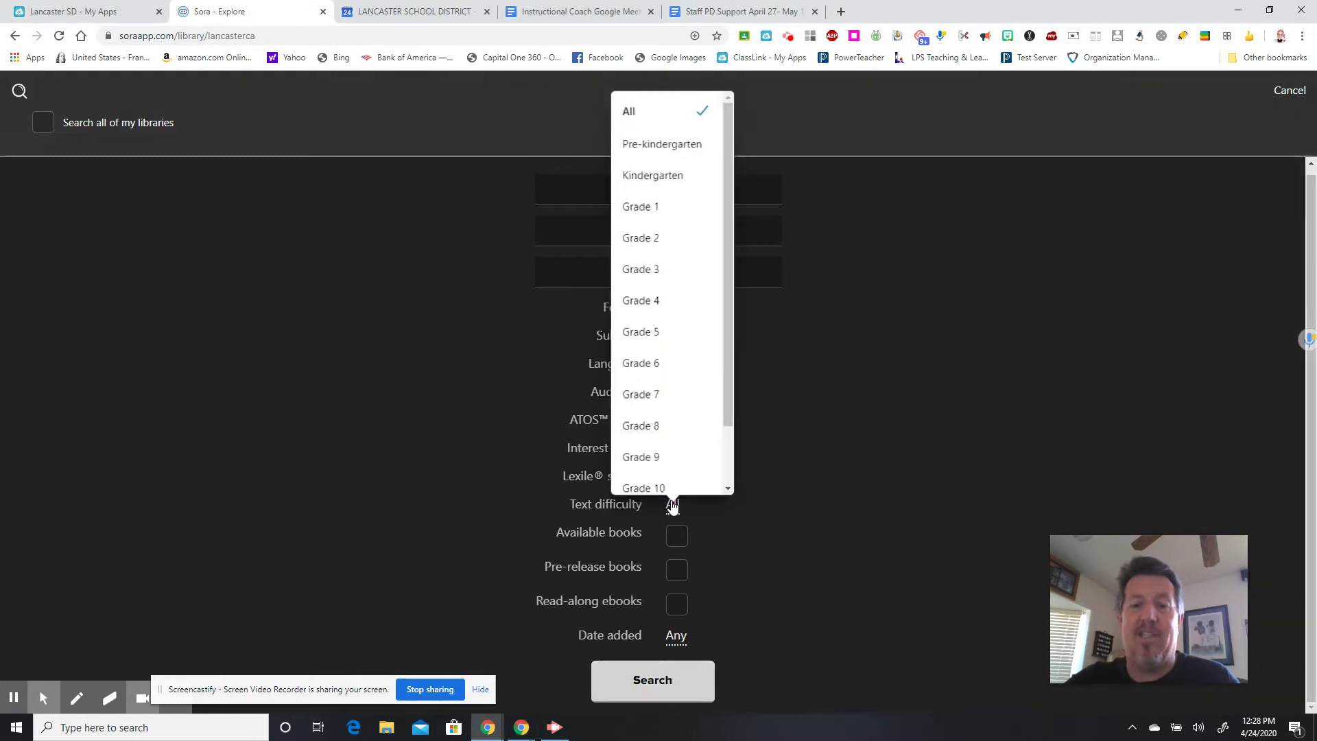
click(654, 213)
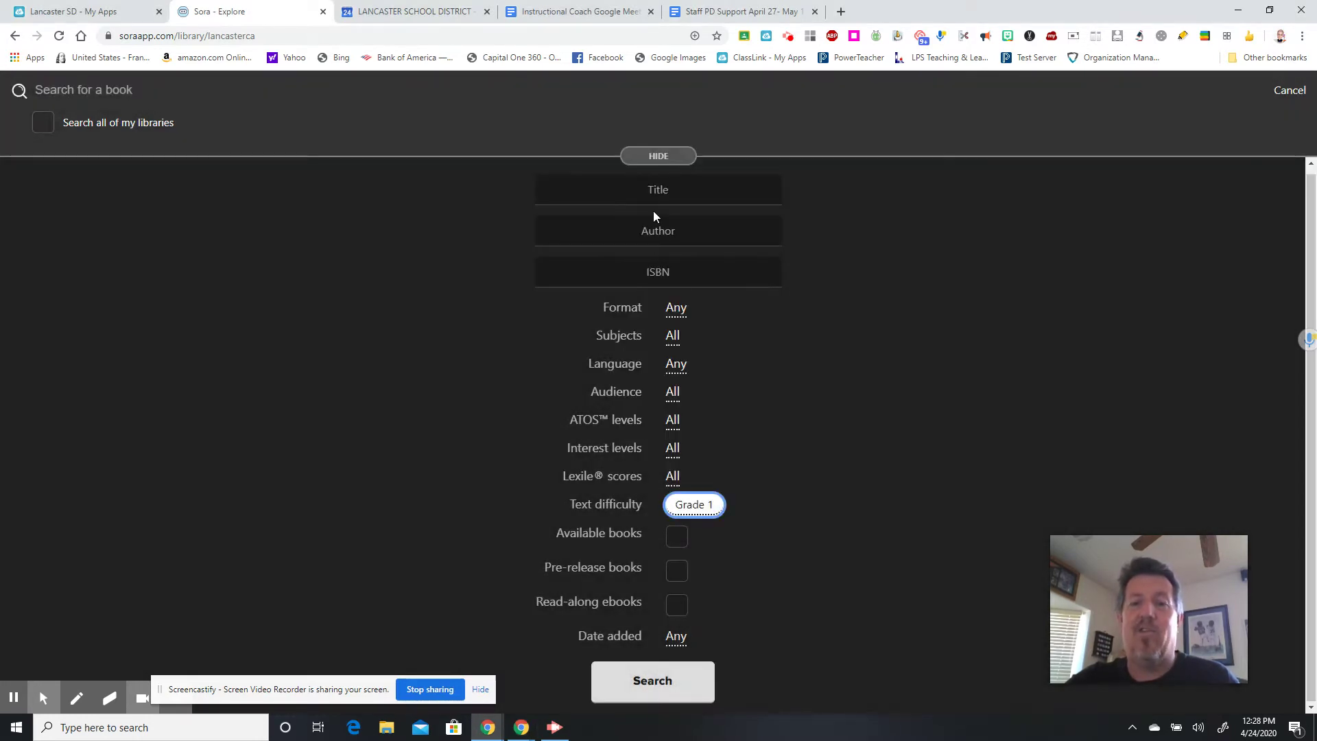
click(652, 683)
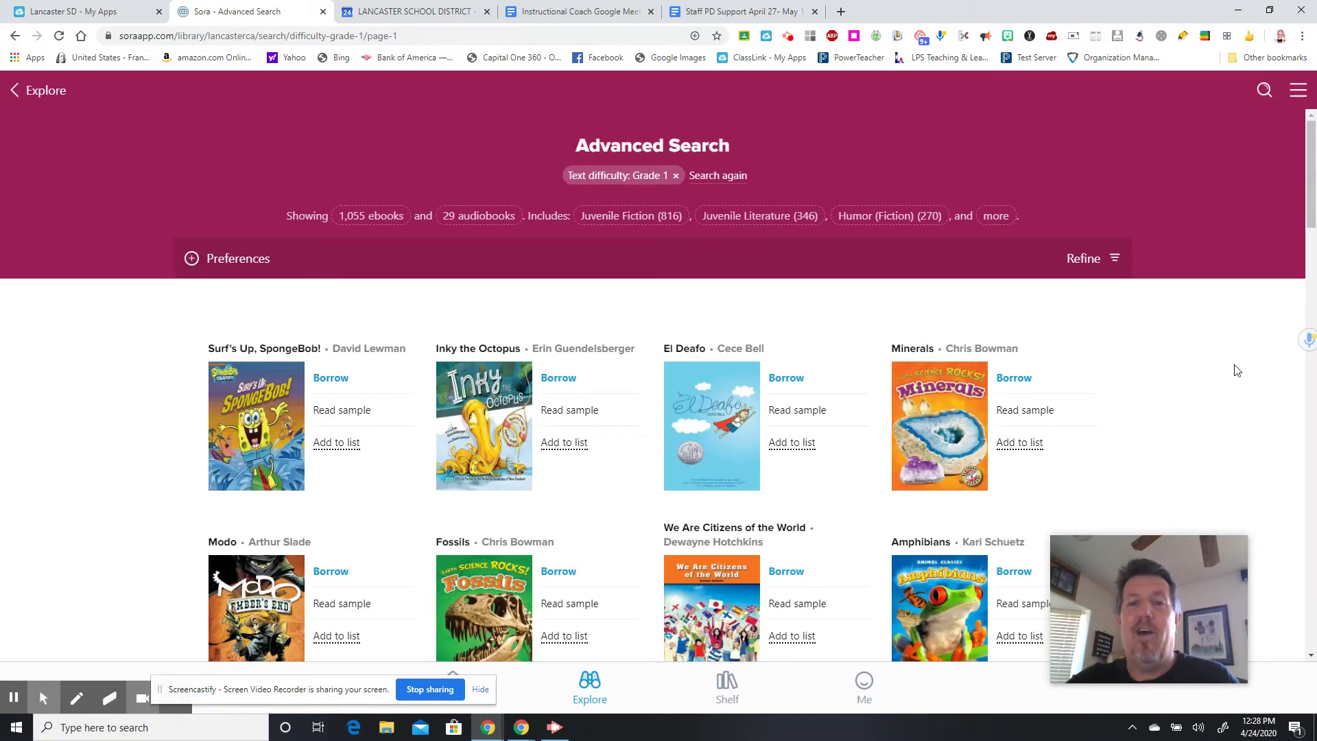
drag(1308, 204, 1204, 207)
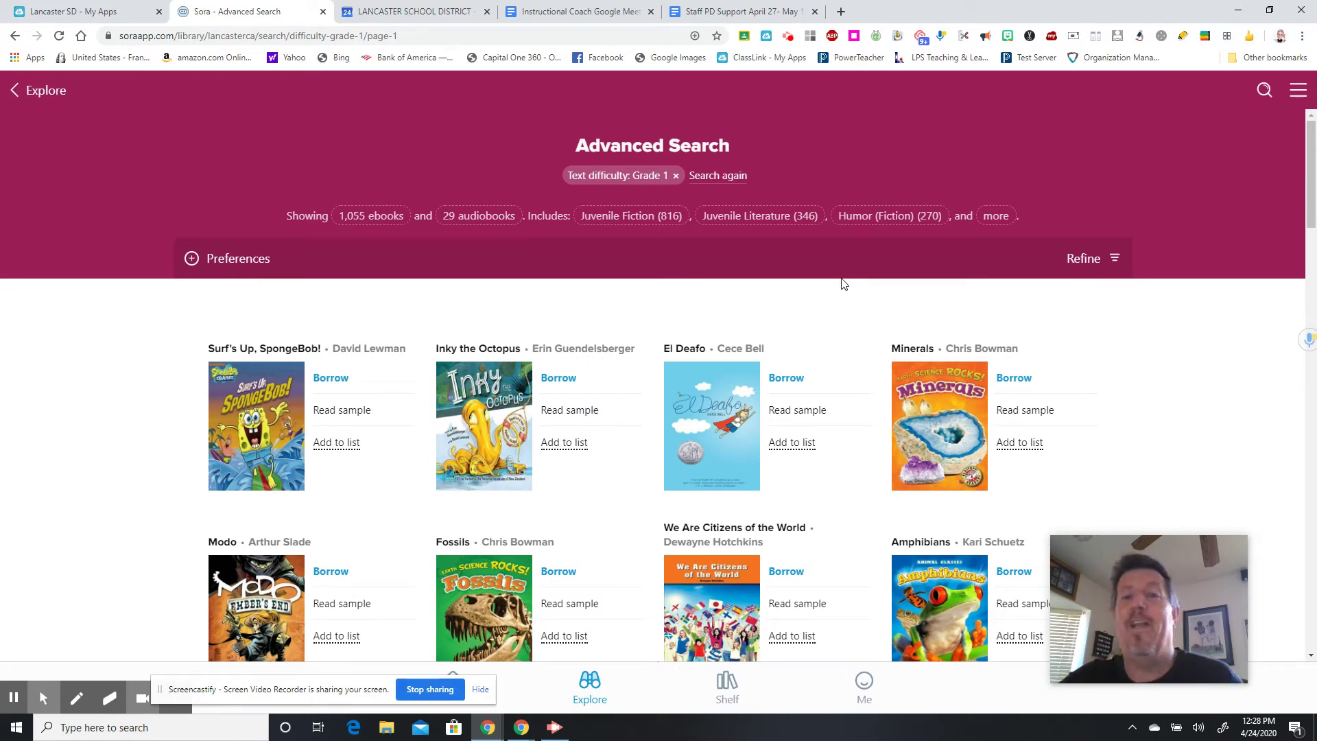
Step: Remove the Grade 1 filter to widen results to 4,015 ebooks, then go back to Explore
click(675, 178)
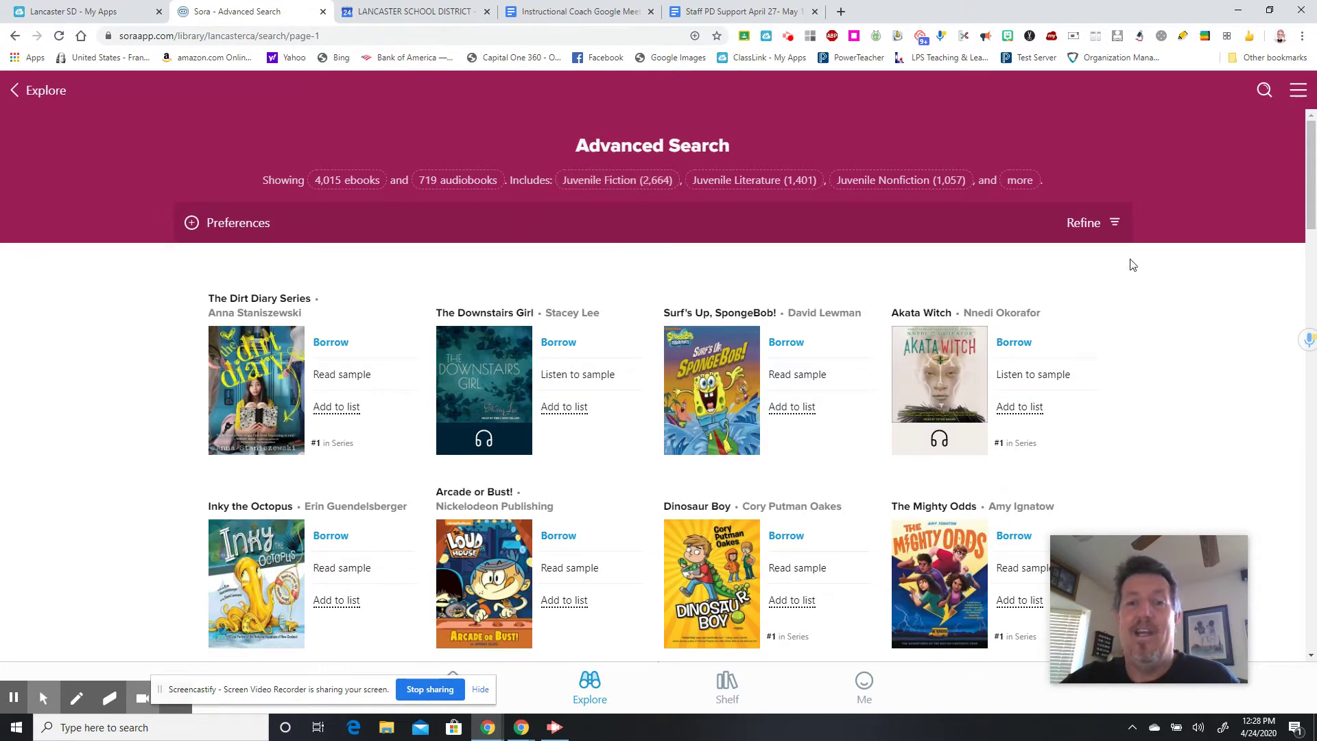
drag(1310, 199, 1257, 163)
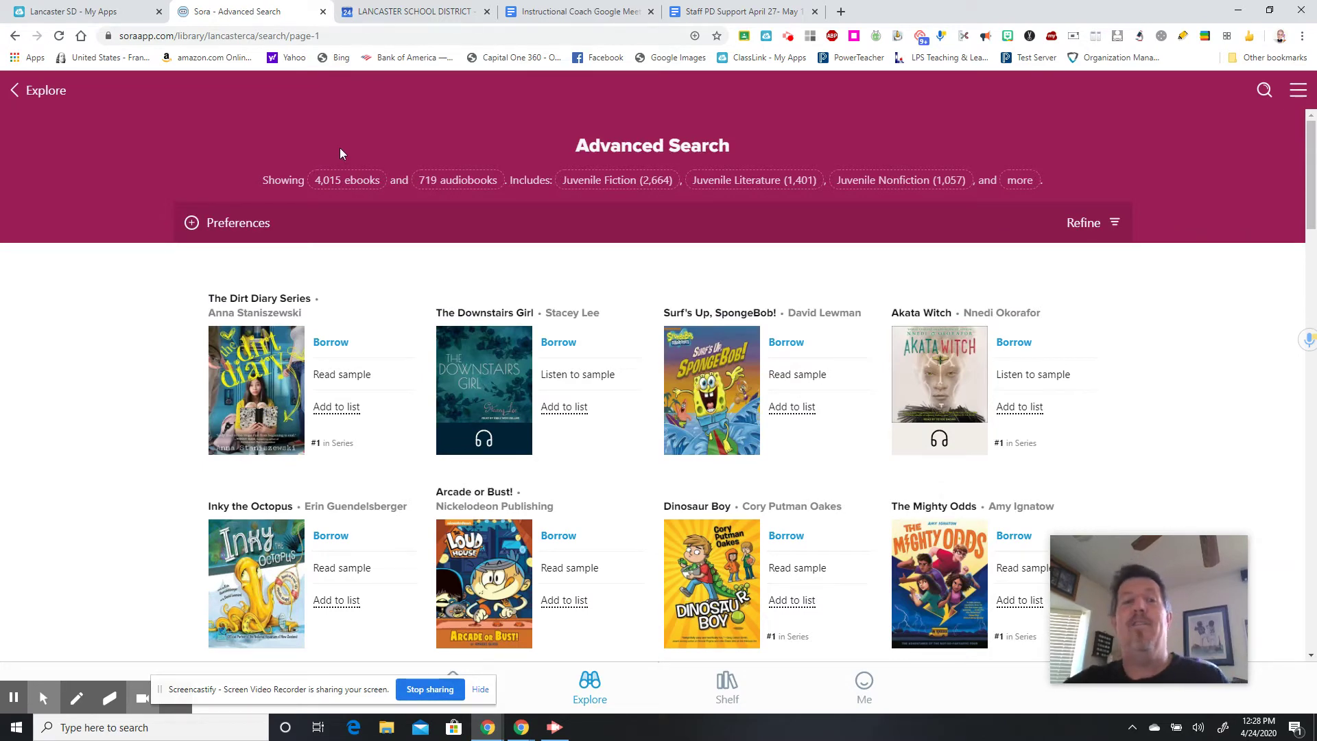
click(25, 92)
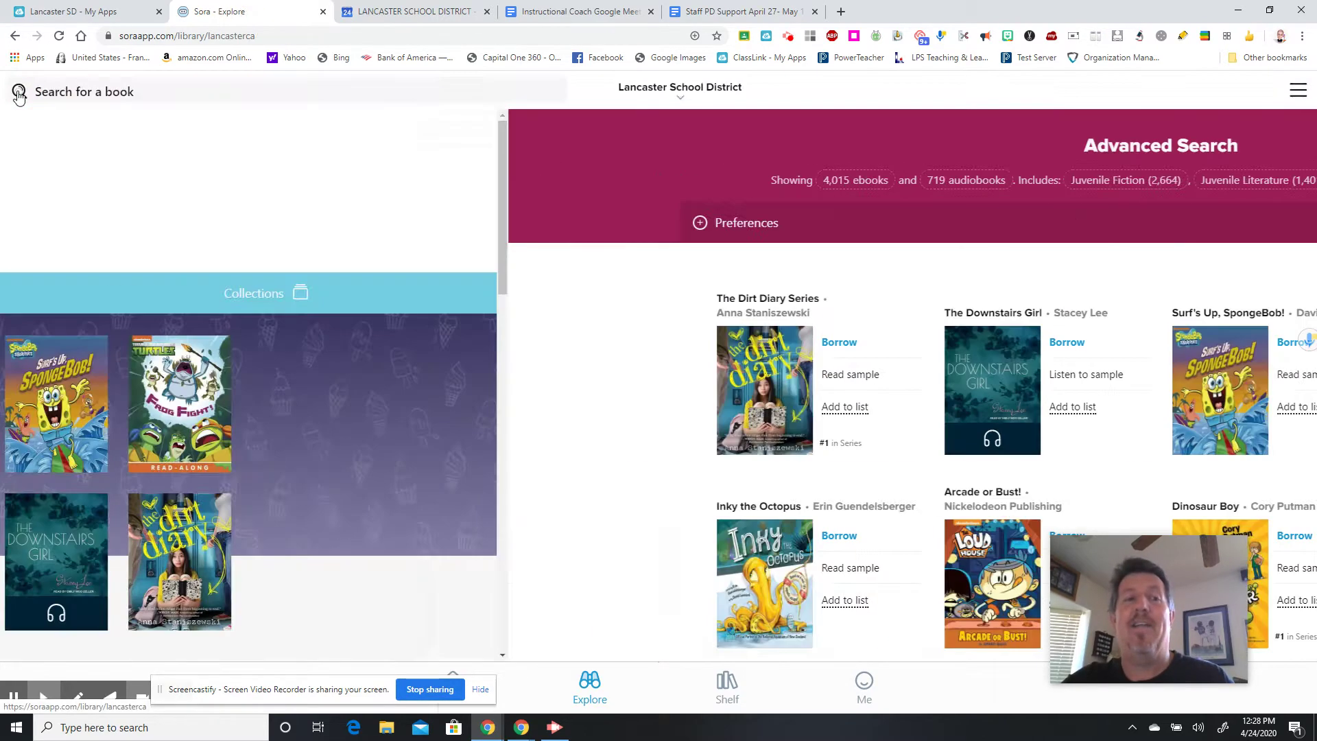
Step: In Advanced Search, tick then untick Read-along ebooks and Available books, and search unfiltered
click(116, 90)
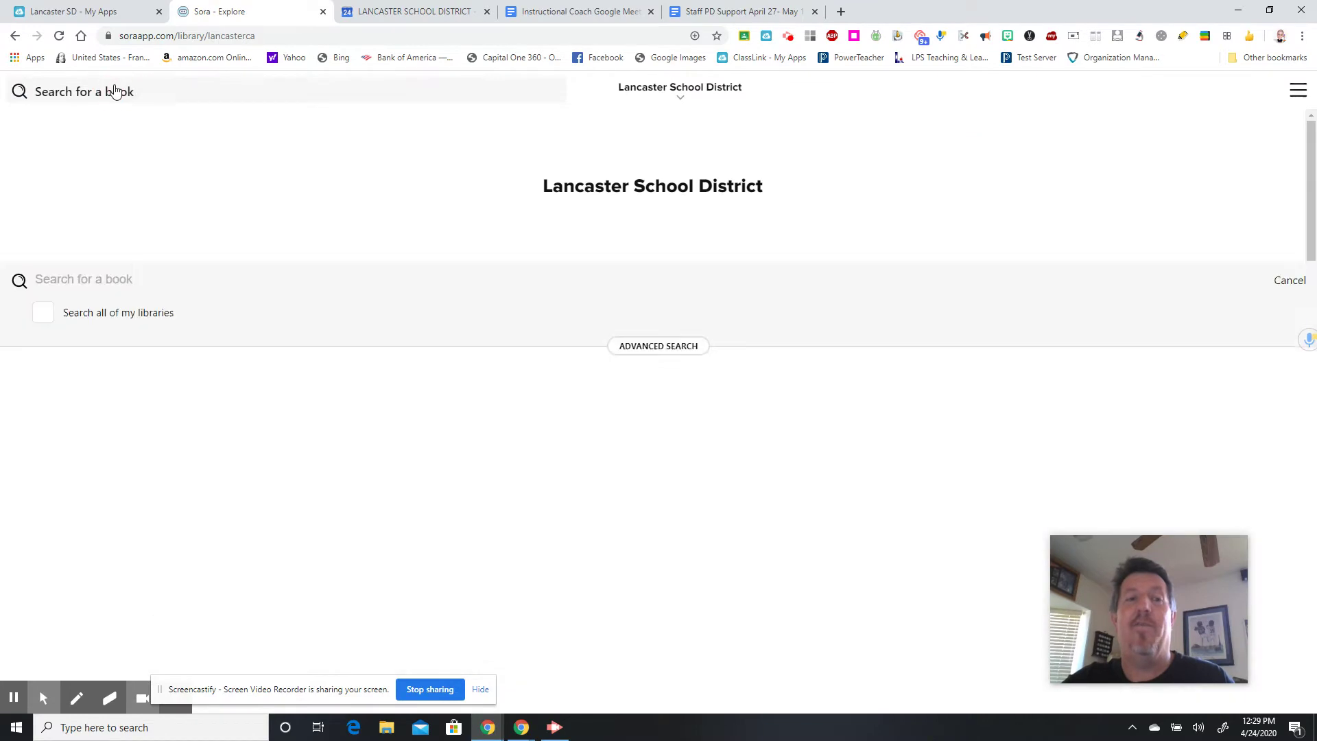
click(641, 159)
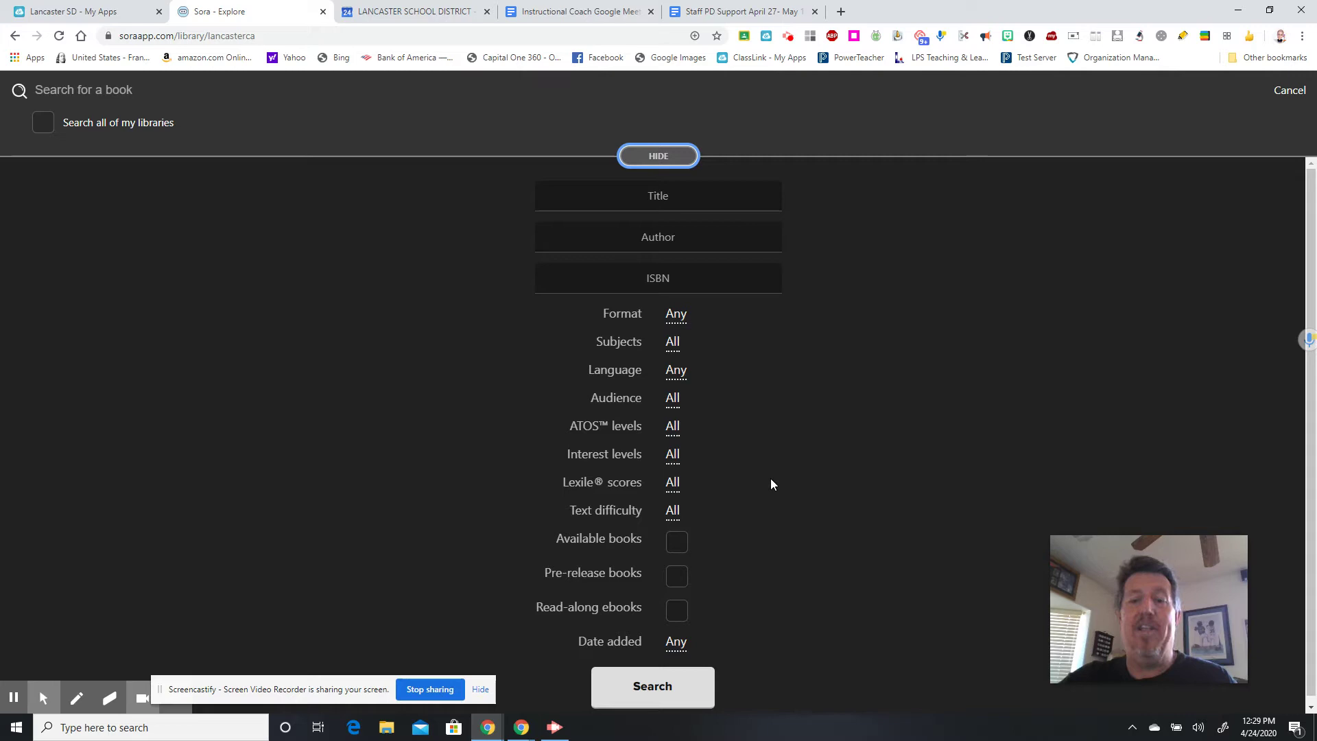
click(679, 612)
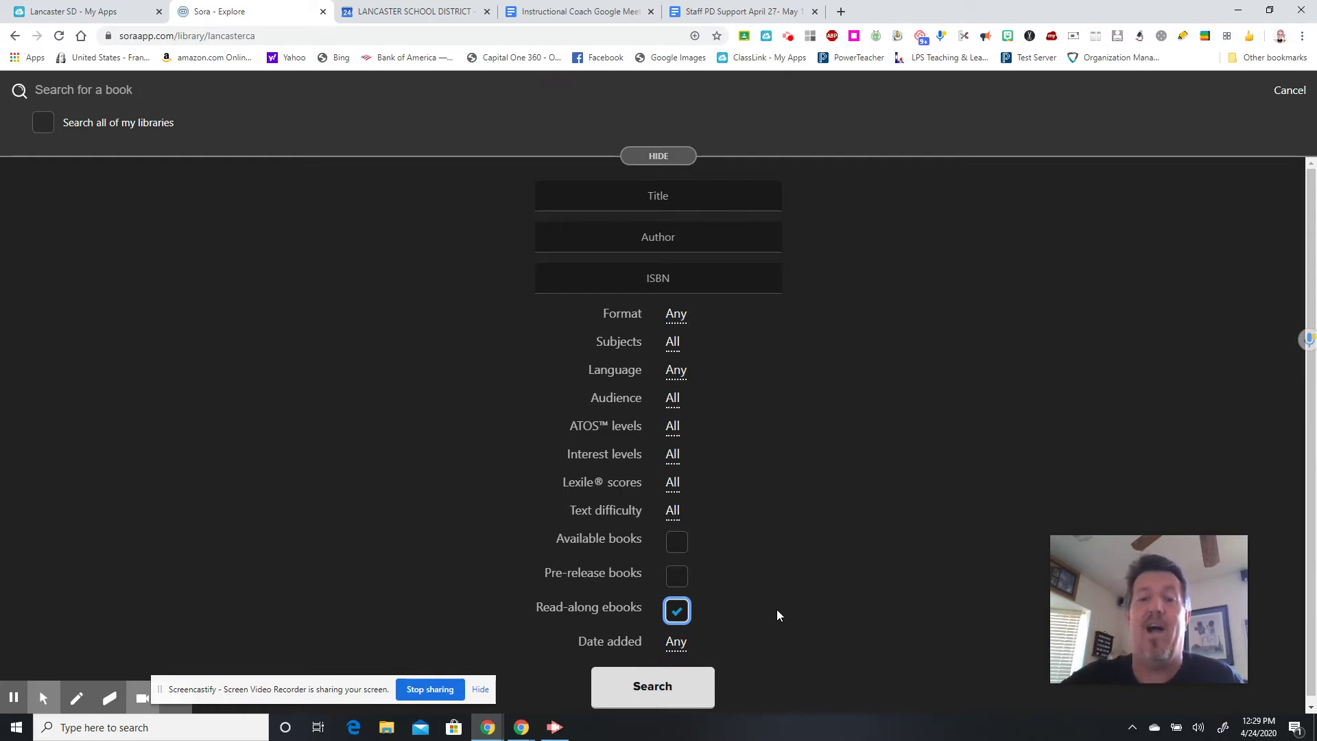
click(688, 606)
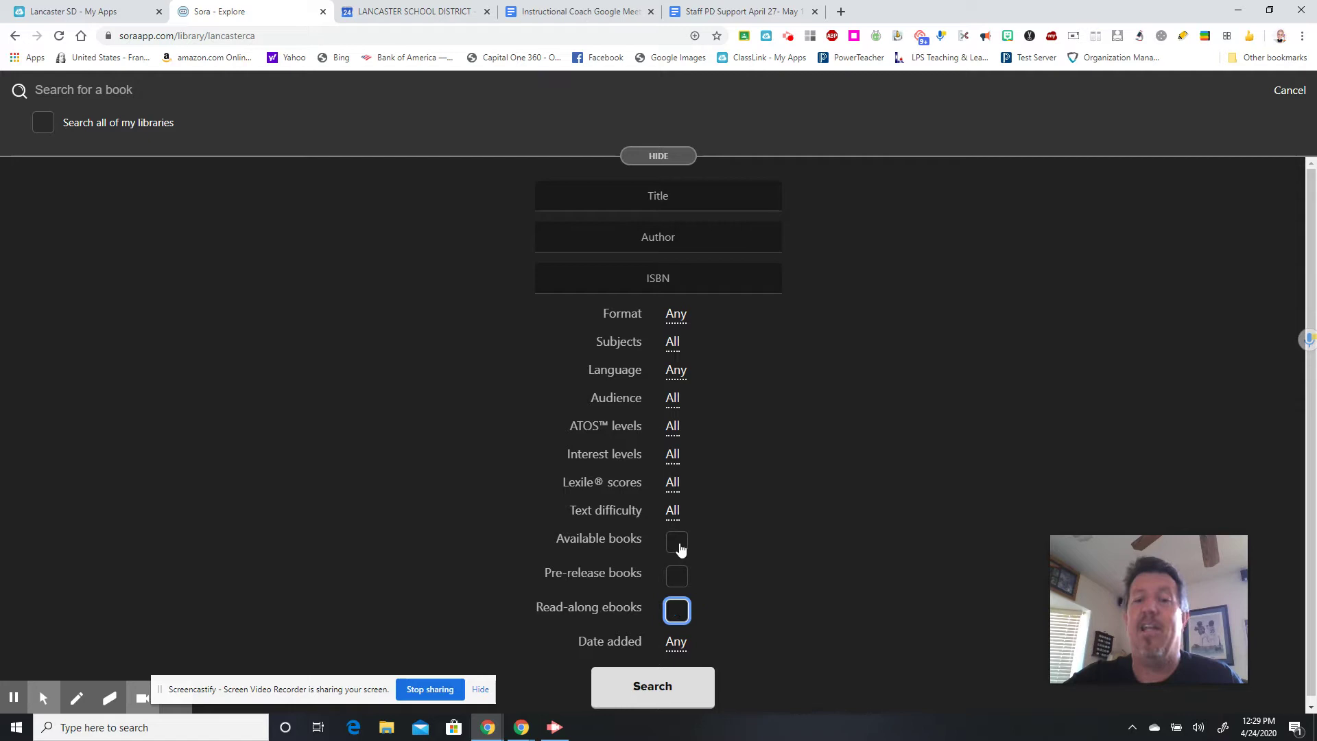
click(678, 543)
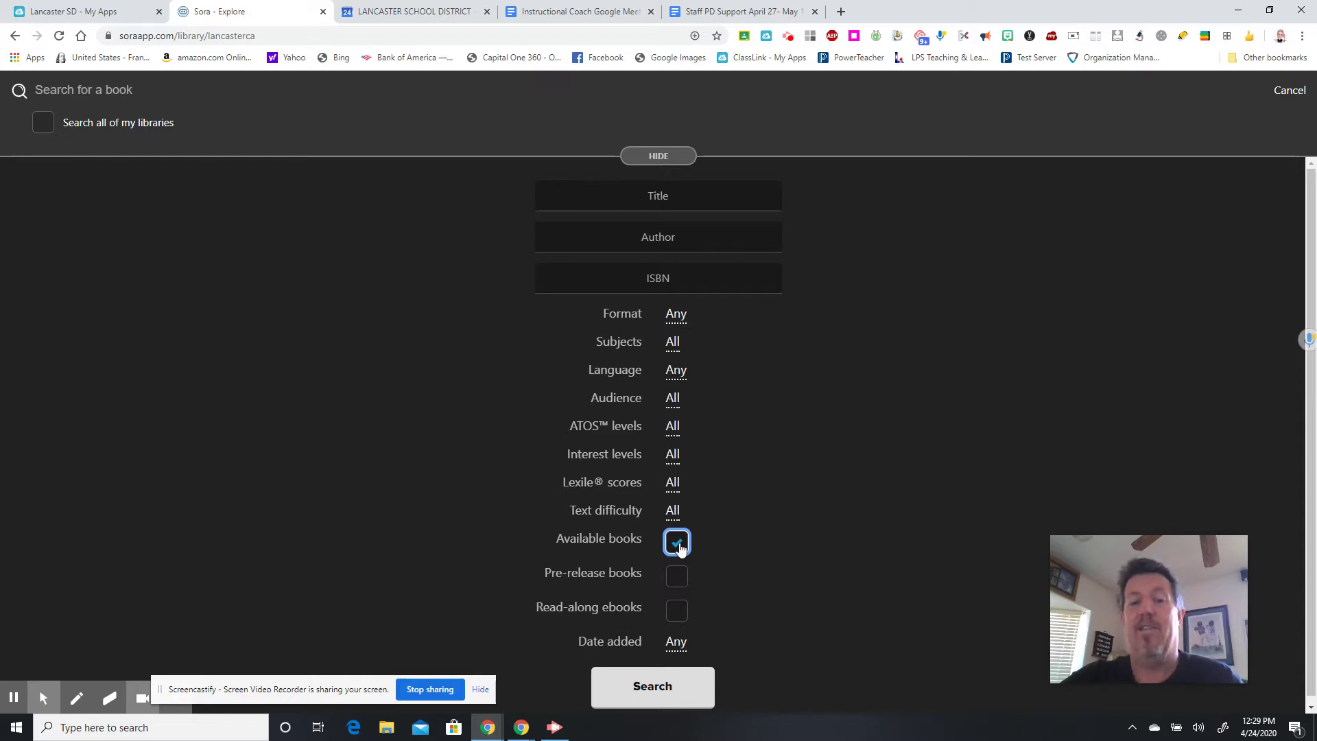
click(679, 546)
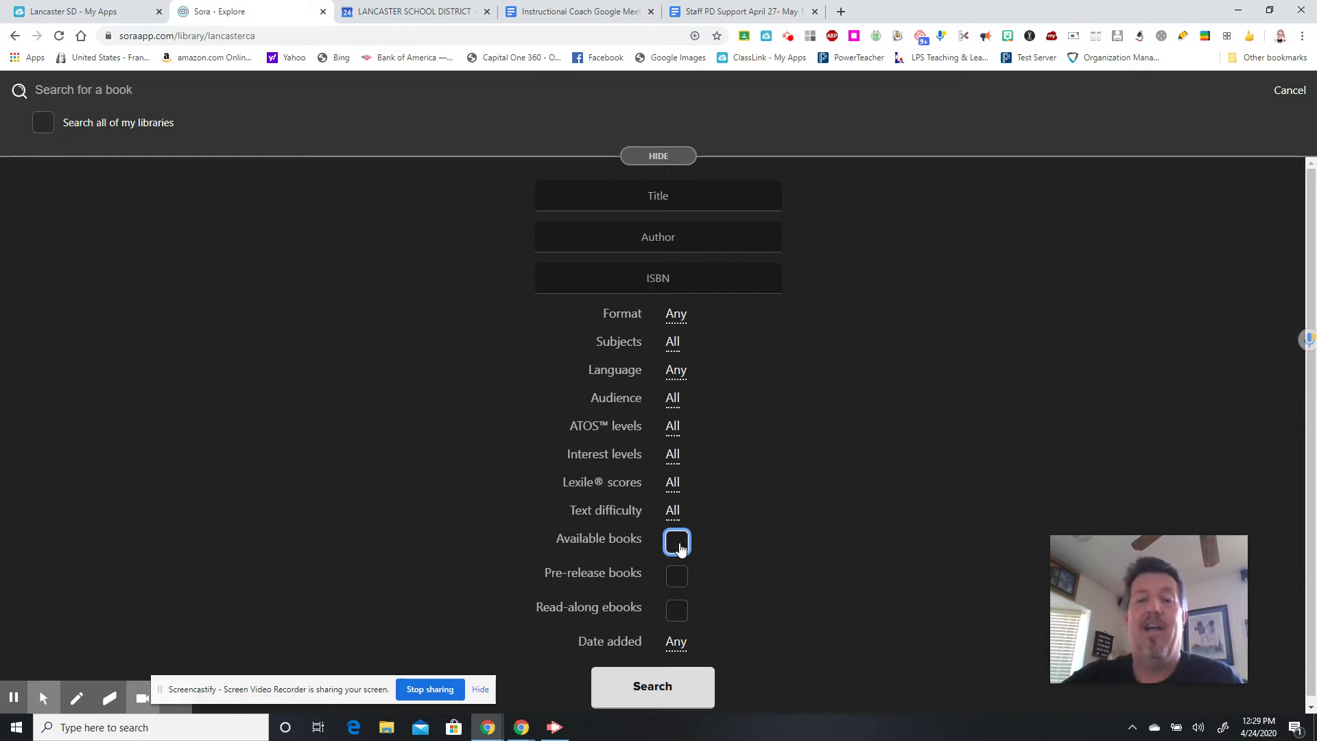
click(663, 687)
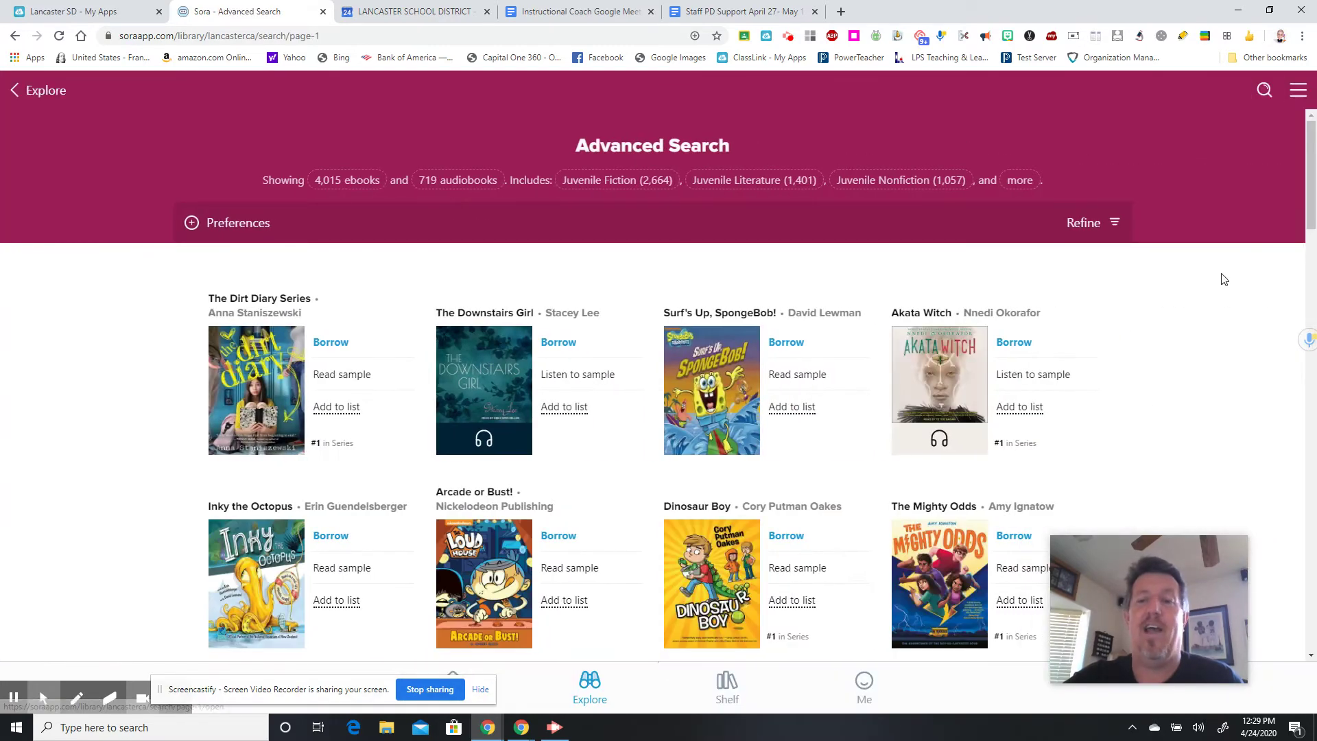
drag(1313, 229, 1298, 169)
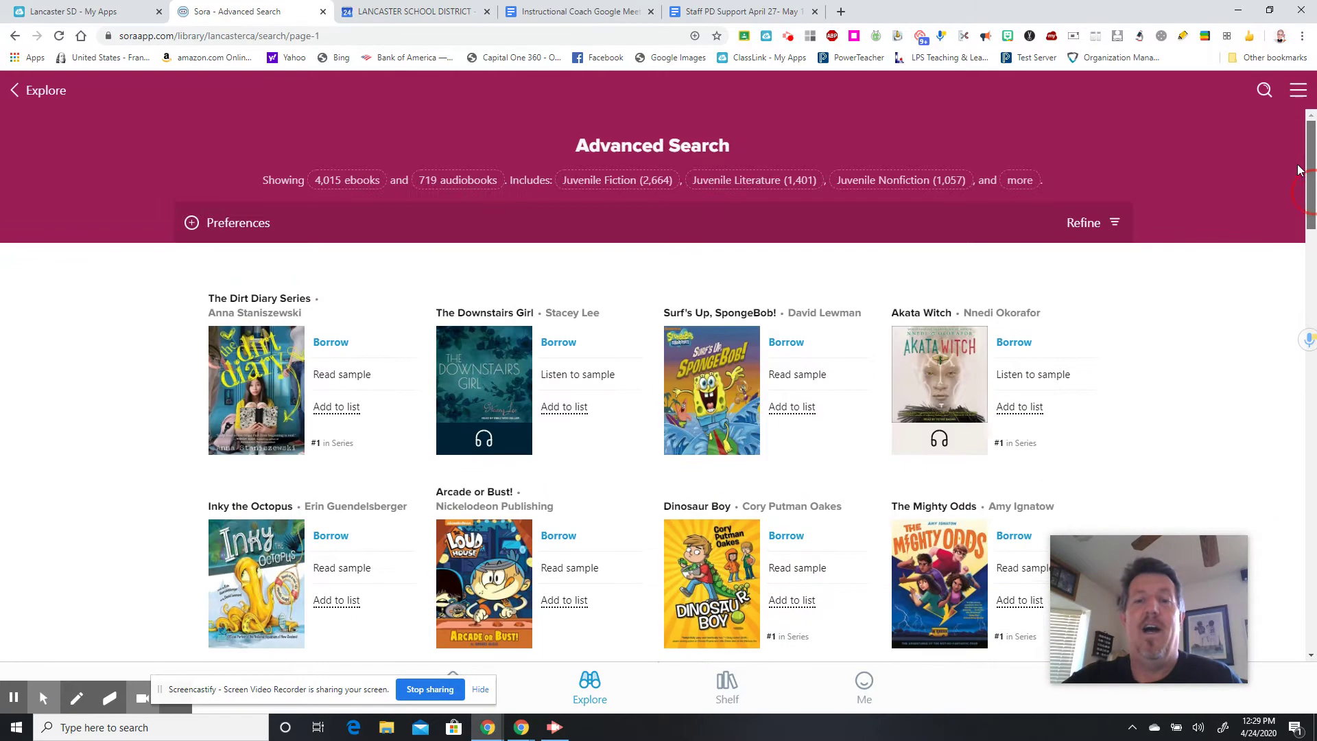
Step: Return to Explore and open the Most popular collection from Collections
click(42, 91)
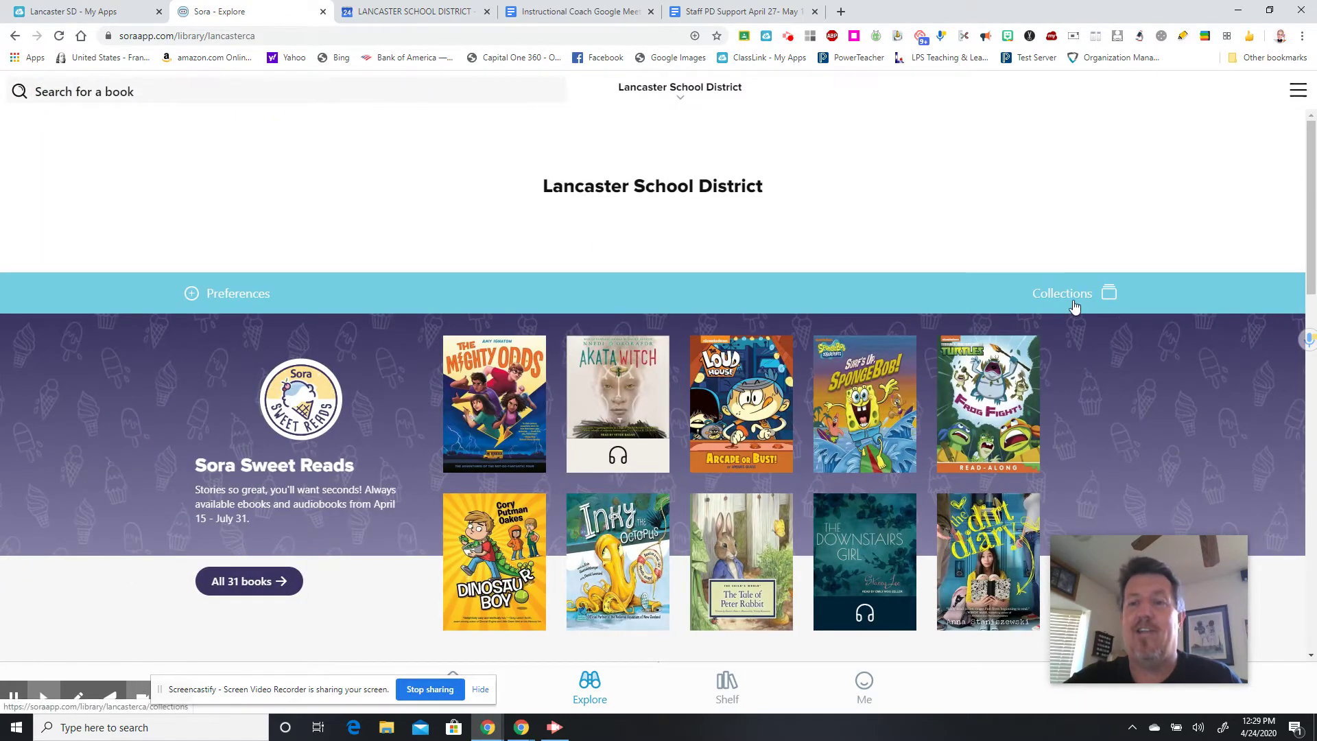
click(1075, 304)
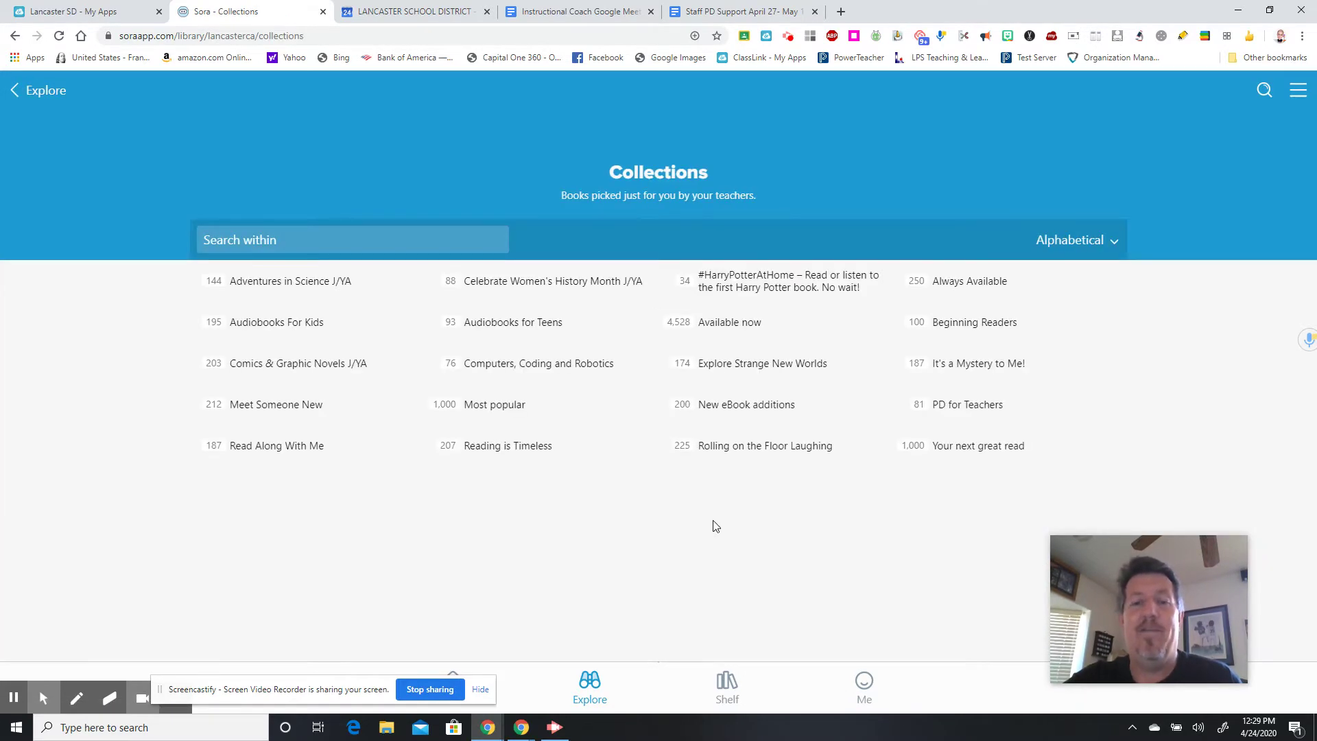
click(505, 411)
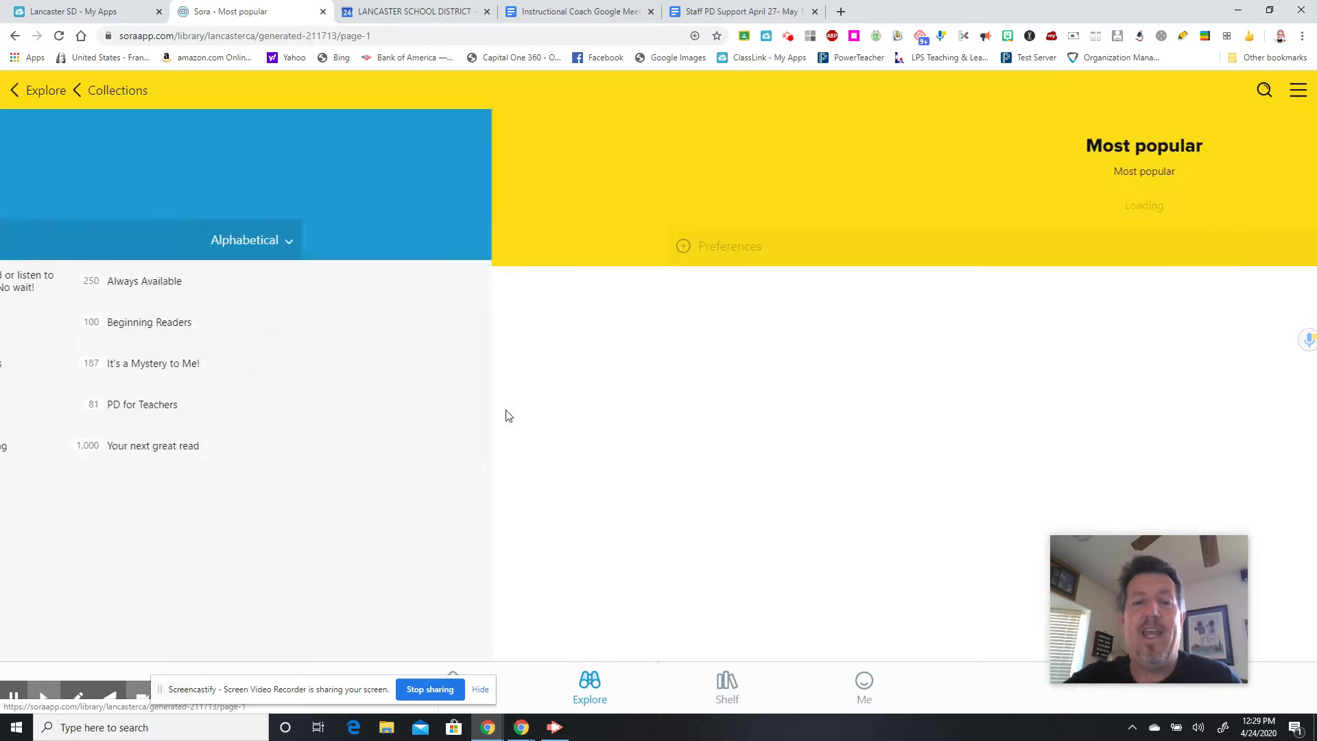
drag(1309, 187, 1313, 219)
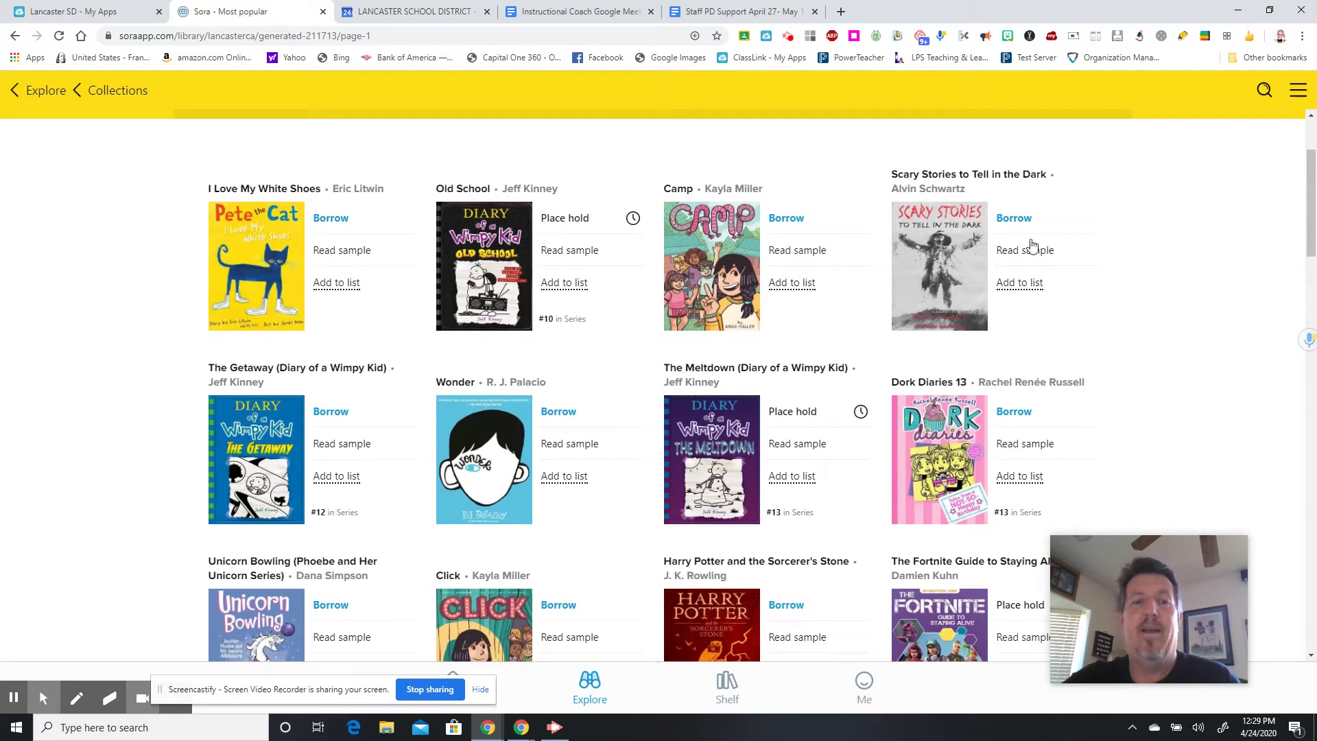
Step: Place a hold on Old School and review its wait list details
click(588, 219)
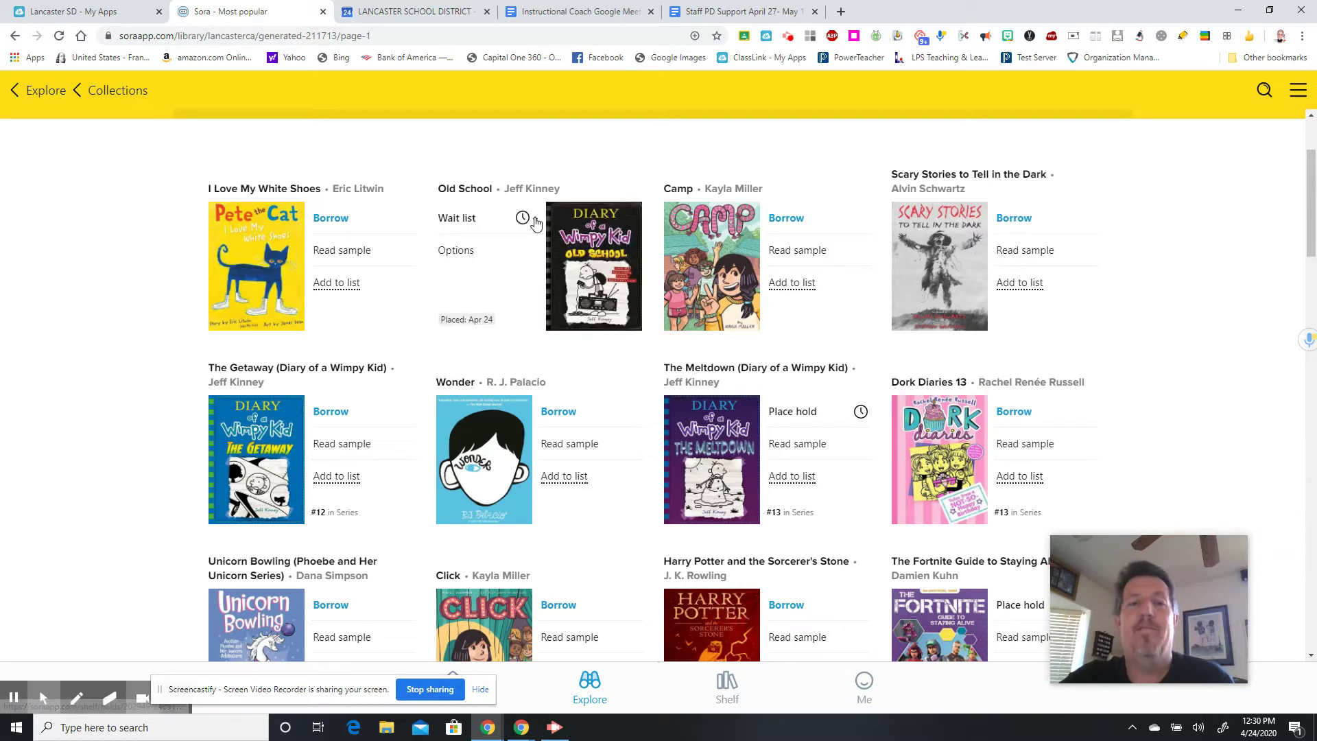
click(524, 218)
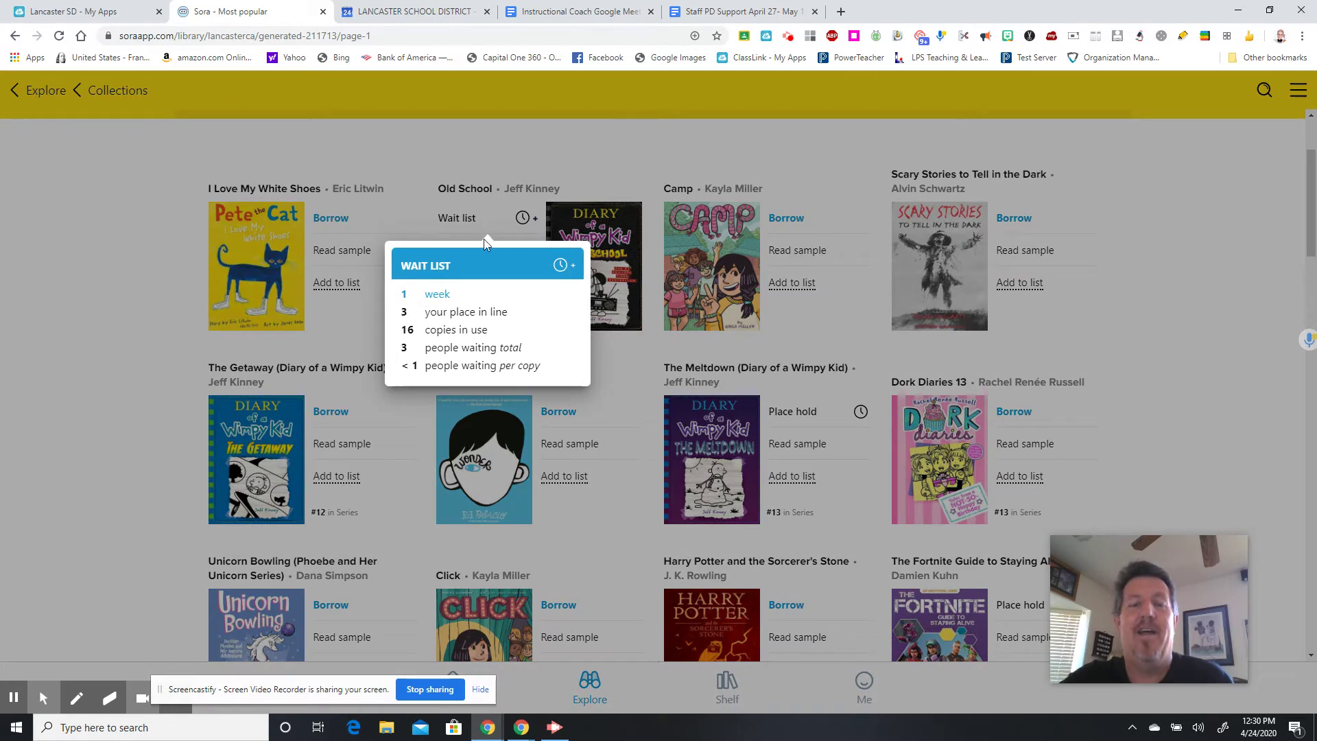
click(467, 218)
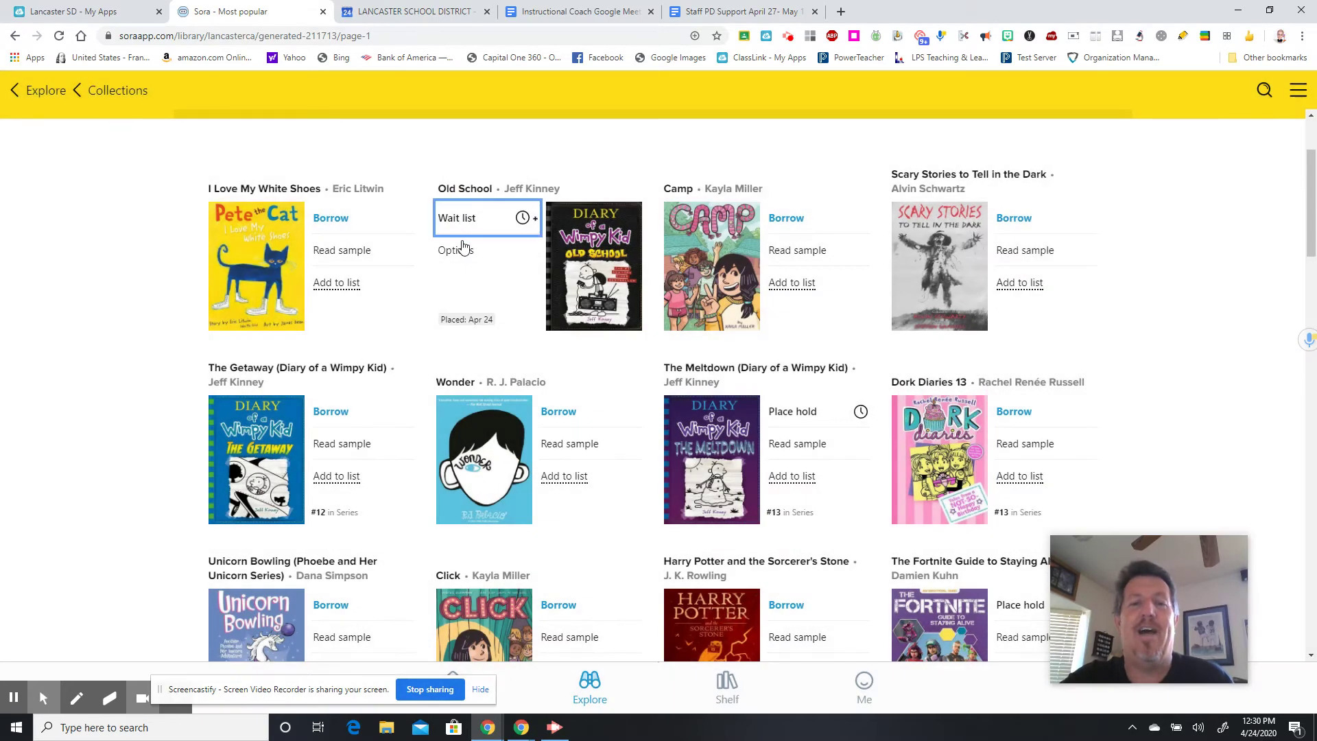
click(461, 219)
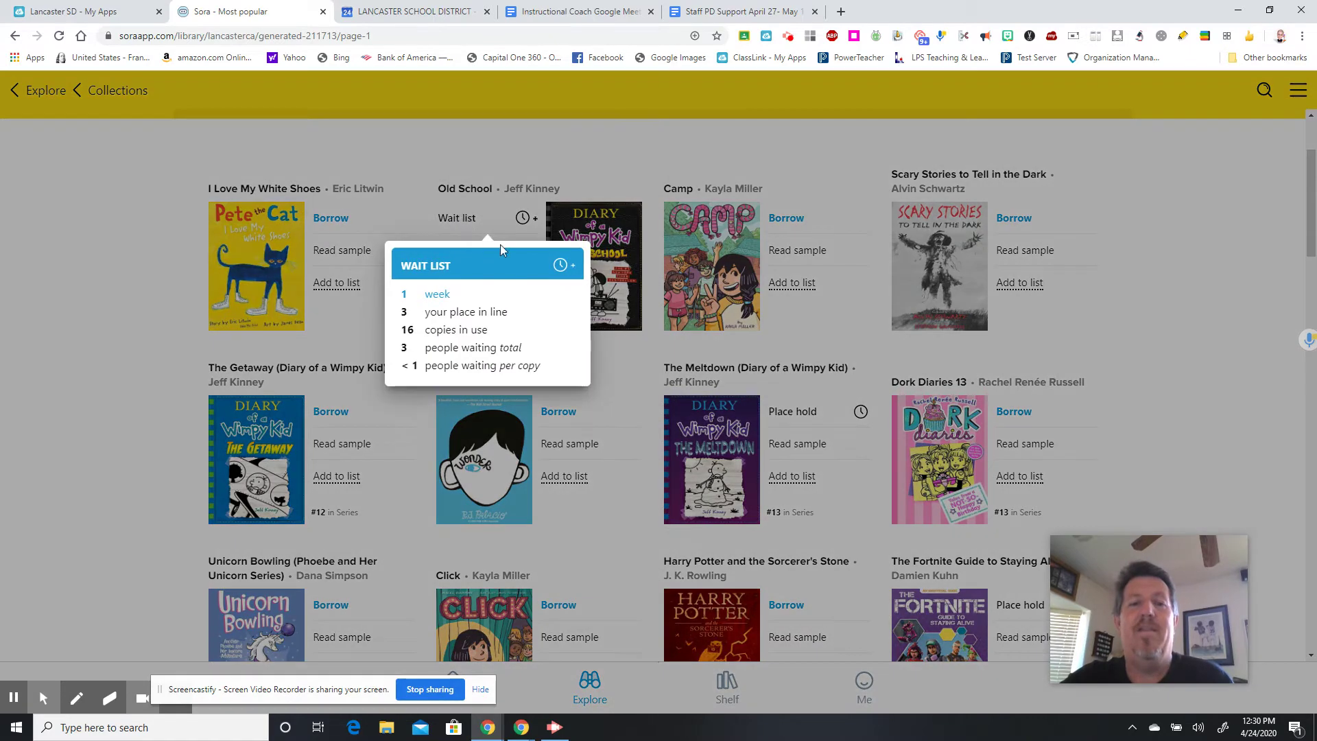
click(478, 219)
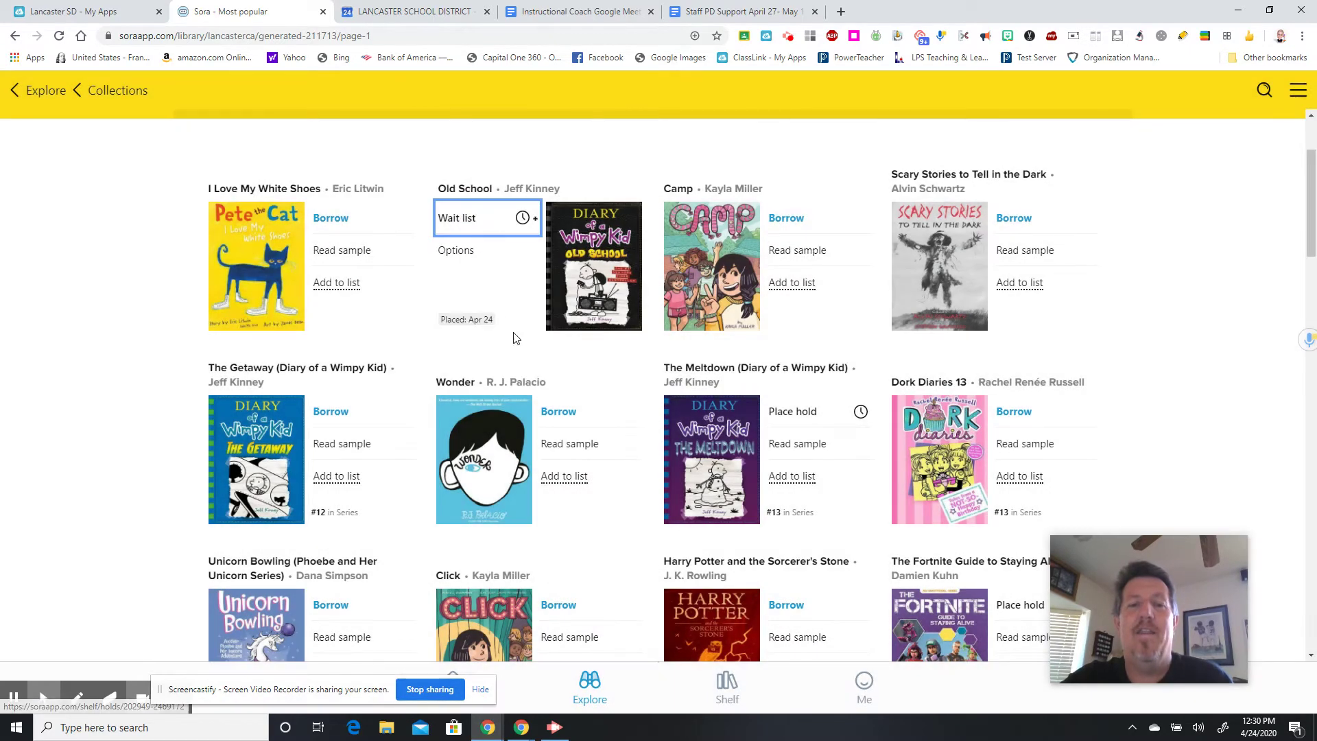
Step: Check The Meltdown's wait estimate: 1 week, 11 copies in use
click(862, 413)
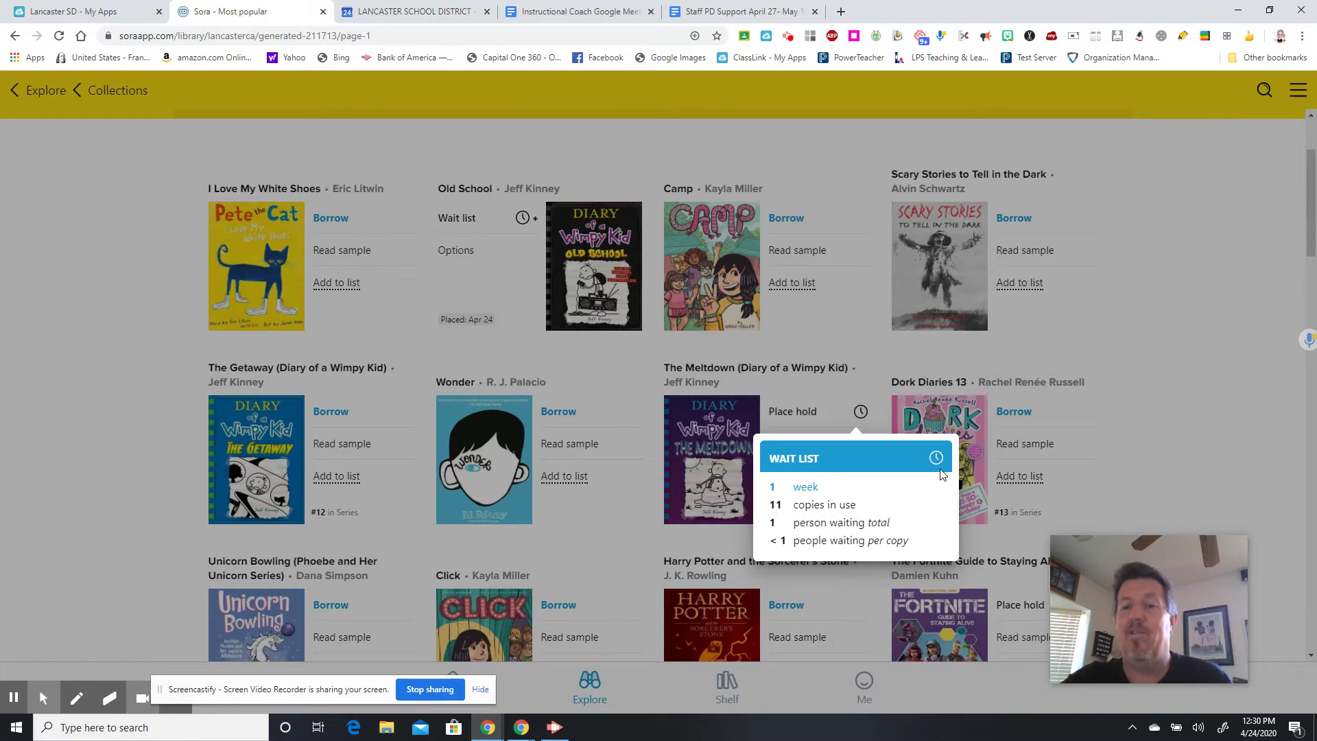
click(1311, 204)
drag(1311, 204, 1315, 275)
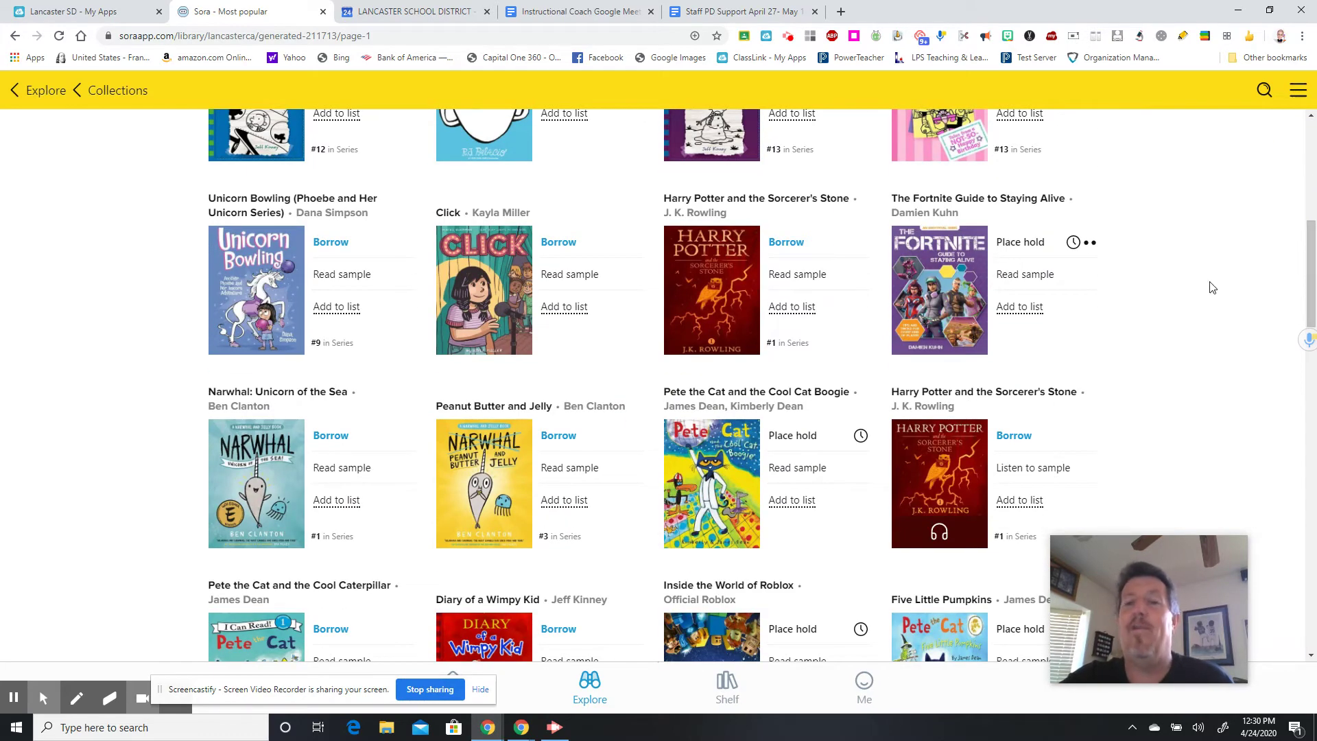
Step: Check wait lists for Fortnite and Five Little Pumpkins, then place a hold on Inside the World of Roblox
click(1077, 244)
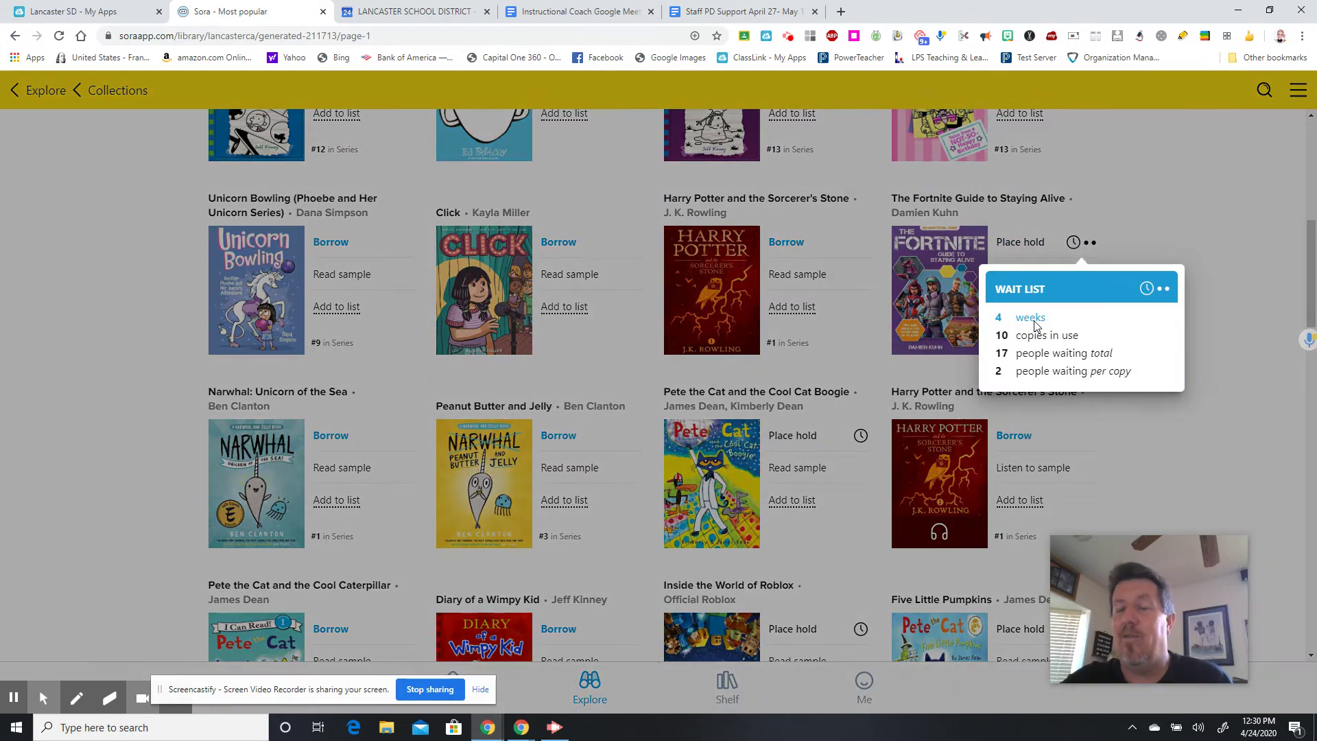
click(1208, 213)
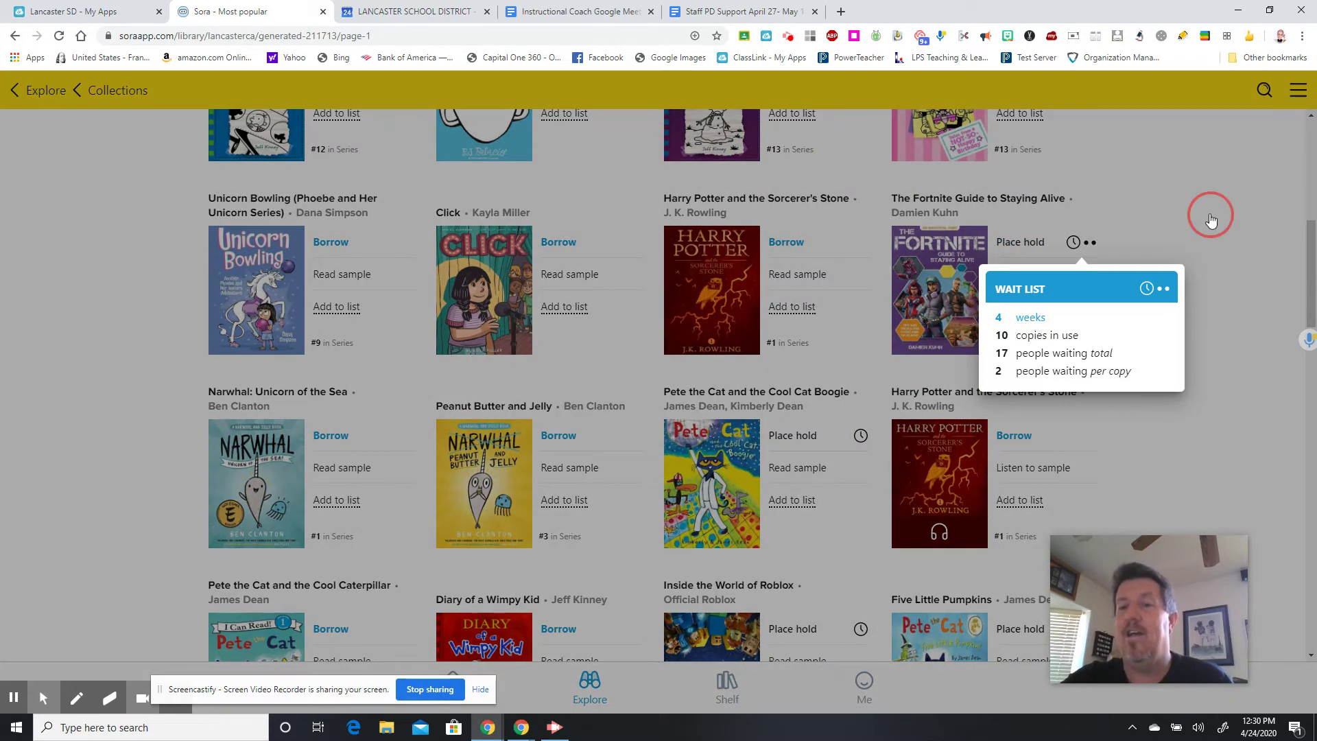
drag(1308, 240, 1314, 334)
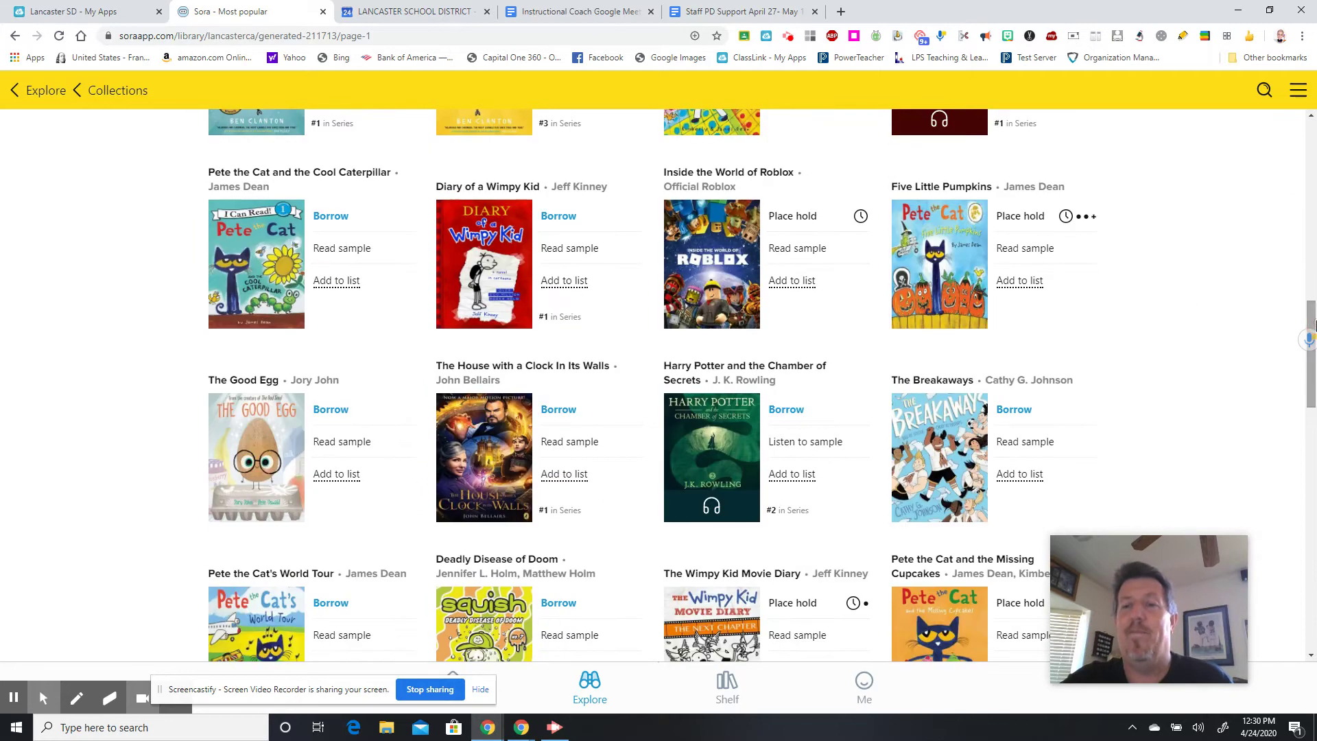
click(1081, 217)
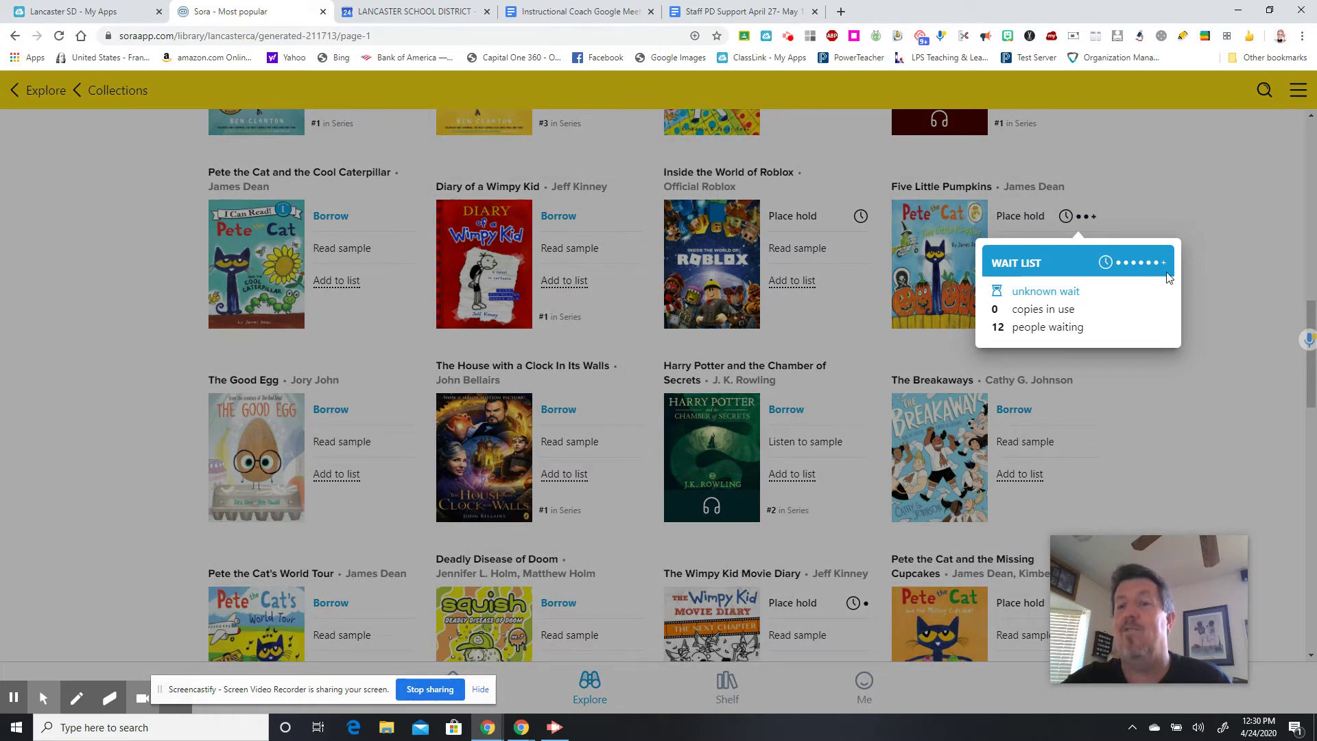
click(1245, 243)
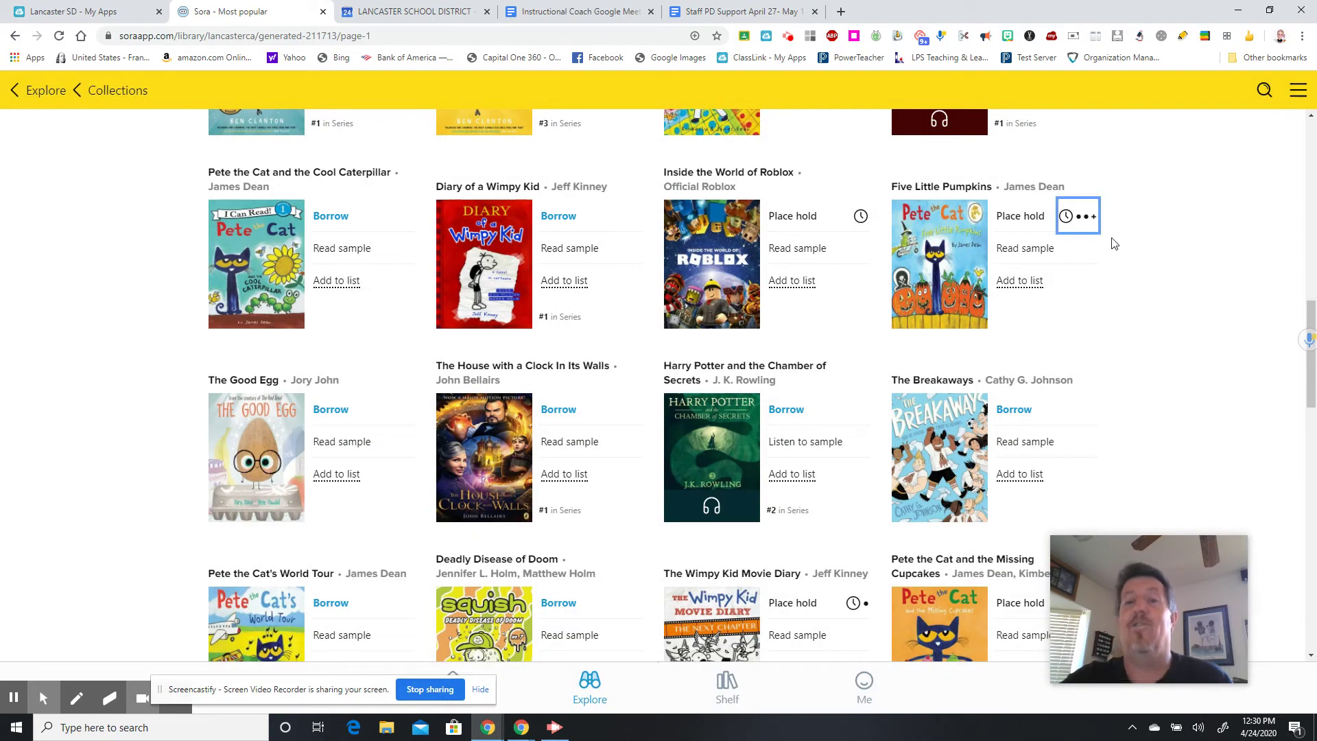
click(815, 216)
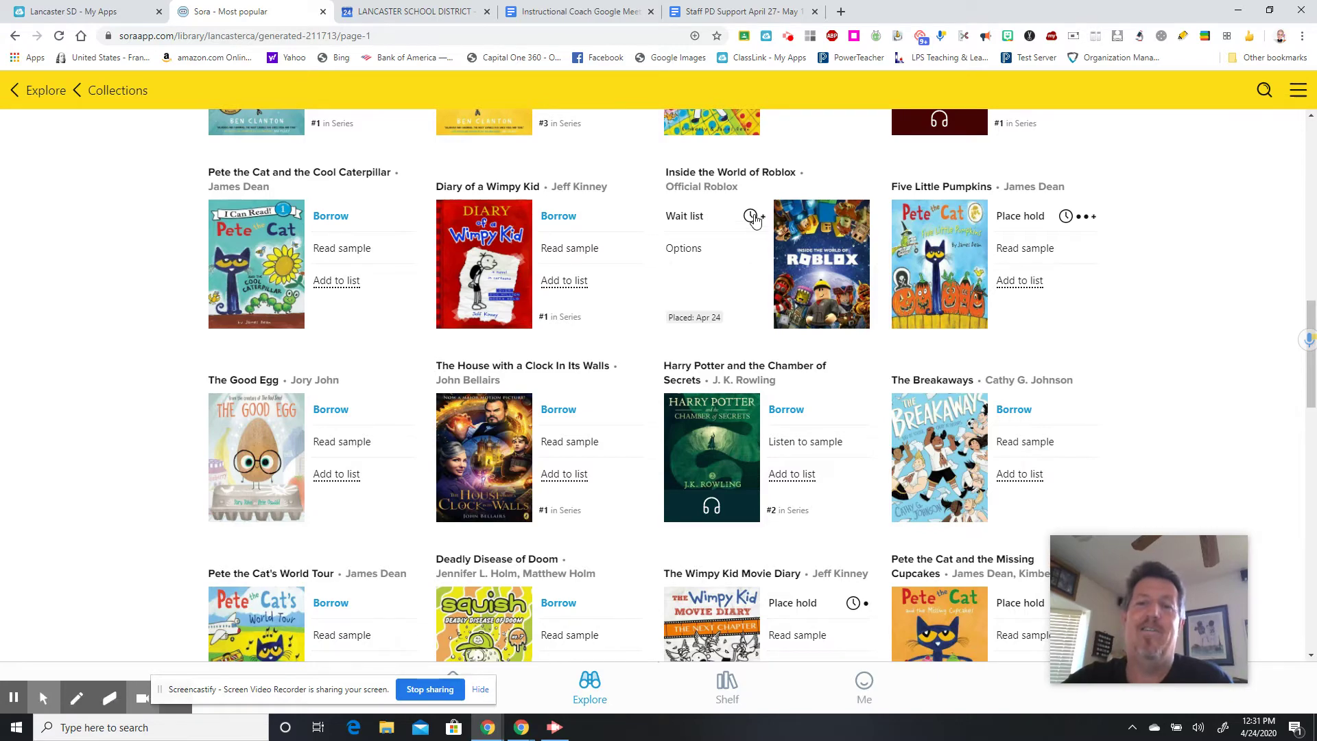
drag(1309, 328, 1282, 595)
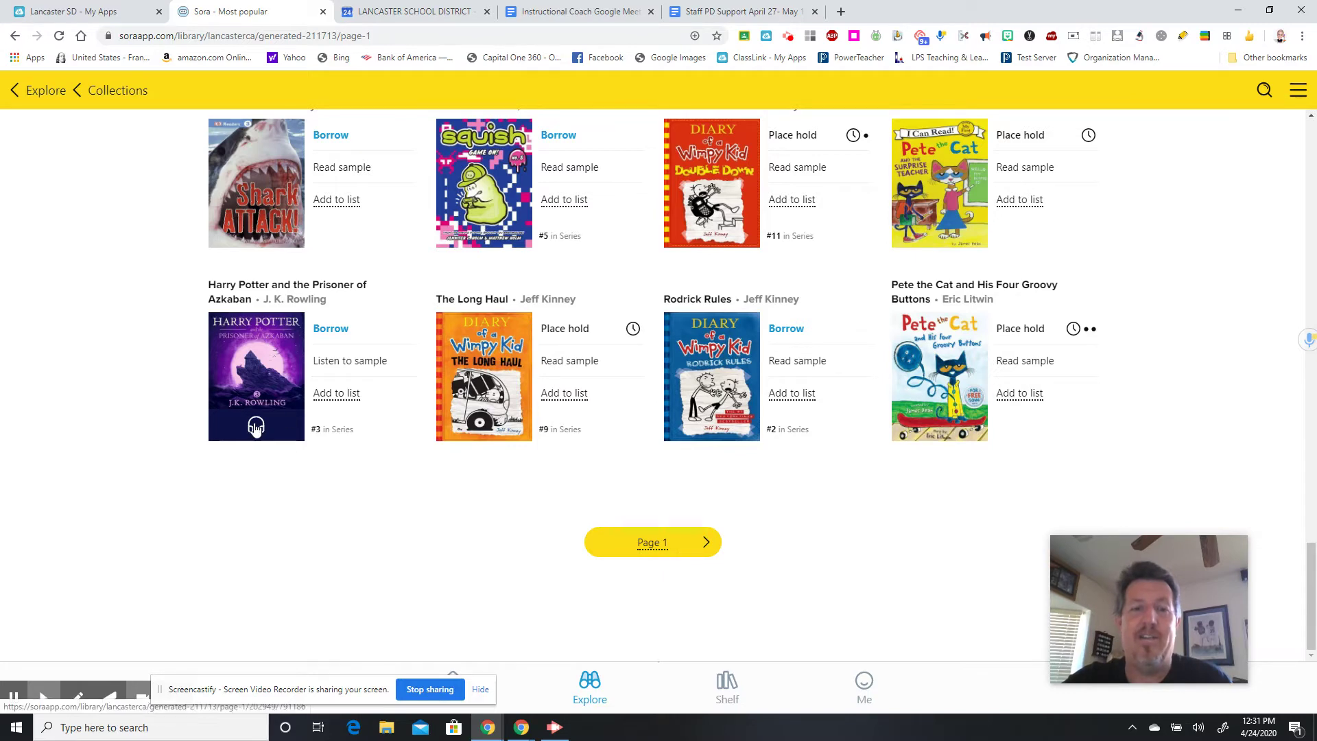
Step: Browse page 2 of Most popular, then go back to the Lancaster School District Explore page
click(706, 543)
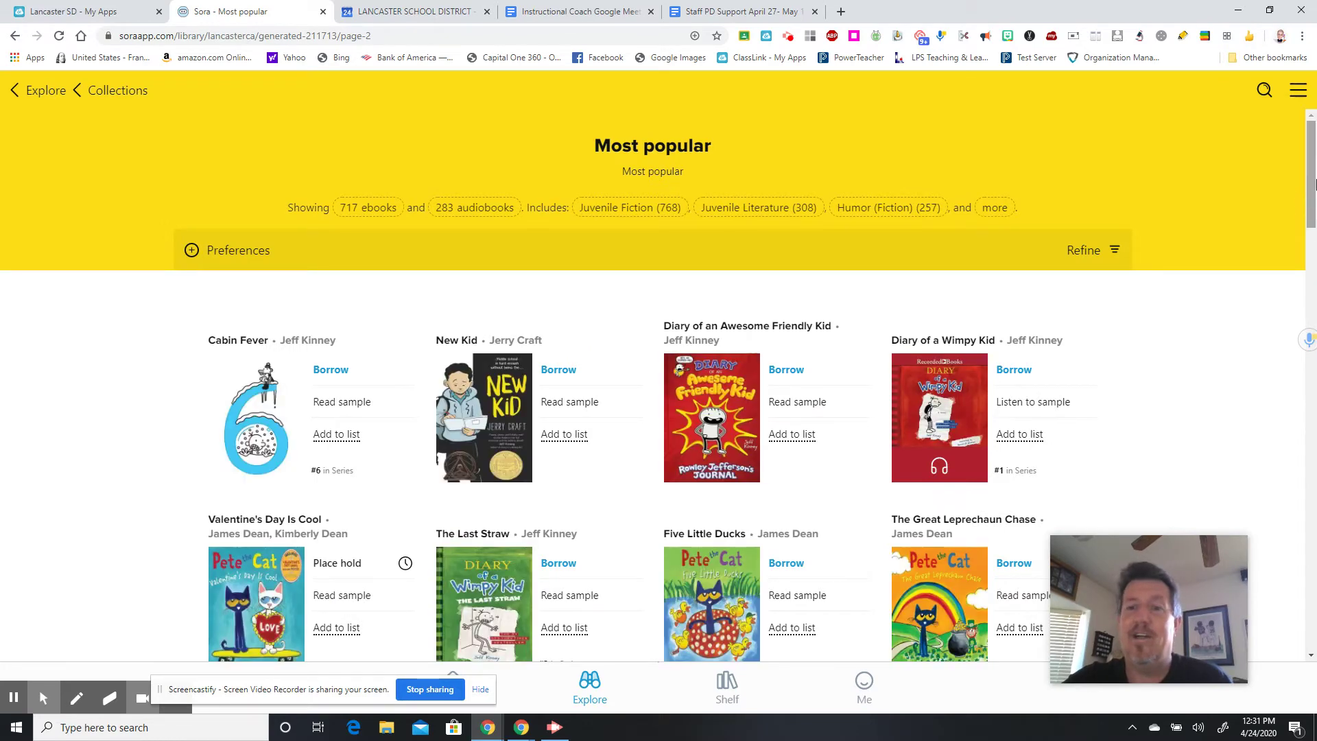
drag(1315, 183, 1228, 137)
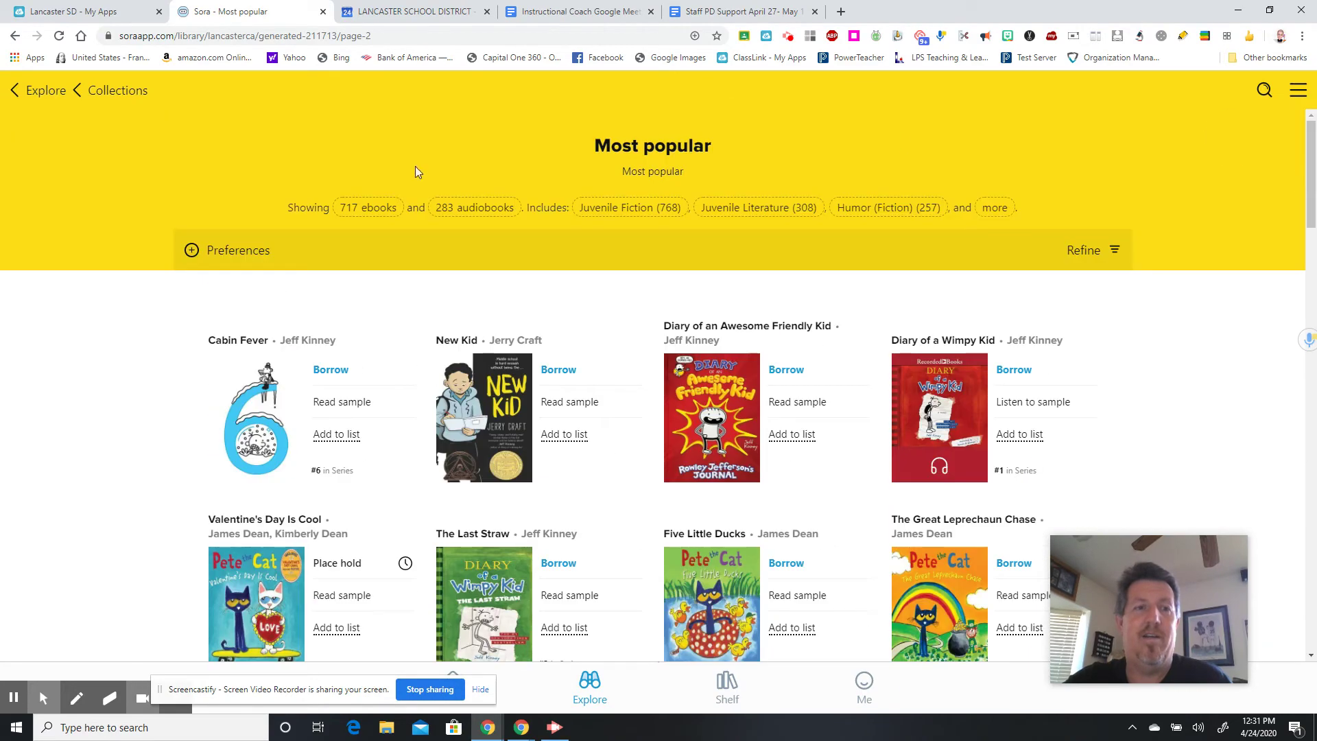
click(46, 91)
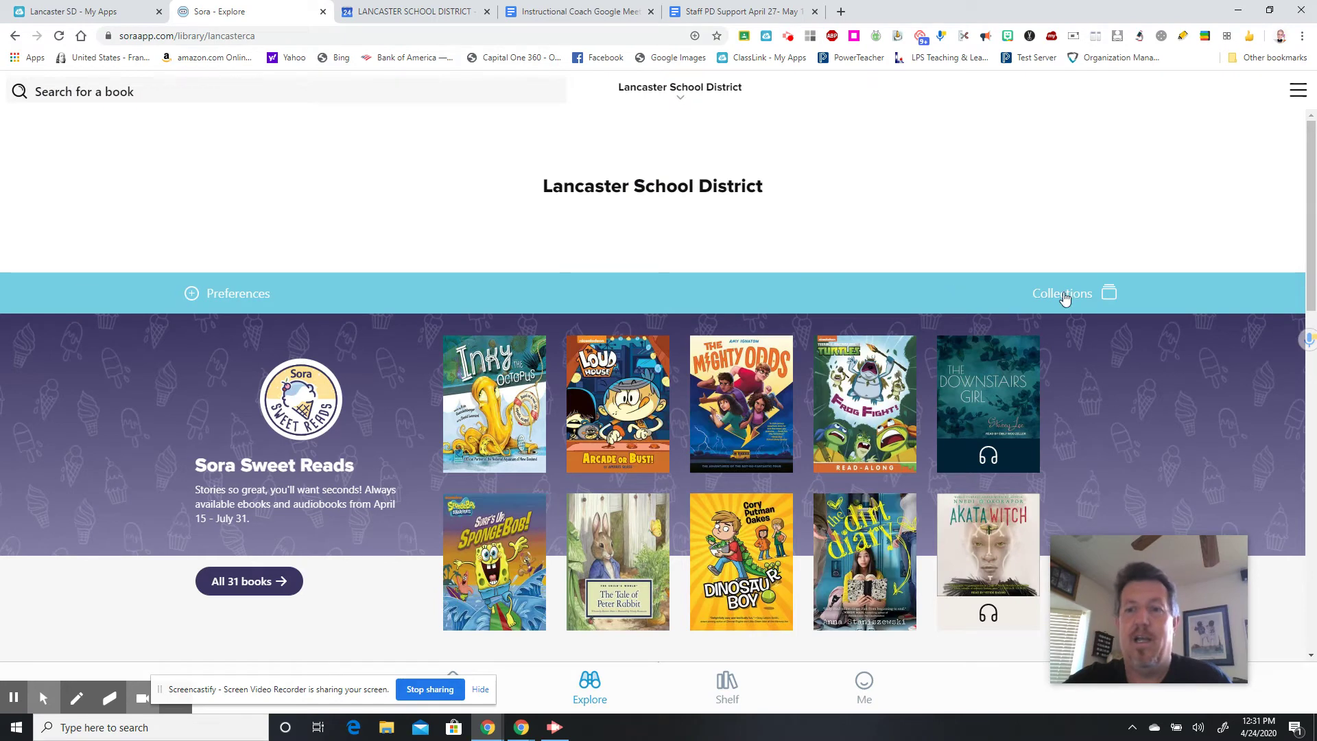
Step: Borrow Wonder by R. J. Palacio from the Available now collection
click(1063, 299)
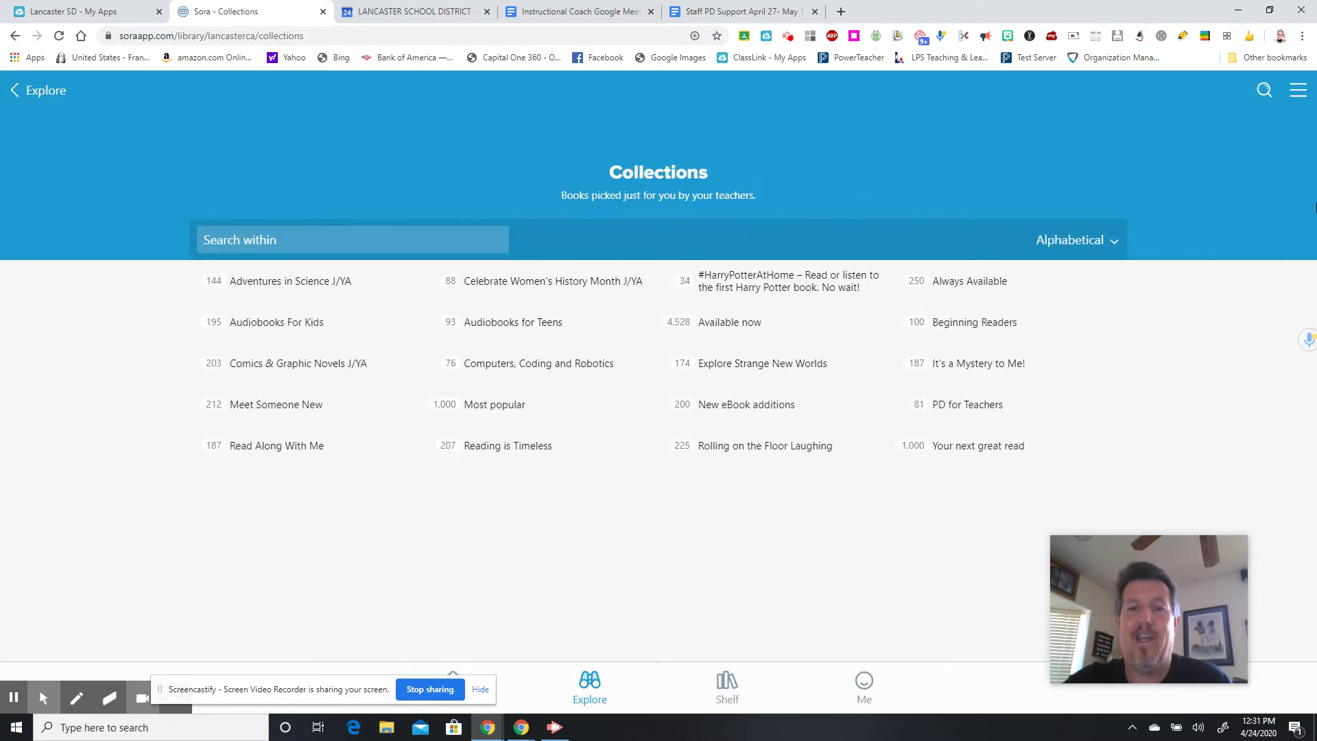
click(729, 322)
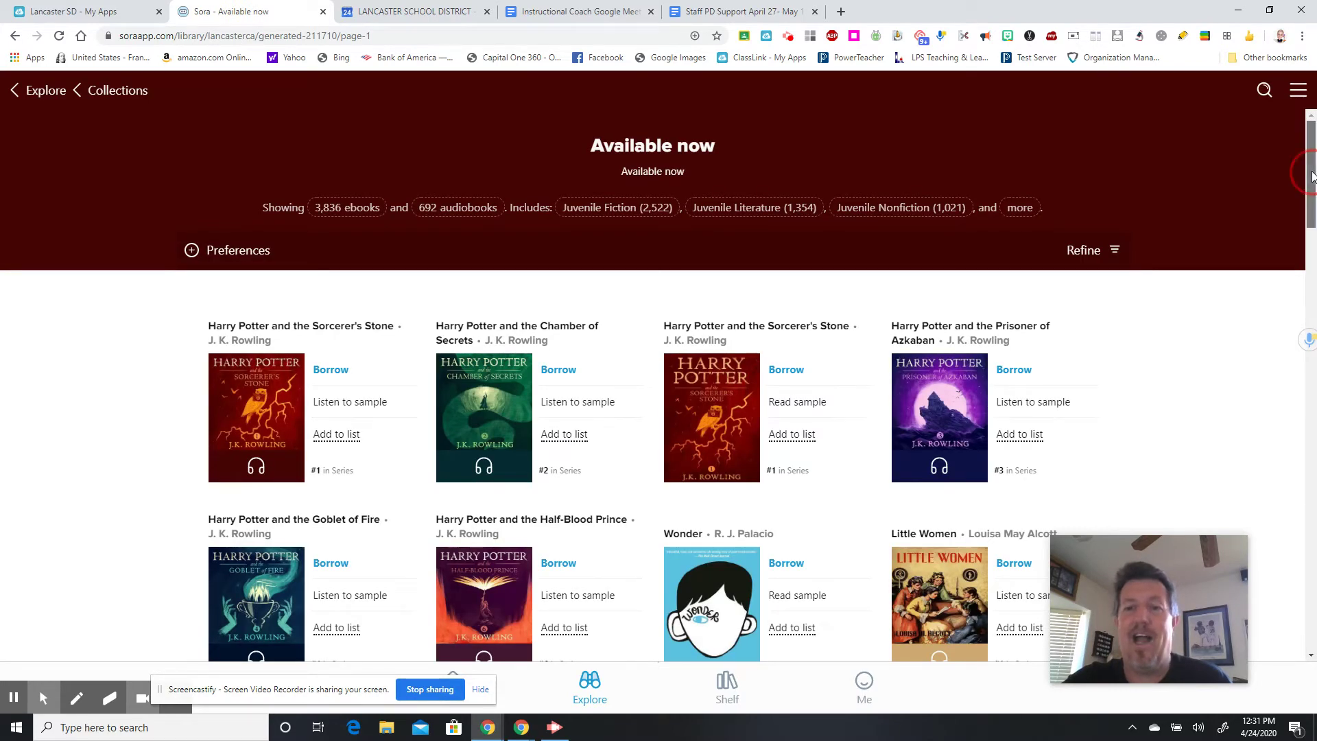
drag(1315, 192, 1314, 229)
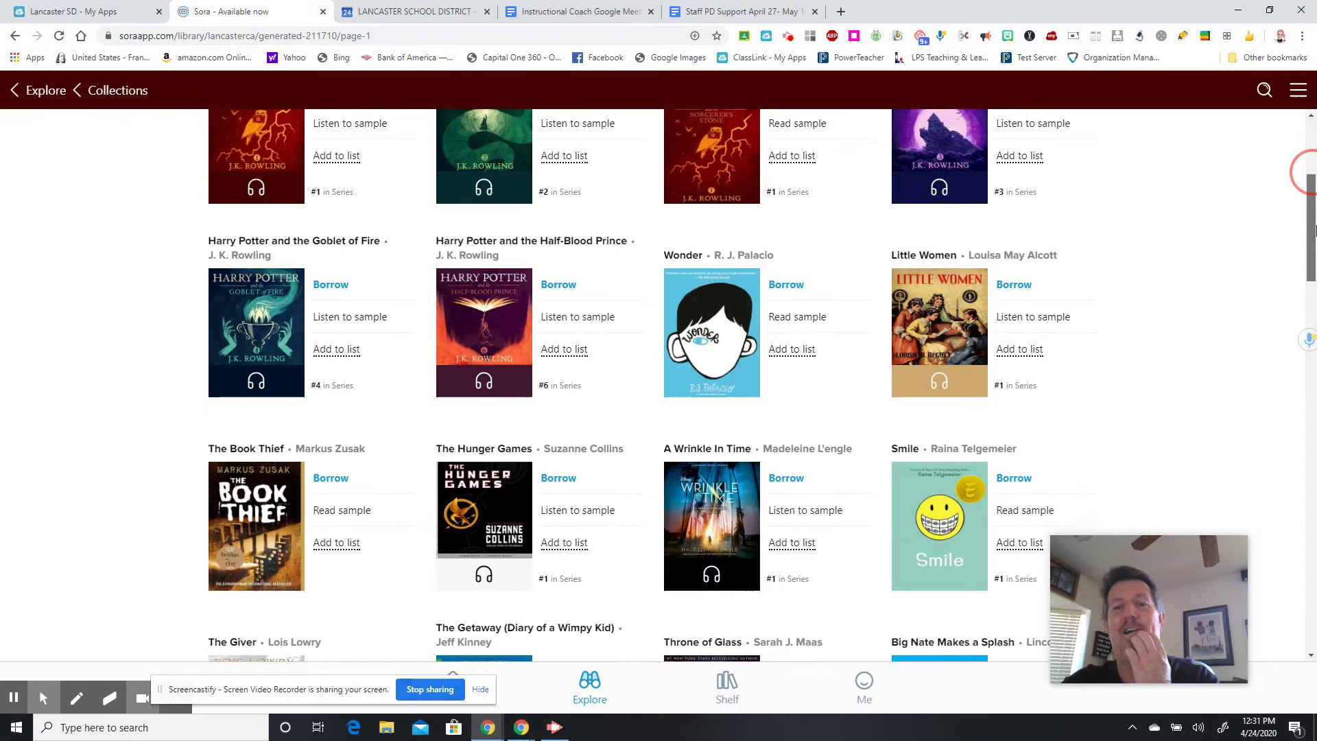
click(794, 285)
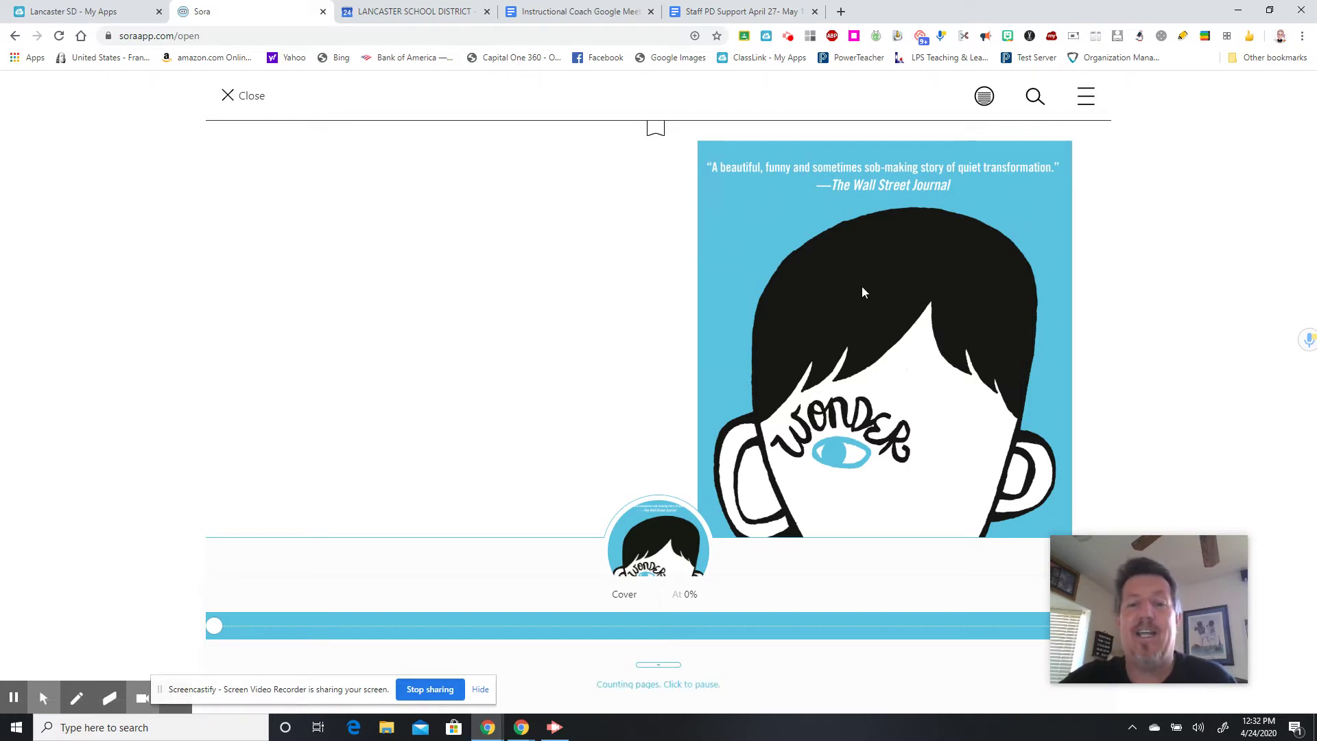
Step: Page through Wonder's front matter to the epigraph, then close the book
click(898, 295)
drag(796, 318, 630, 273)
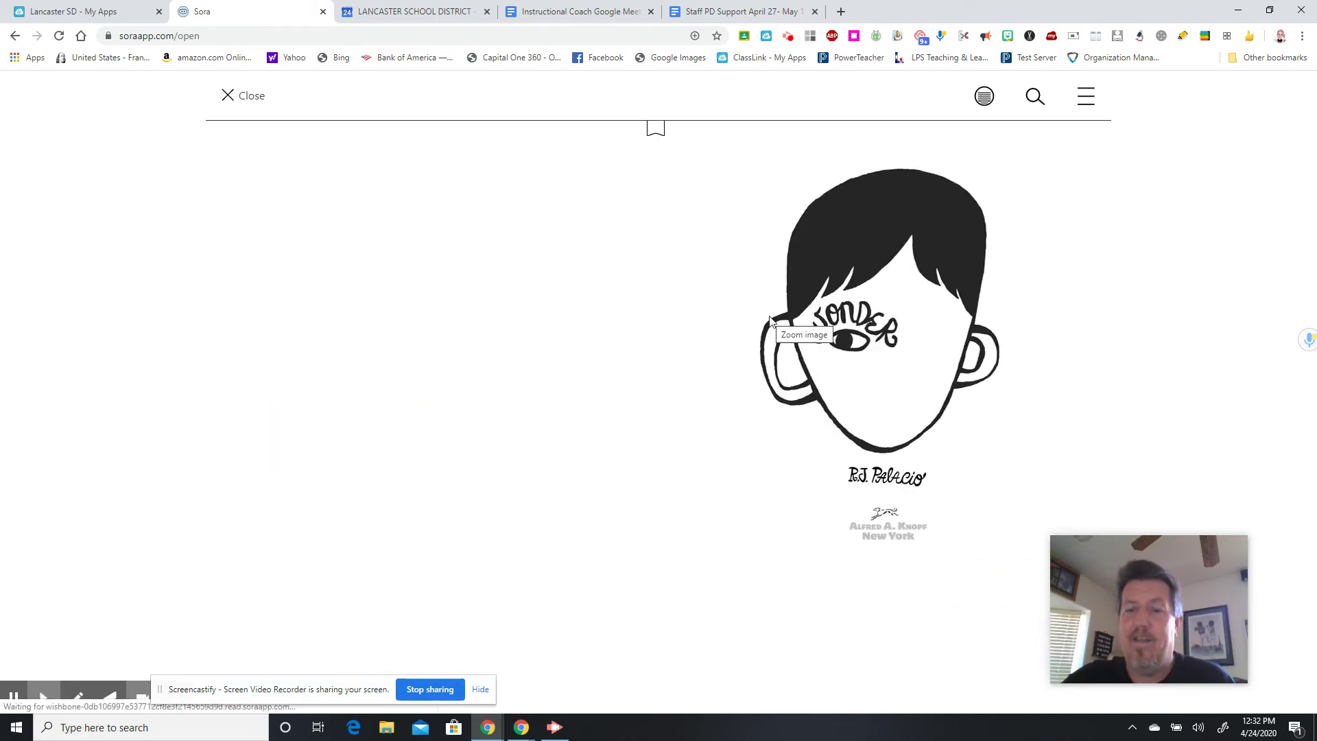
key(Right)
key(Right)
key(Right)
key(Right)
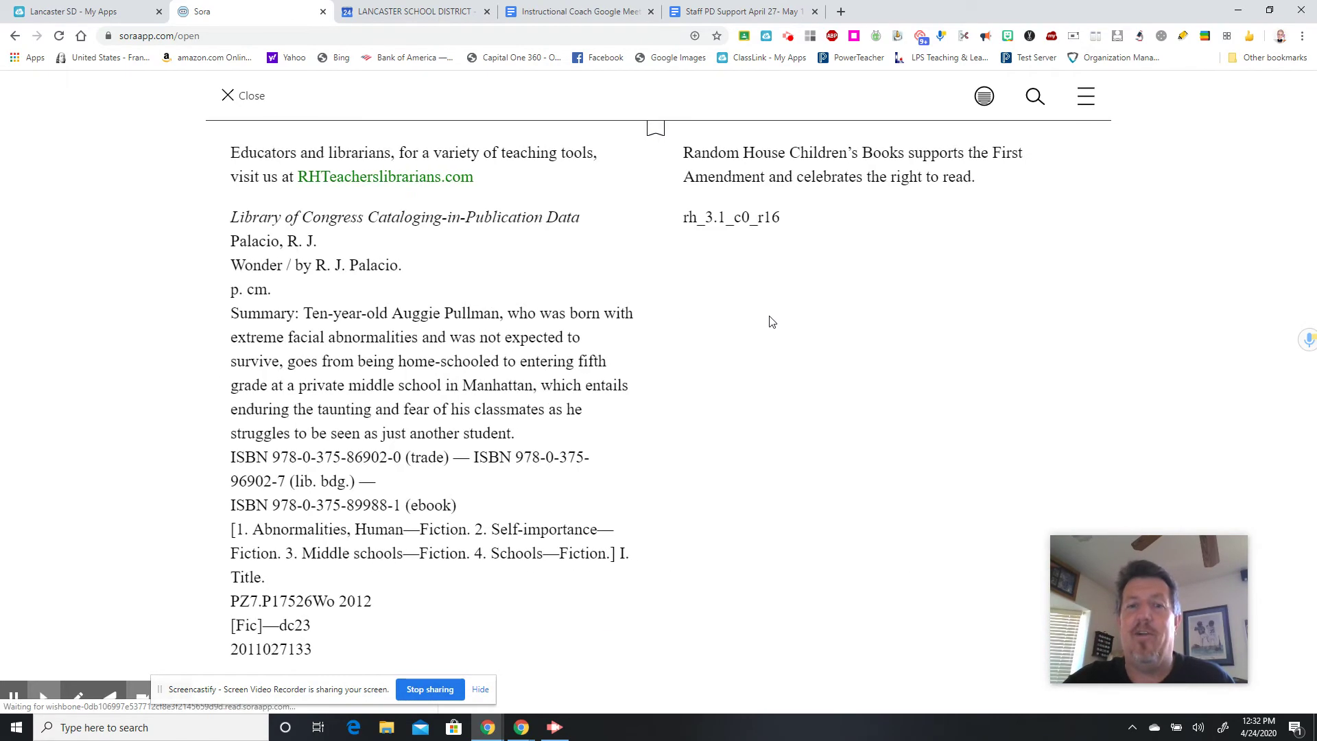
key(Right)
key(Right)
key(Right)
key(Right)
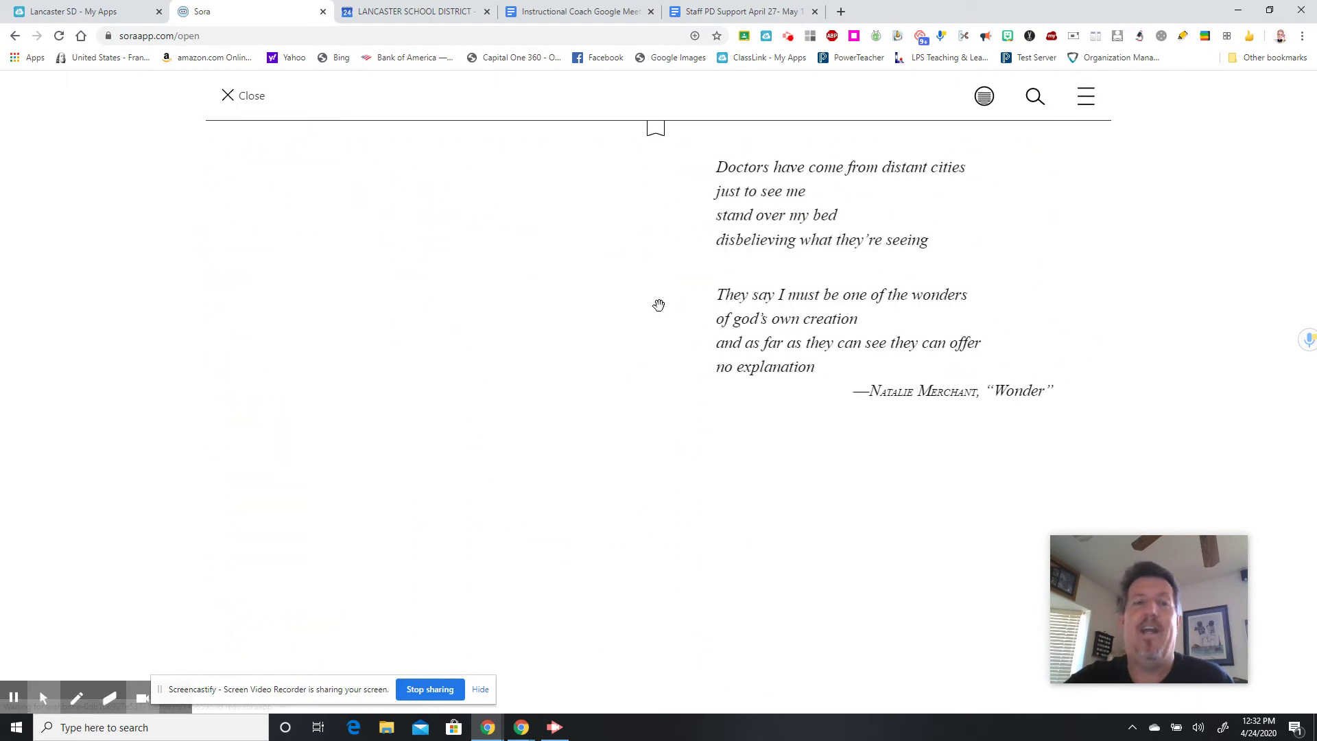
click(229, 96)
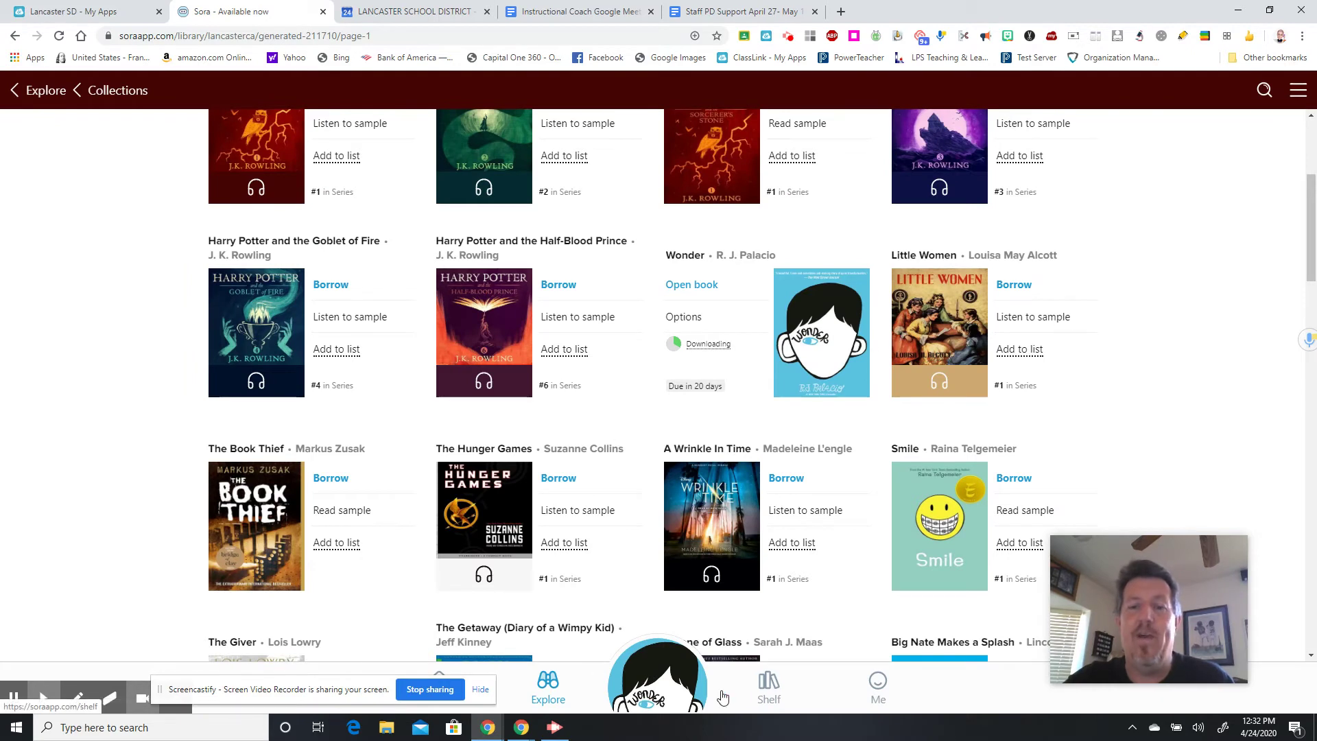
Step: Dismiss the download tip on the Shelf and check Wonder's loan details: 3.4 MB, due in 20 days
click(767, 690)
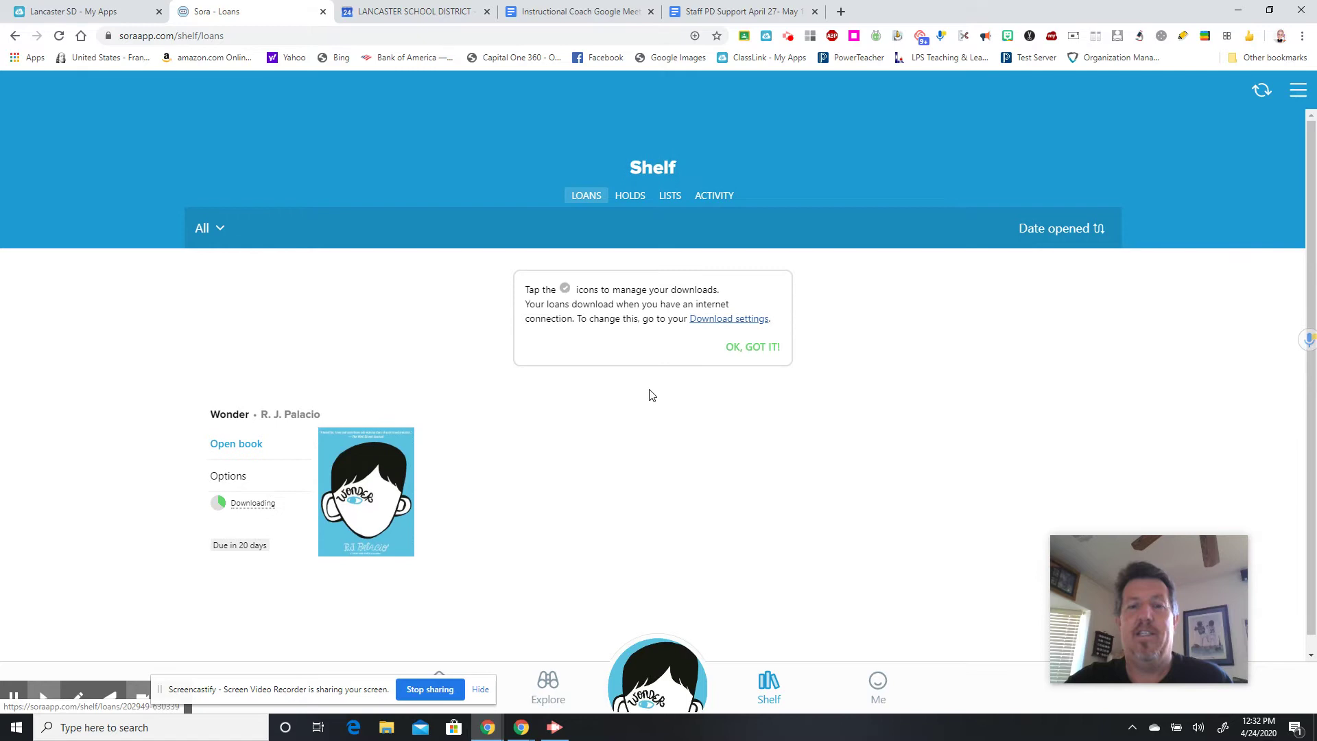
click(776, 348)
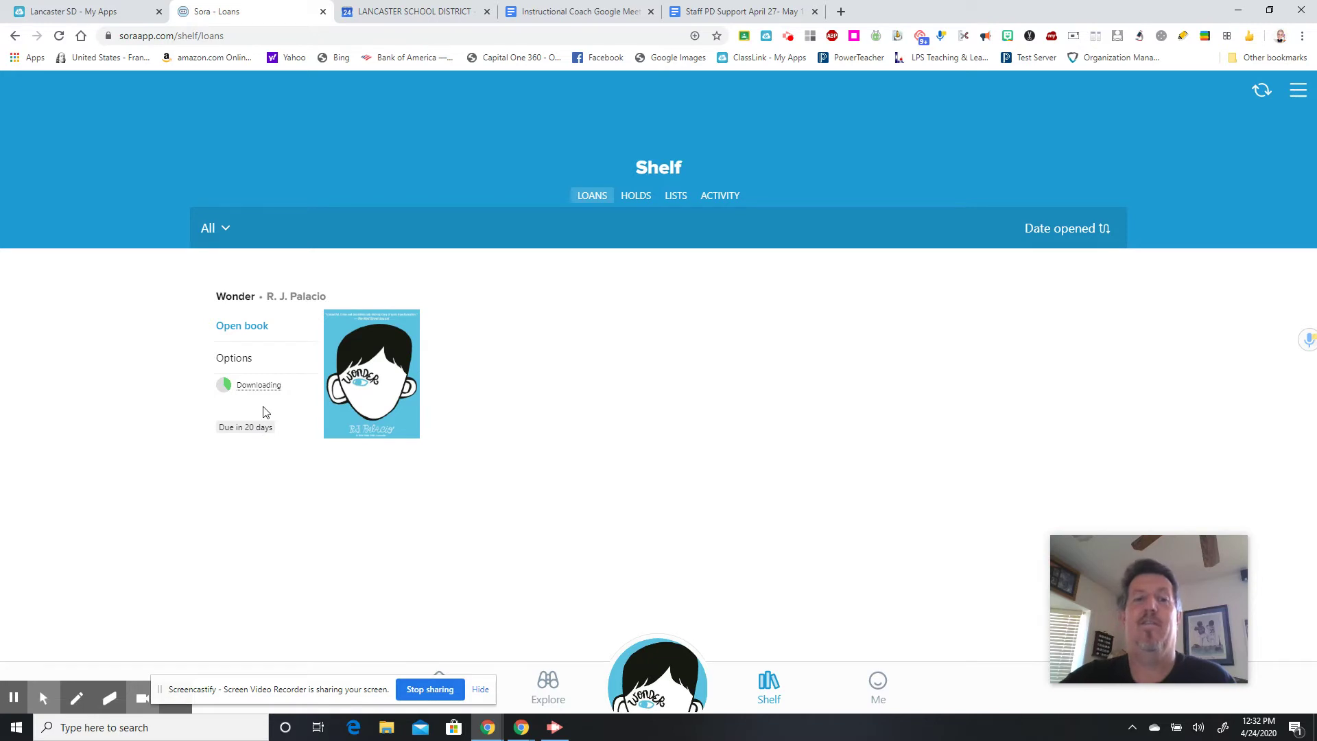
click(231, 359)
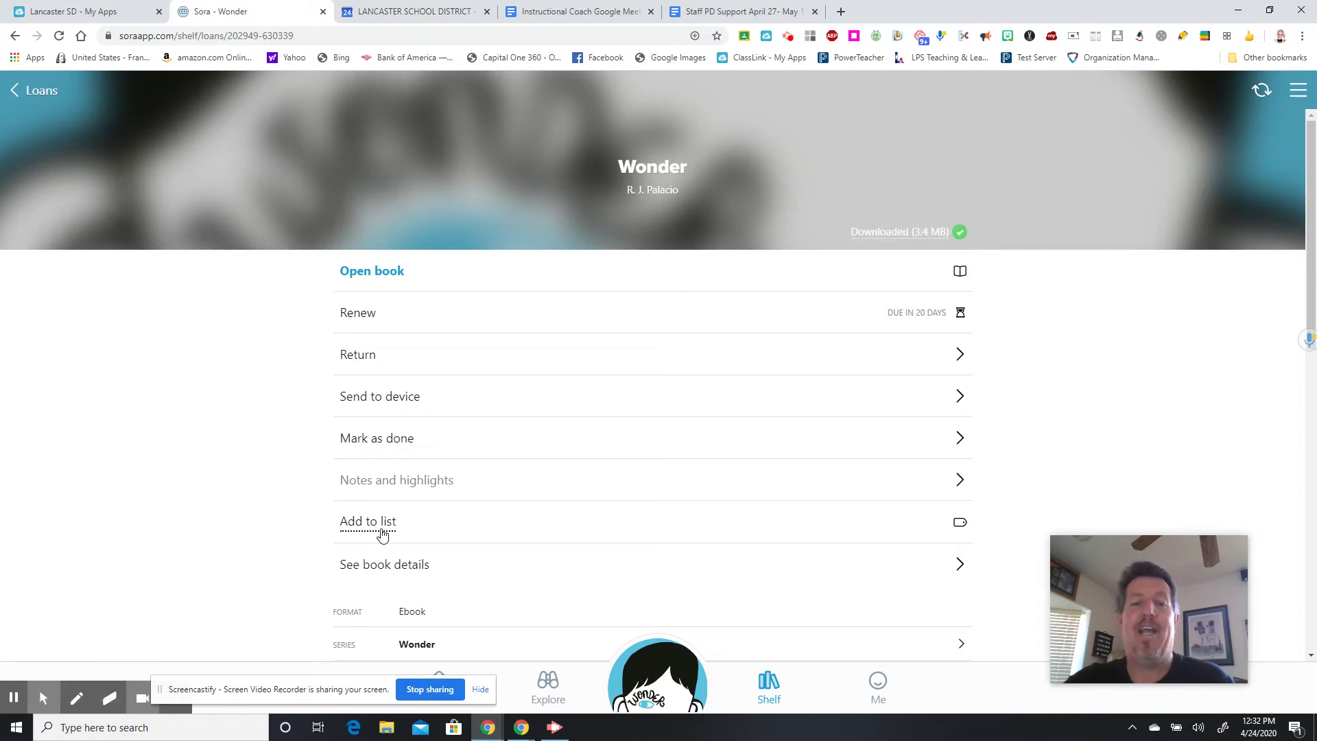
click(15, 88)
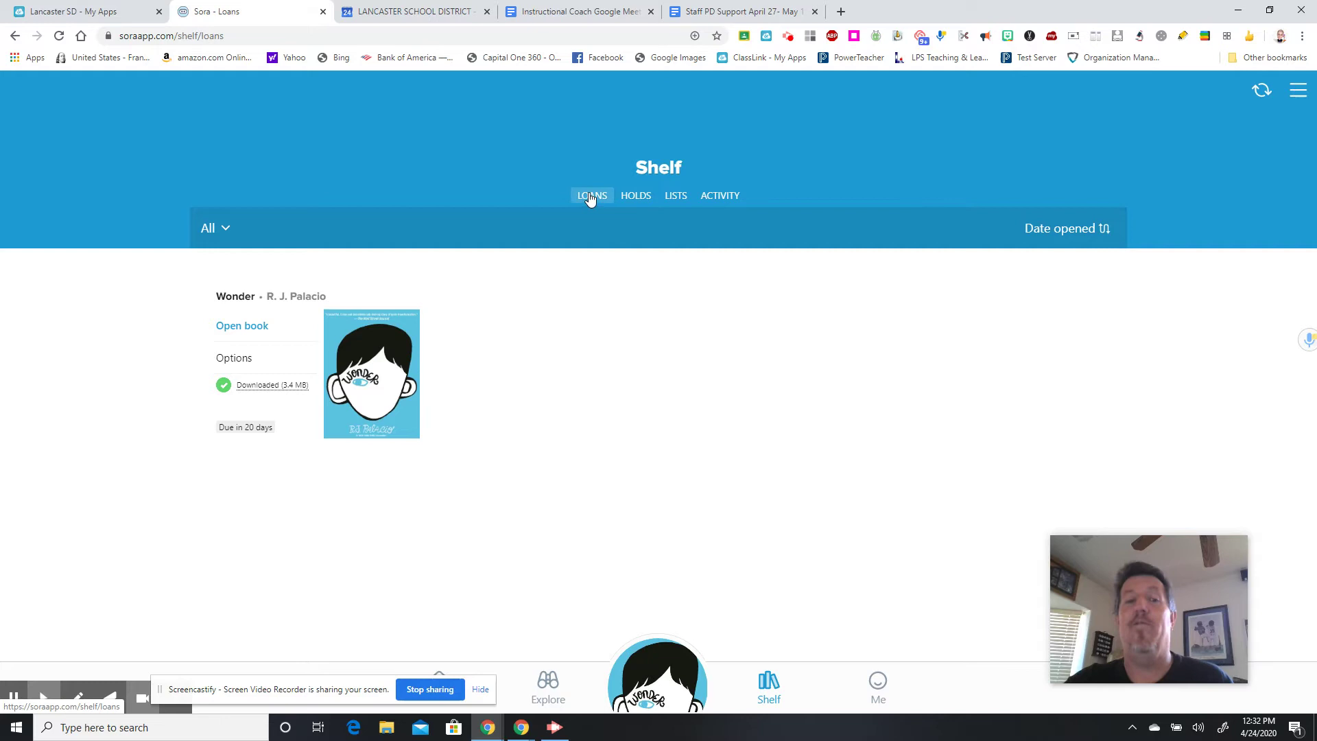
Step: Cancel the hold on Inside the World of Roblox from the Holds list
click(635, 199)
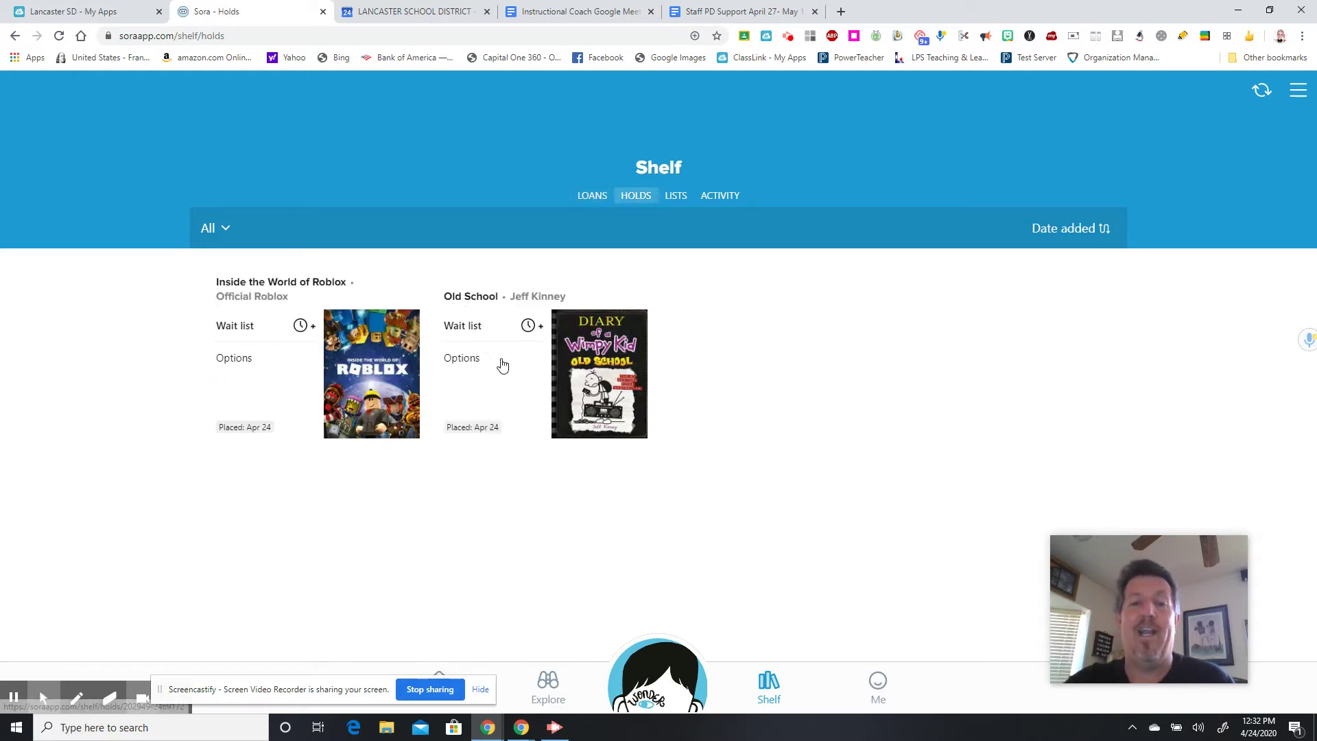
click(236, 360)
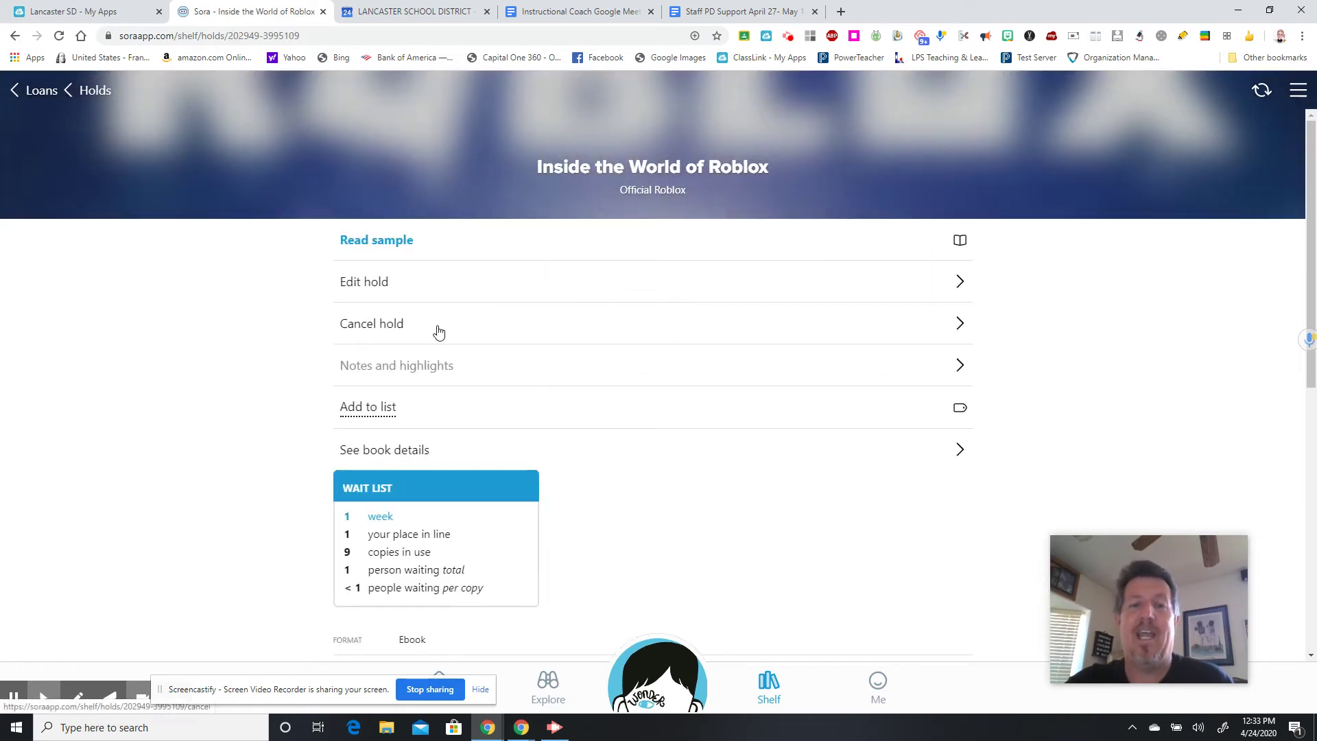
click(392, 324)
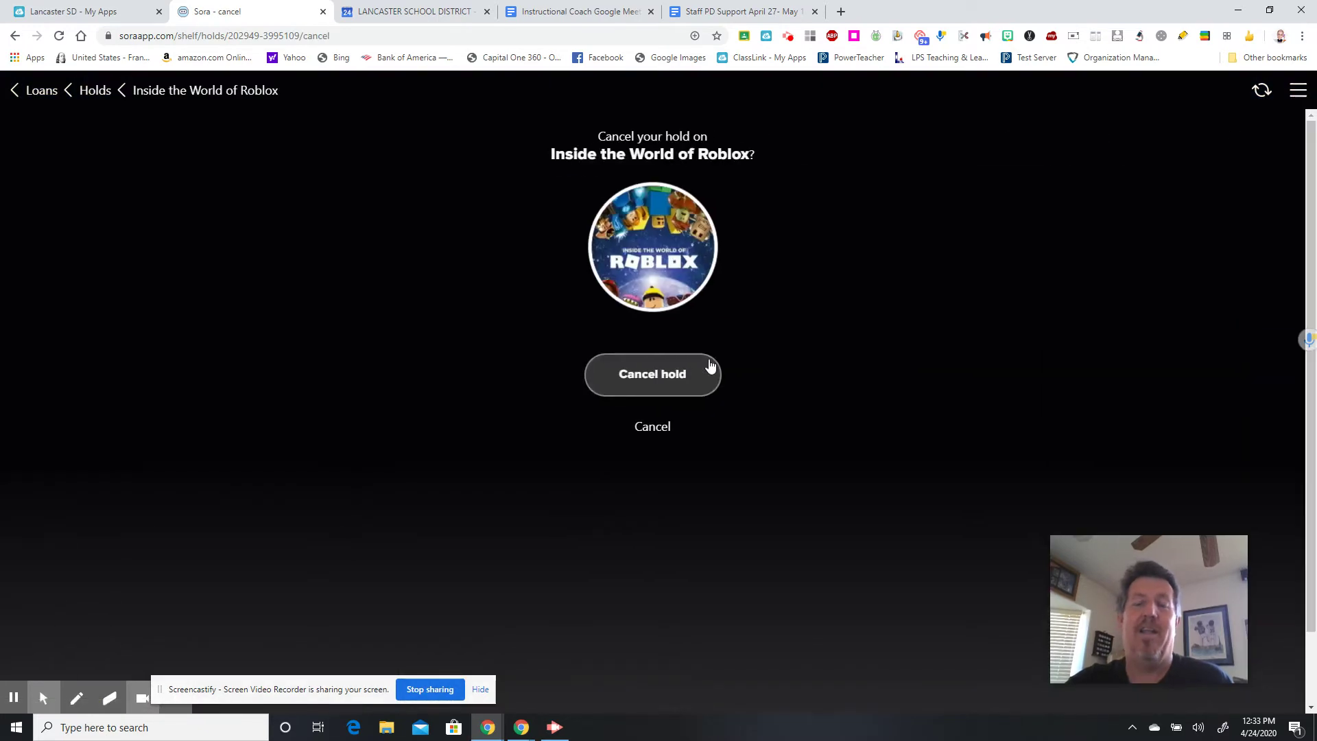
click(683, 366)
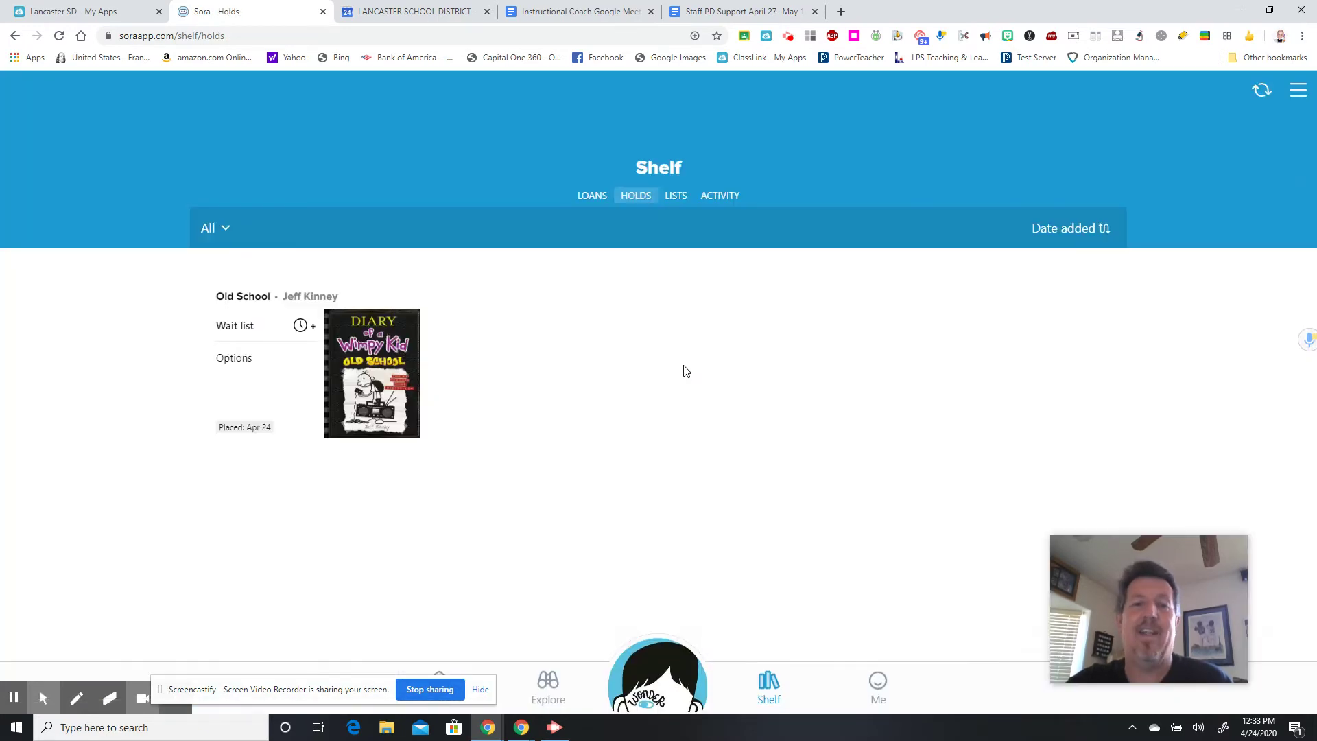
Step: Cancel the Old School hold and return to the Loans list
click(237, 359)
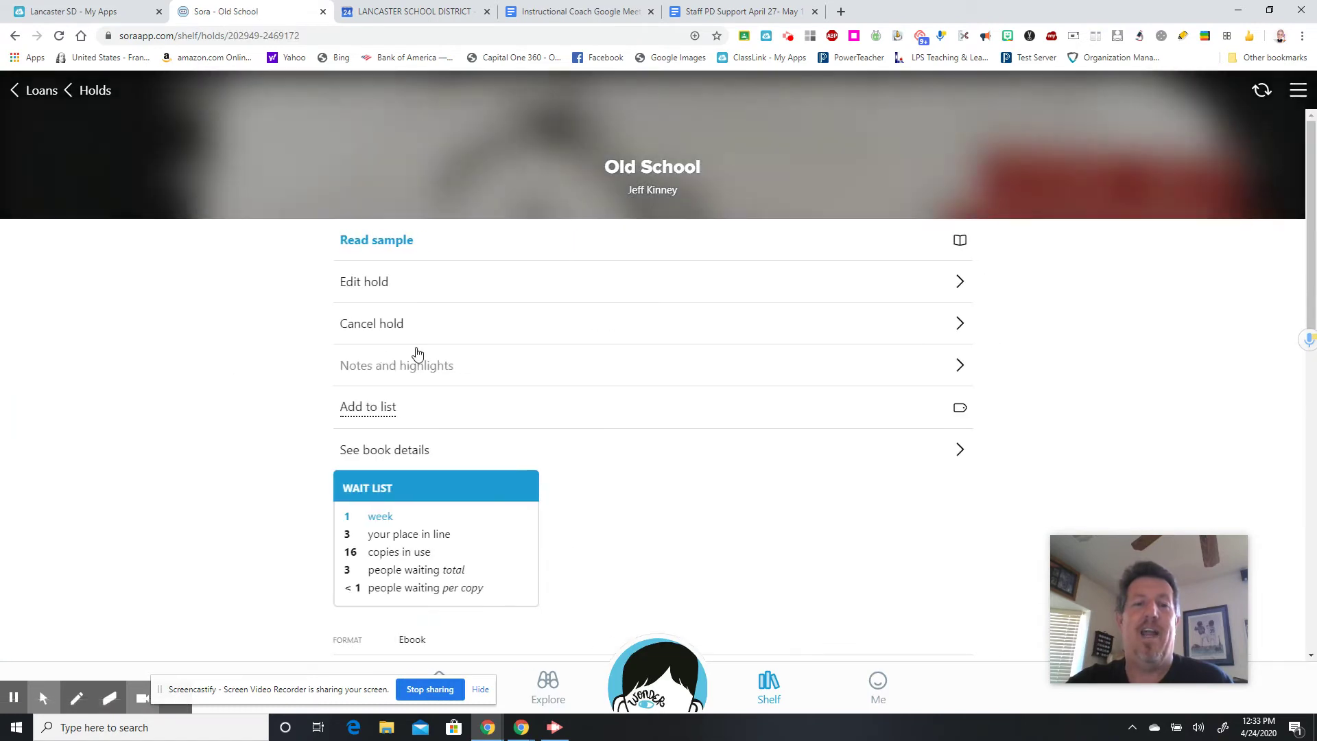
click(400, 324)
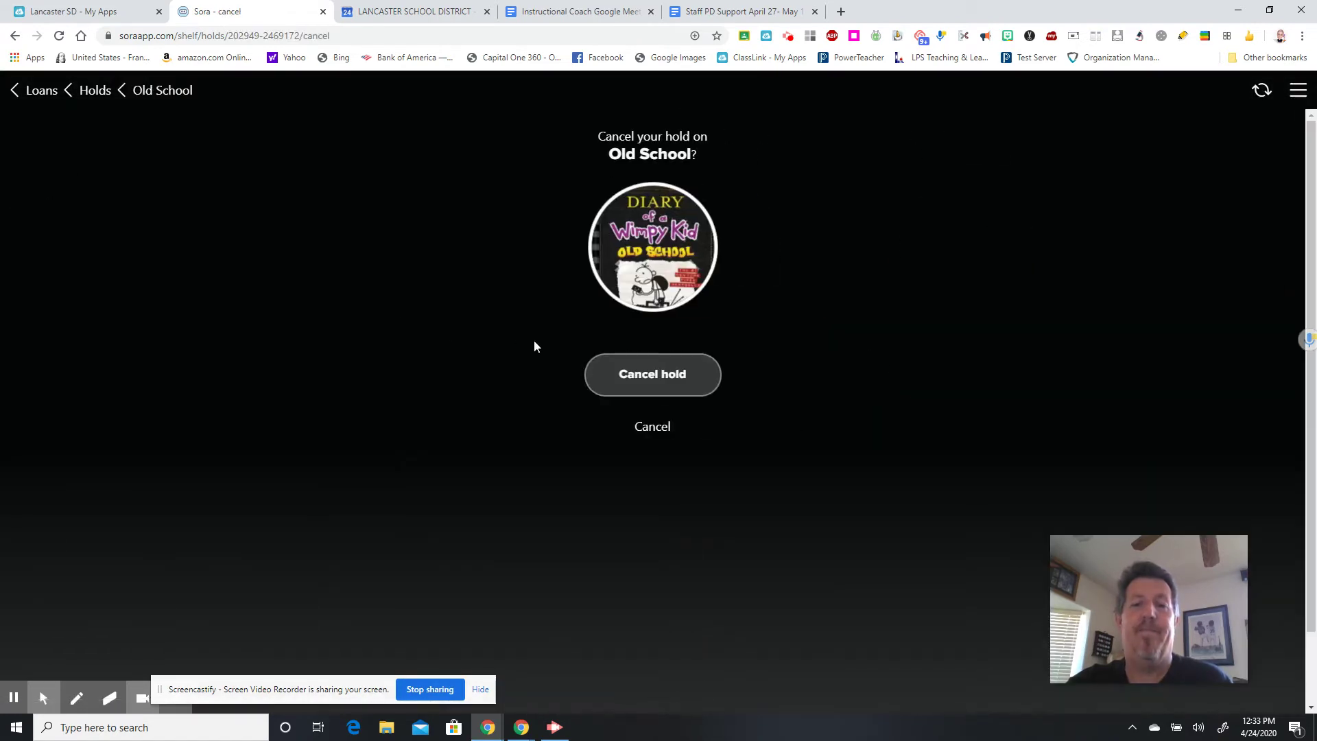
click(617, 374)
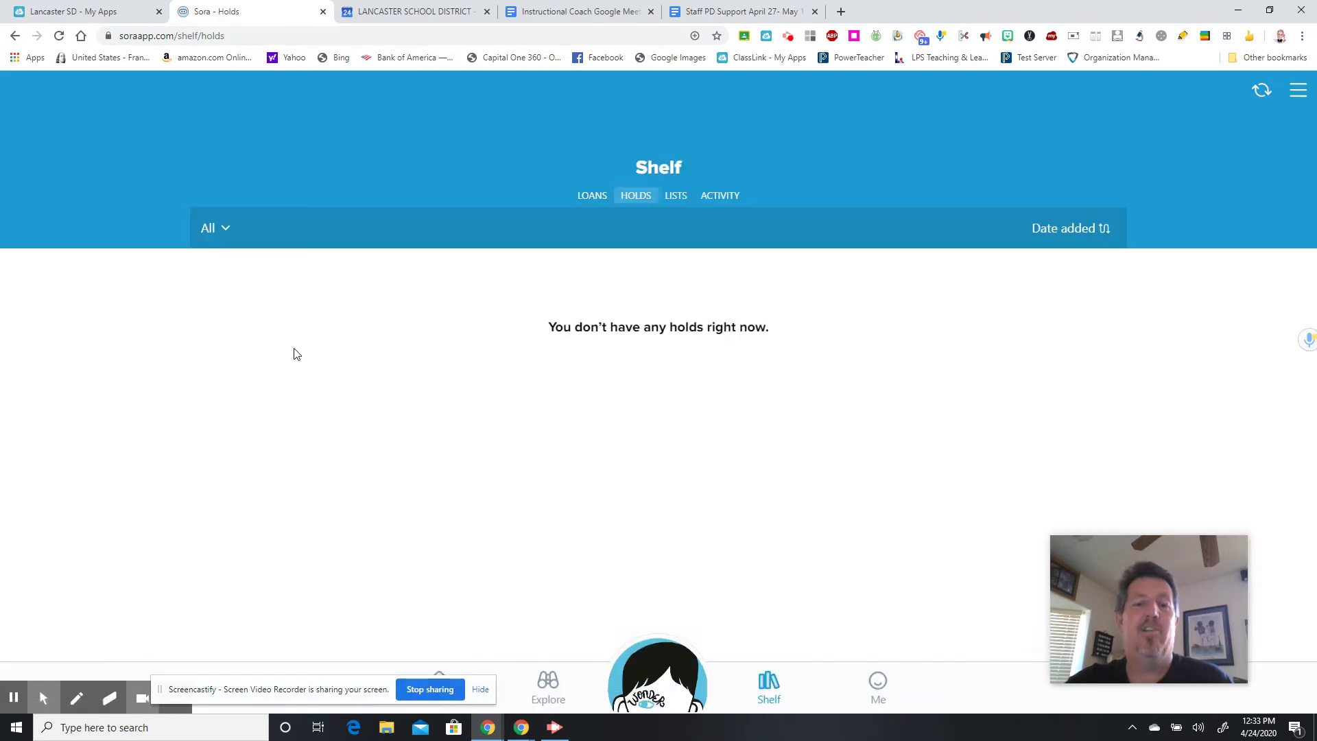
click(768, 686)
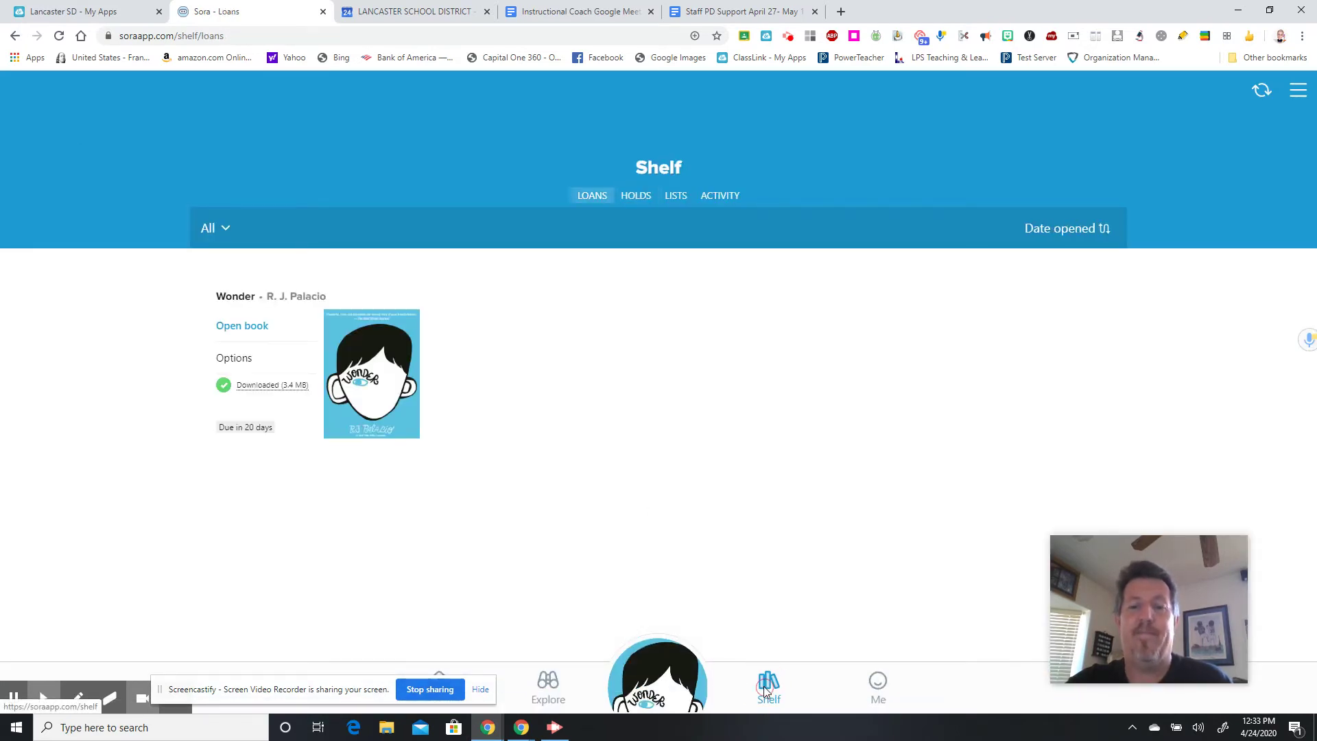
Step: Reopen Wonder, page forward several spreads, and switch to single column and back
click(241, 325)
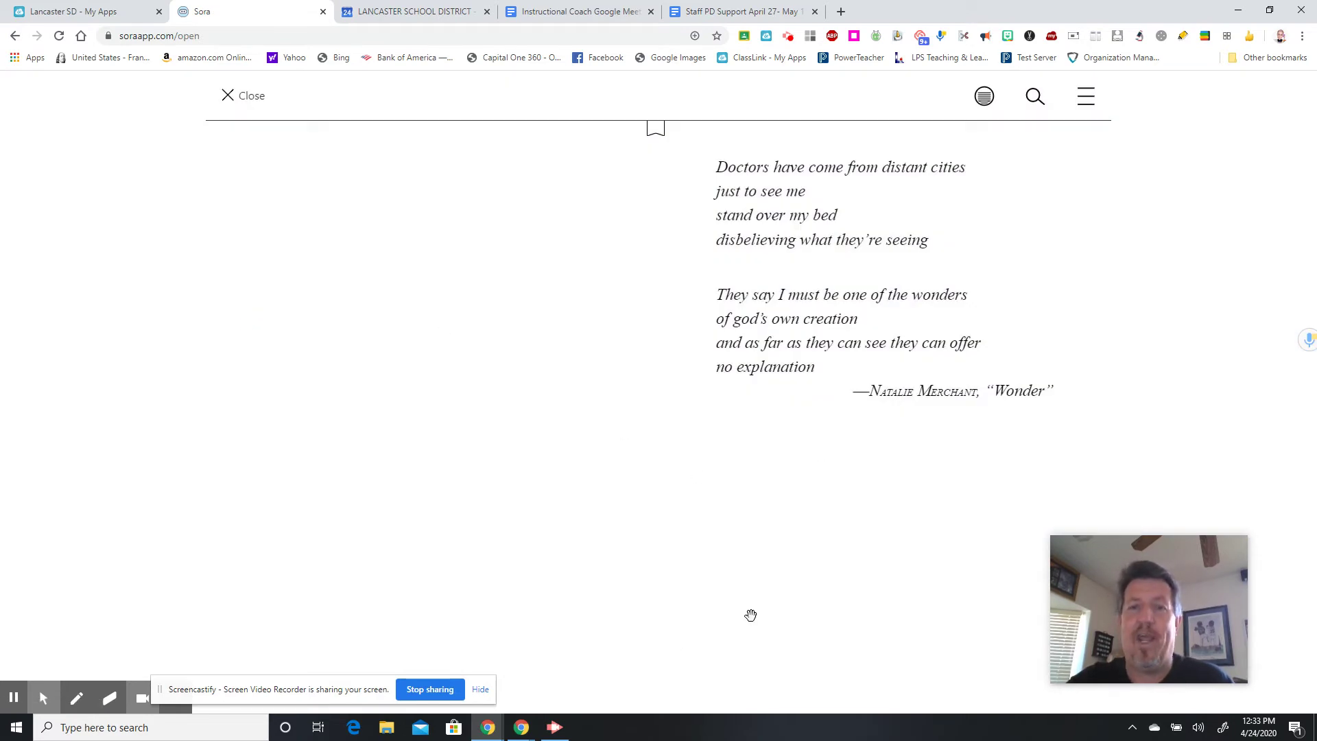
right_click(871, 523)
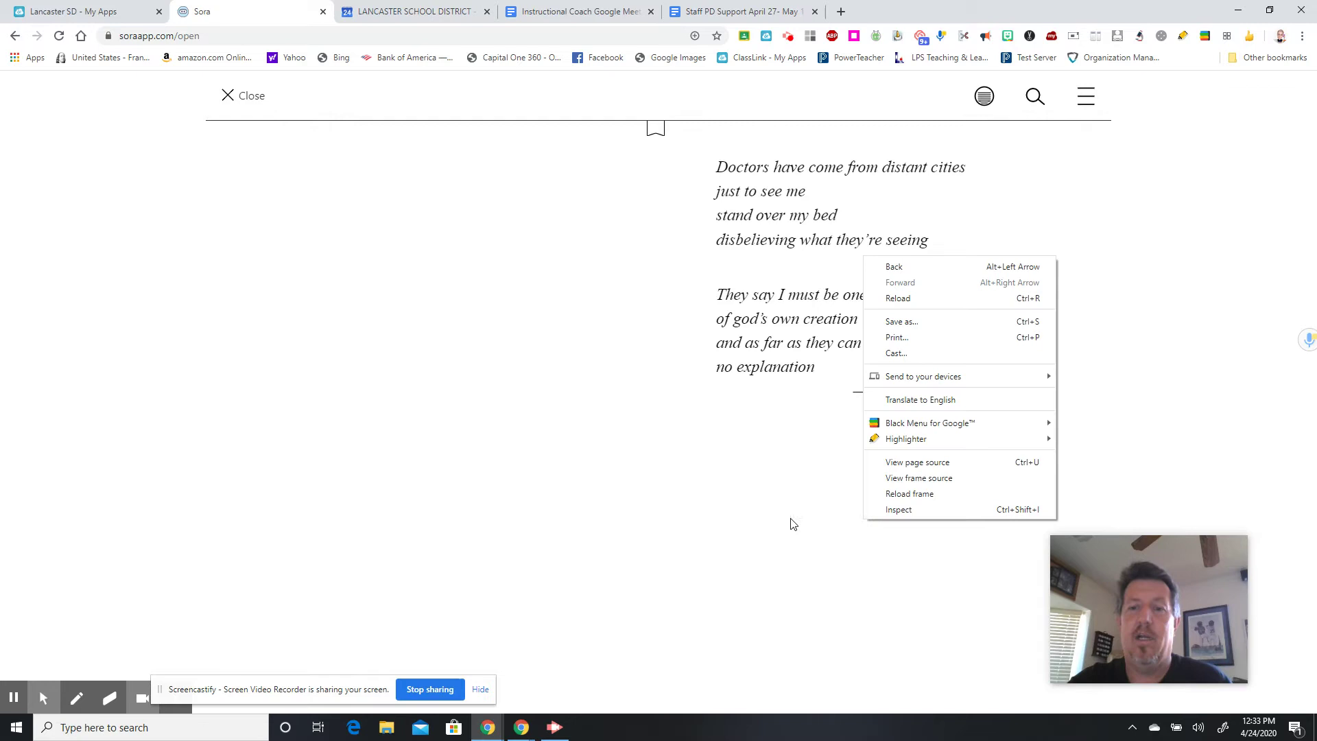
click(769, 522)
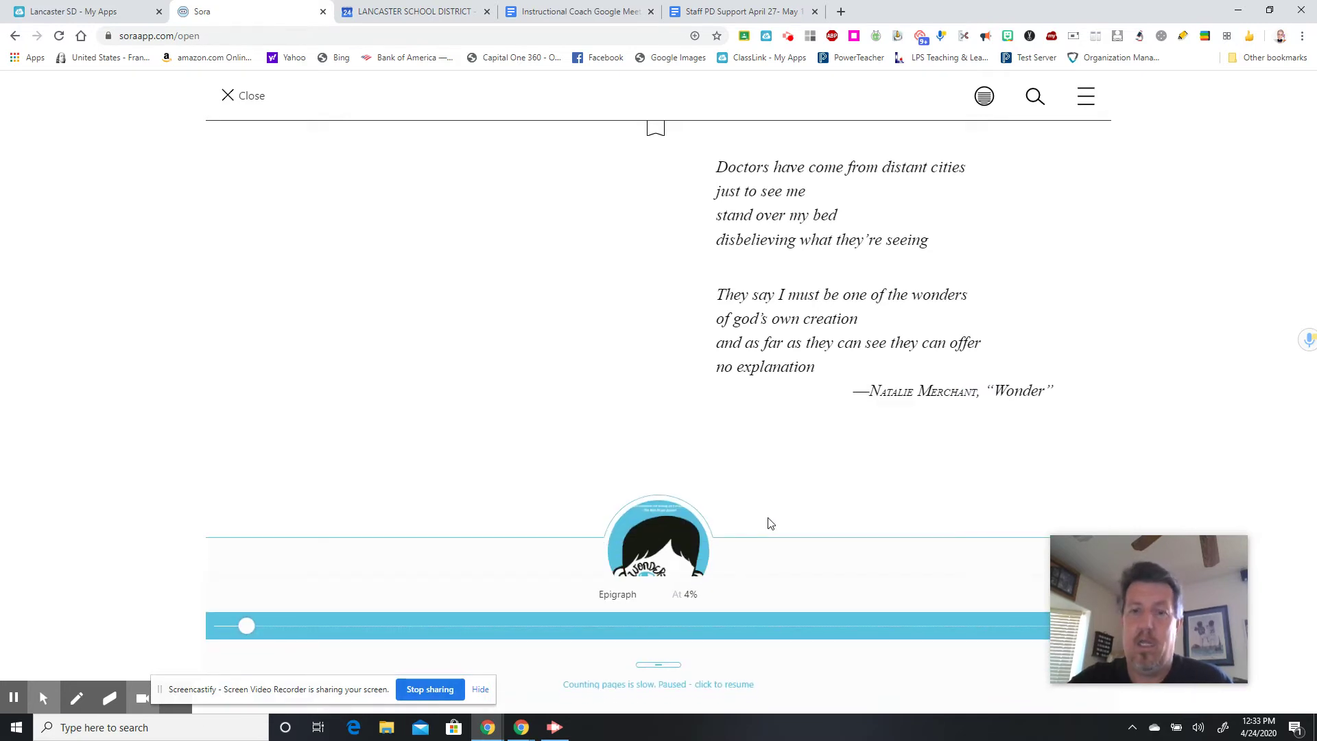
click(770, 541)
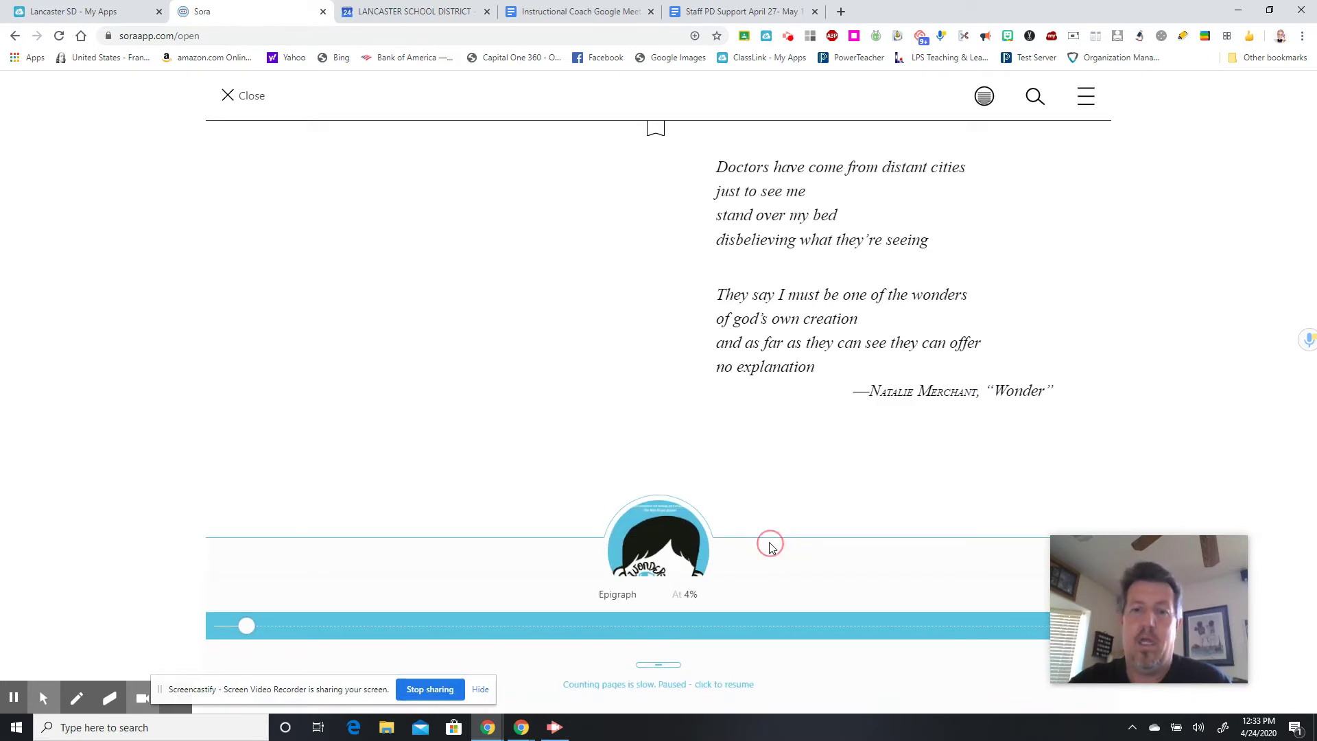
click(780, 505)
click(781, 506)
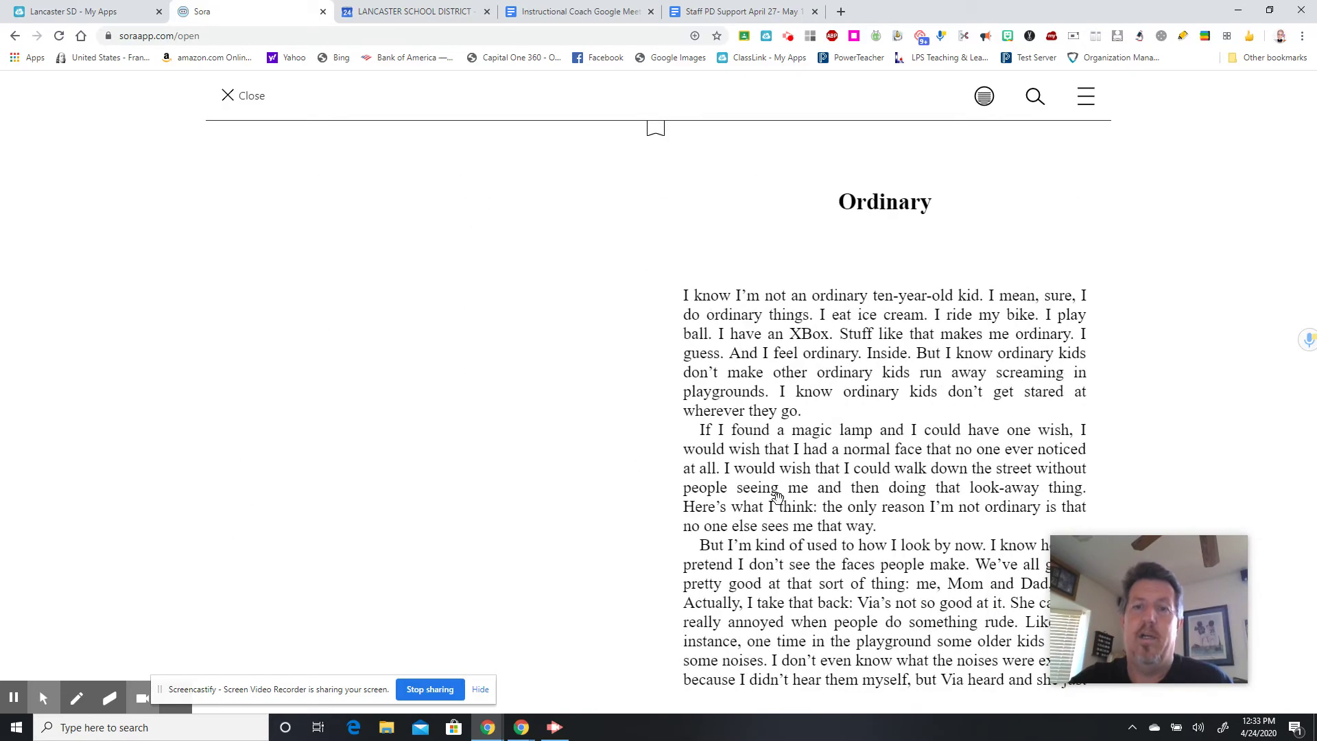
click(778, 499)
click(777, 496)
click(778, 497)
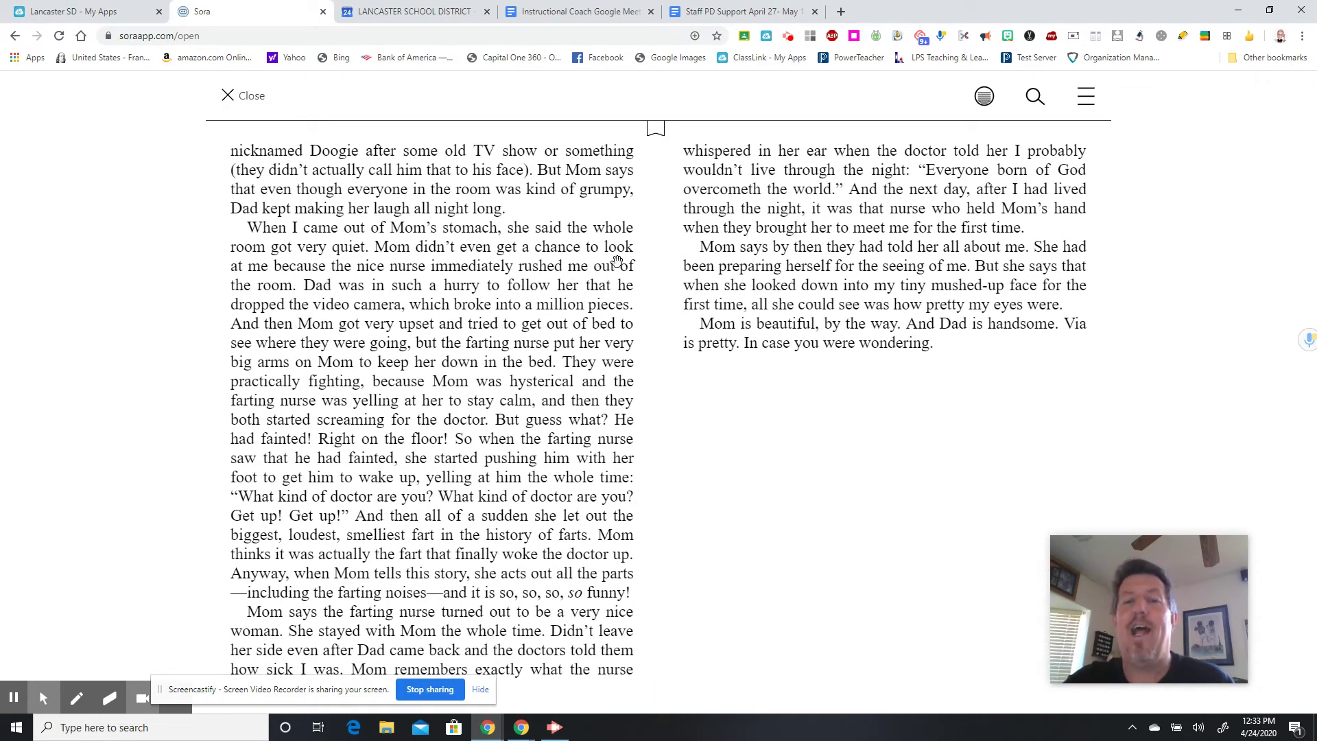
click(986, 104)
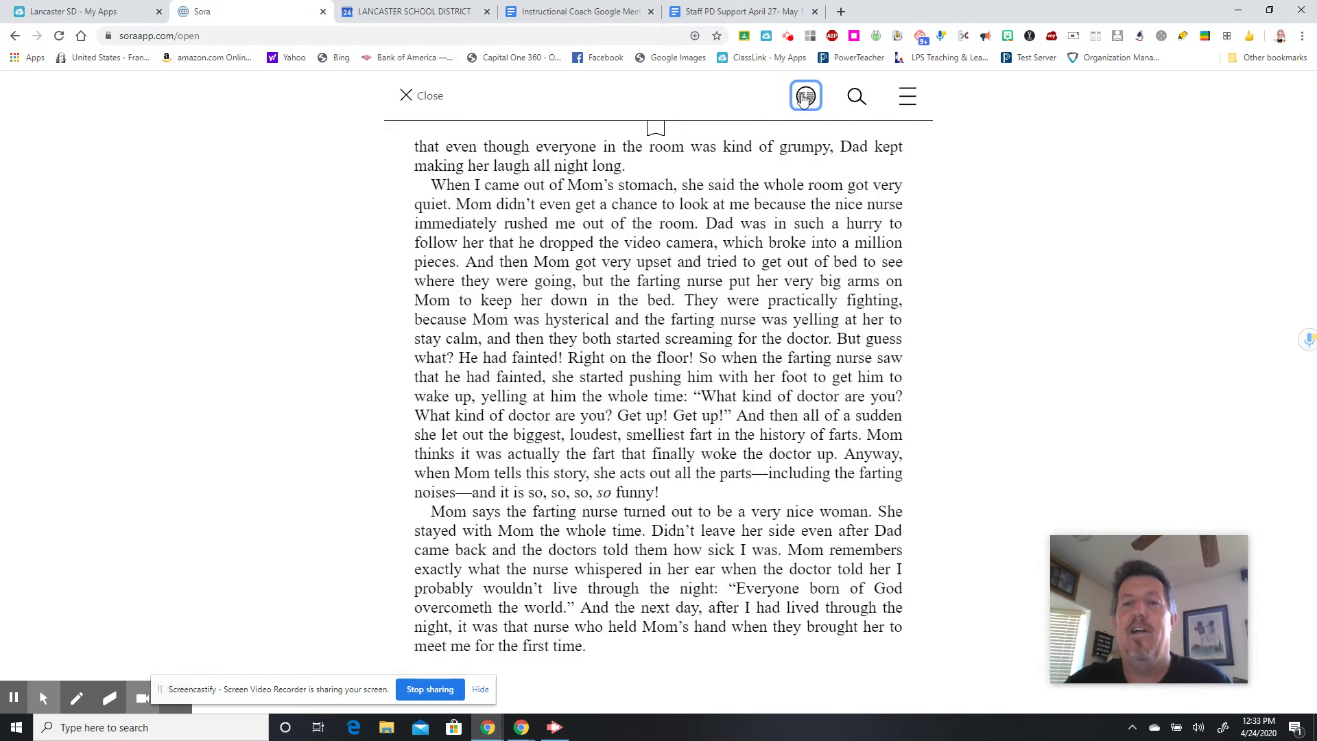
click(803, 95)
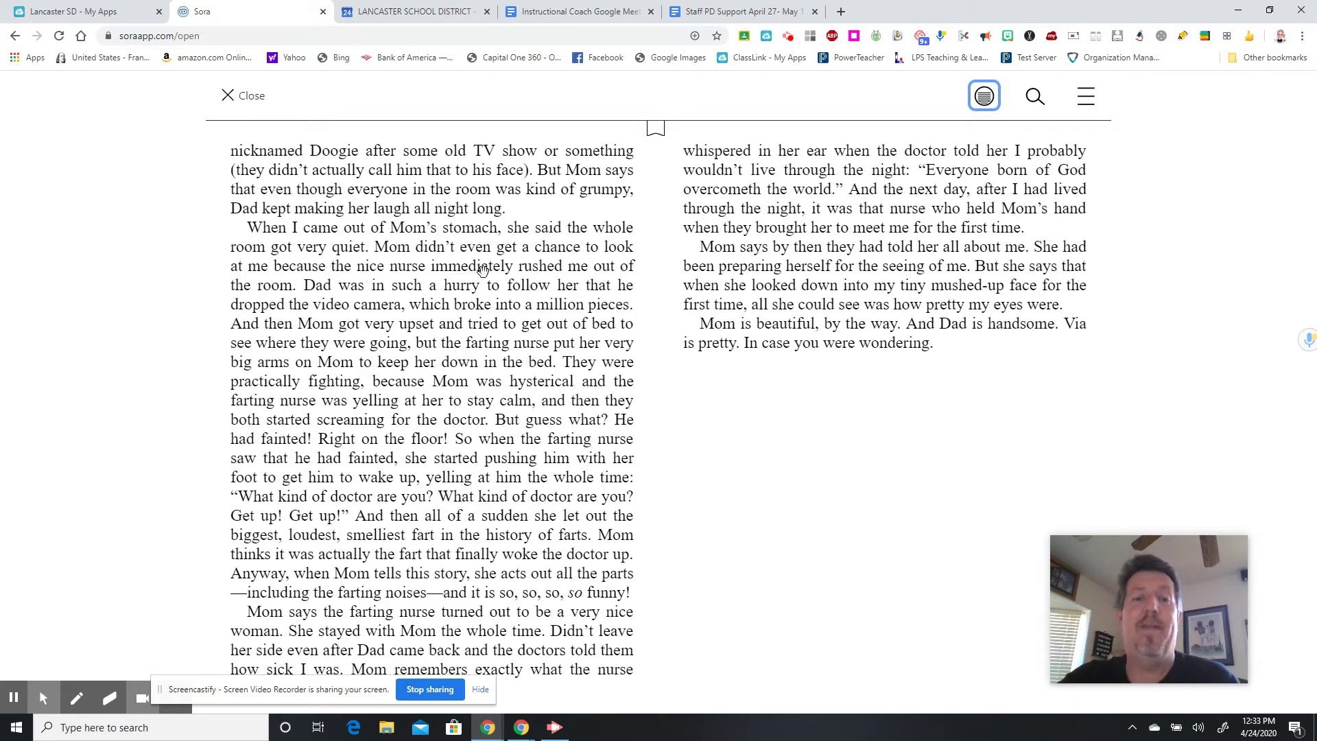
double_click(482, 269)
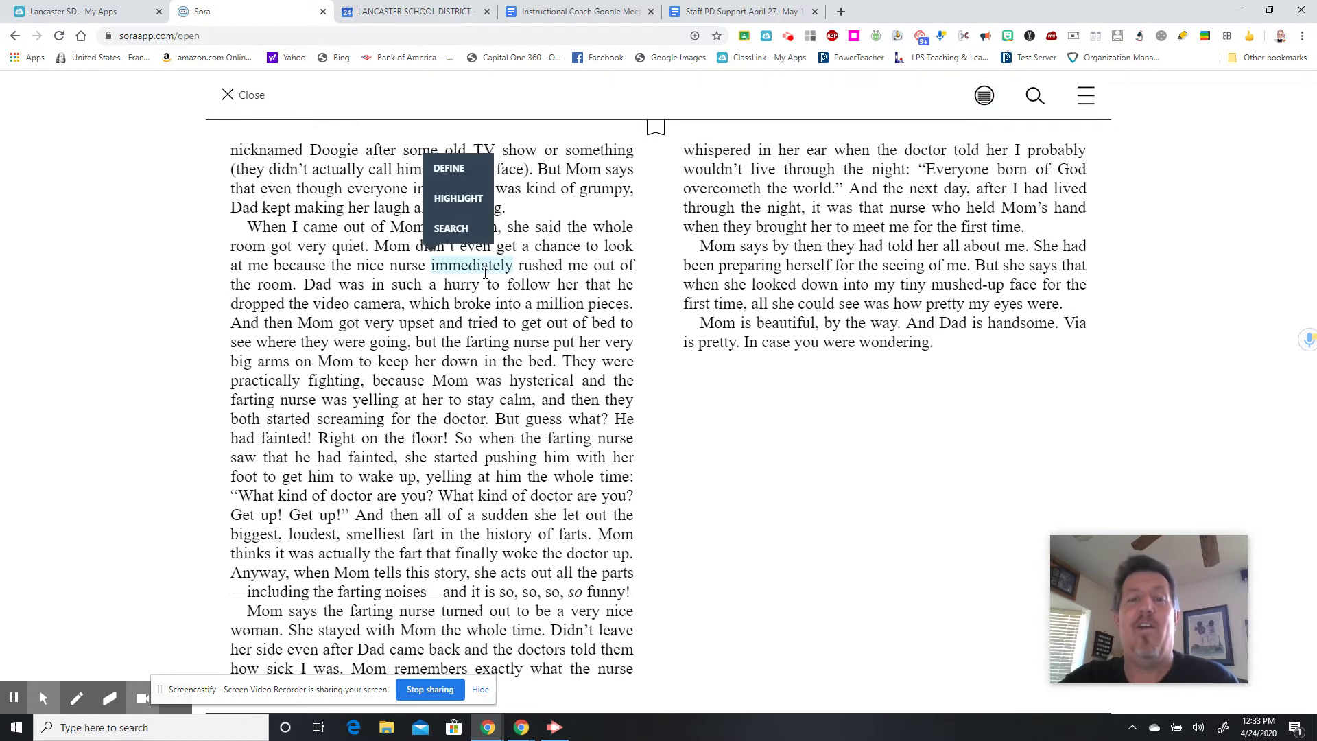
click(456, 174)
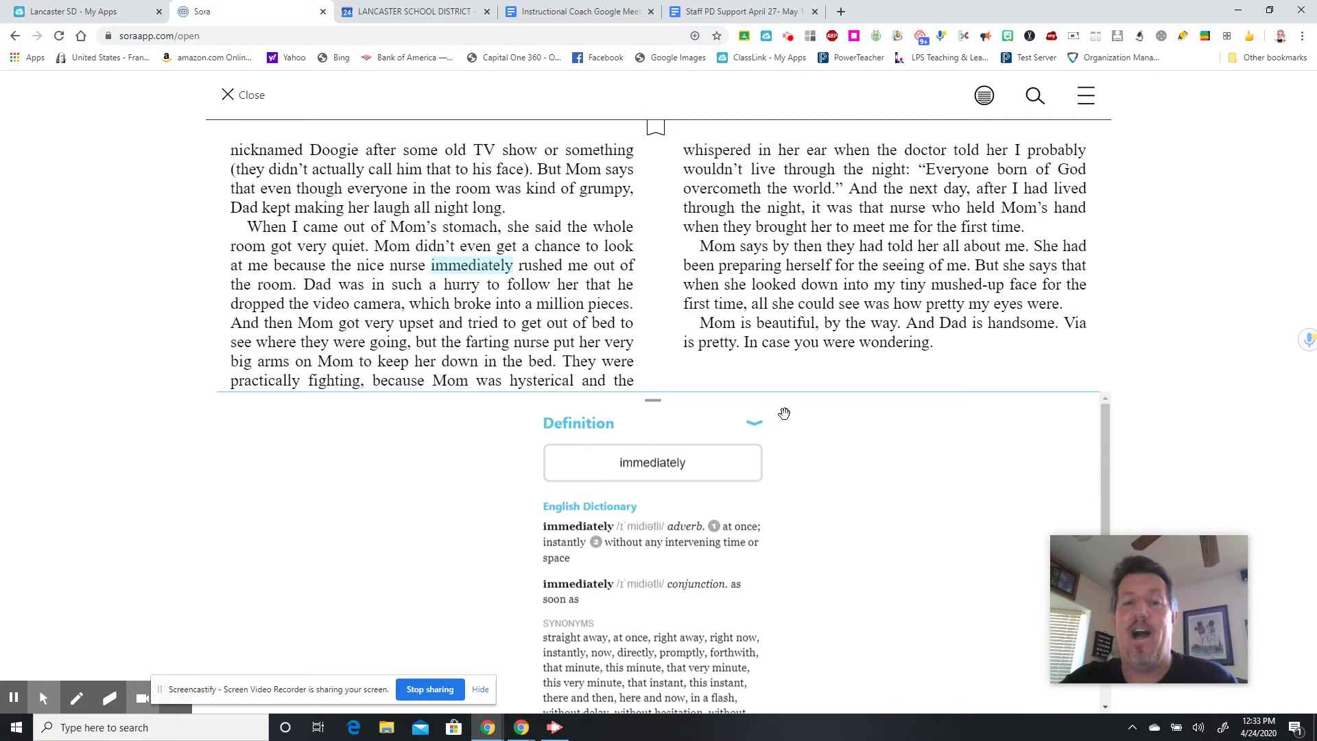
click(1105, 454)
scroll(1105, 454, down, 3)
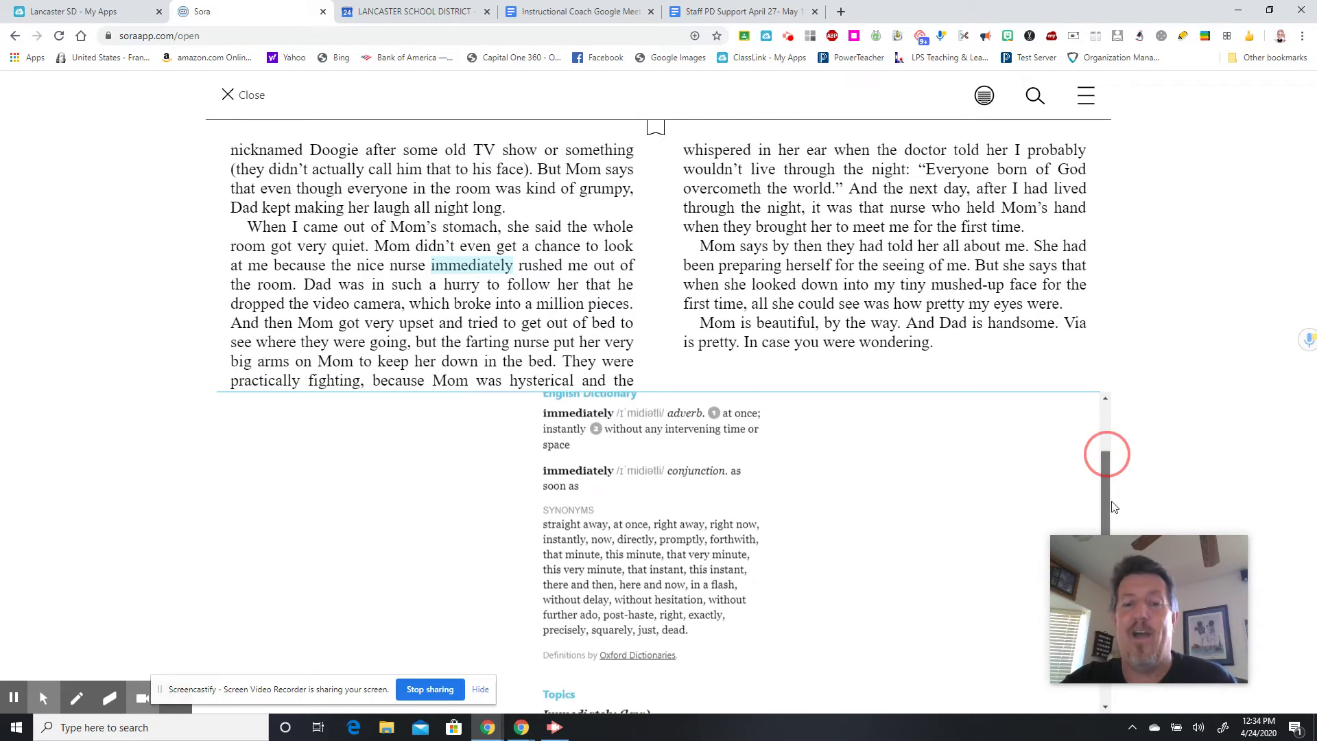
scroll(1105, 451, up, 3)
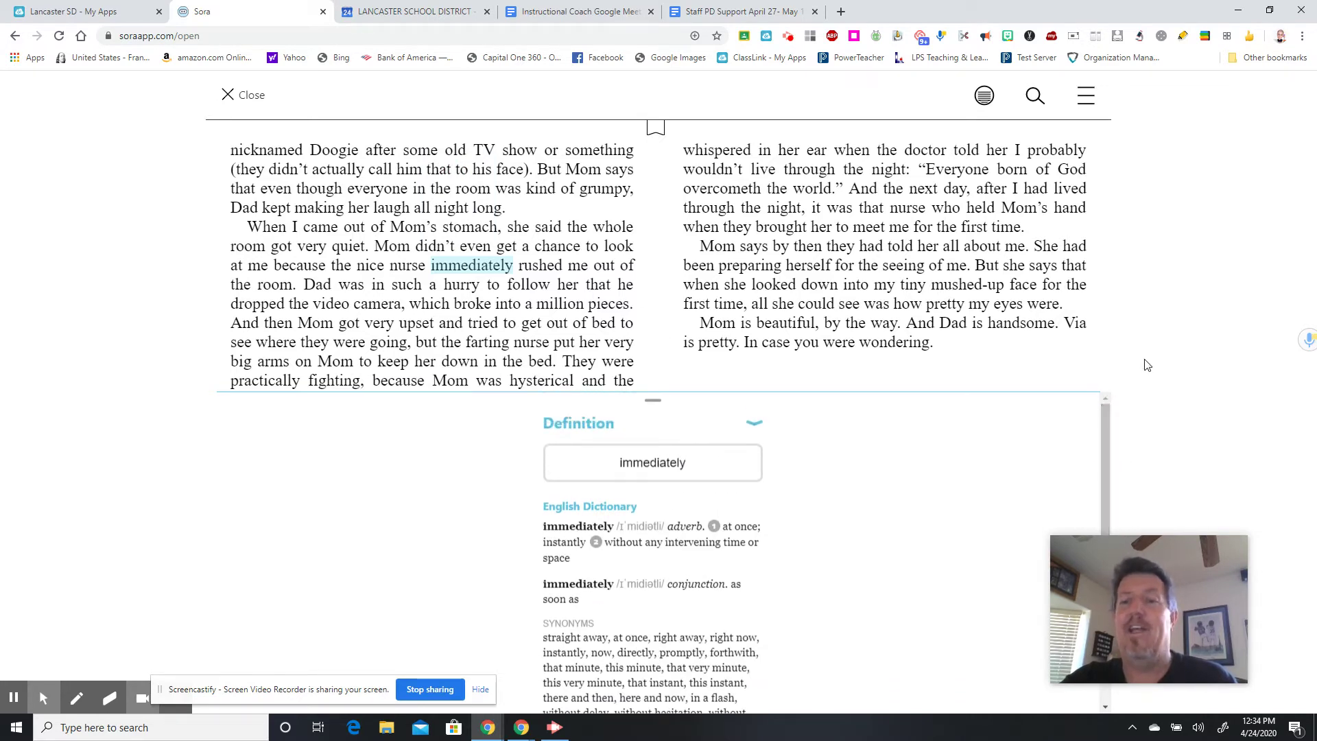
click(1034, 347)
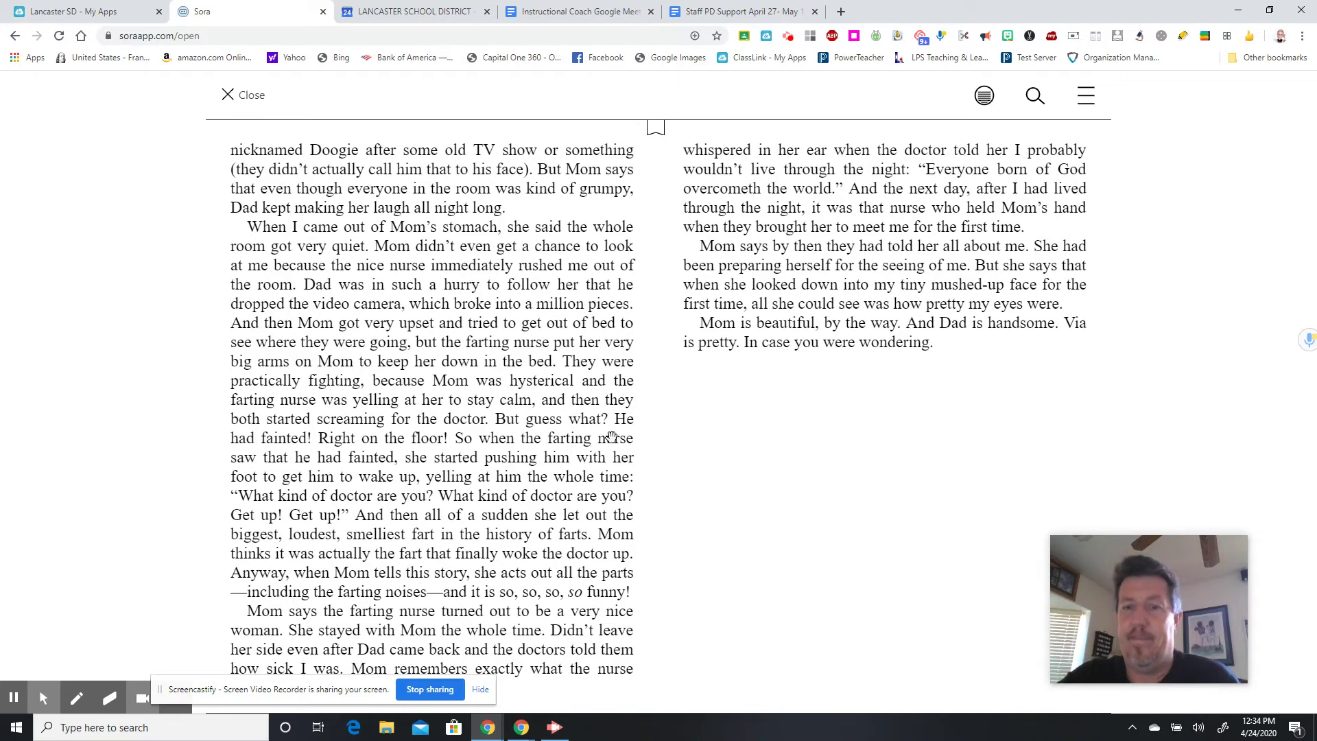
Step: Turn forward two spreads to where Mom suggests Beecher Prep
key(Right)
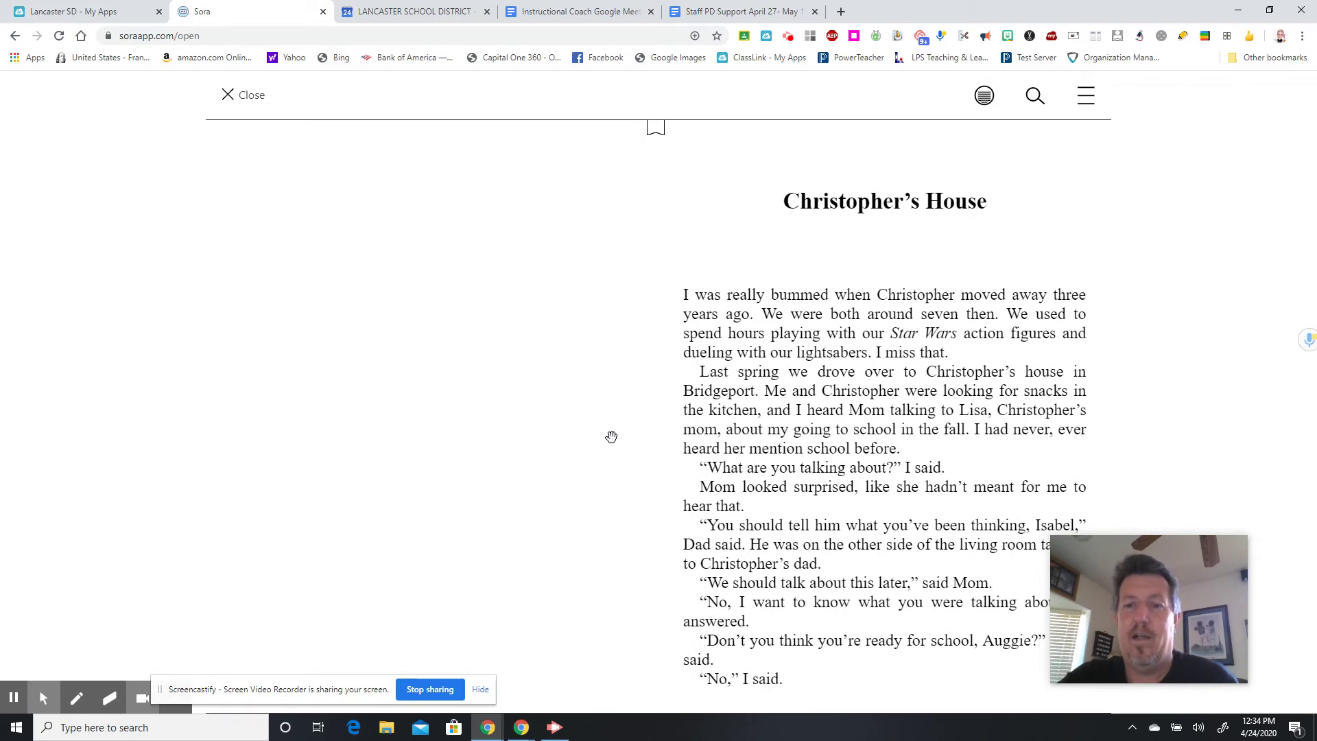
key(Right)
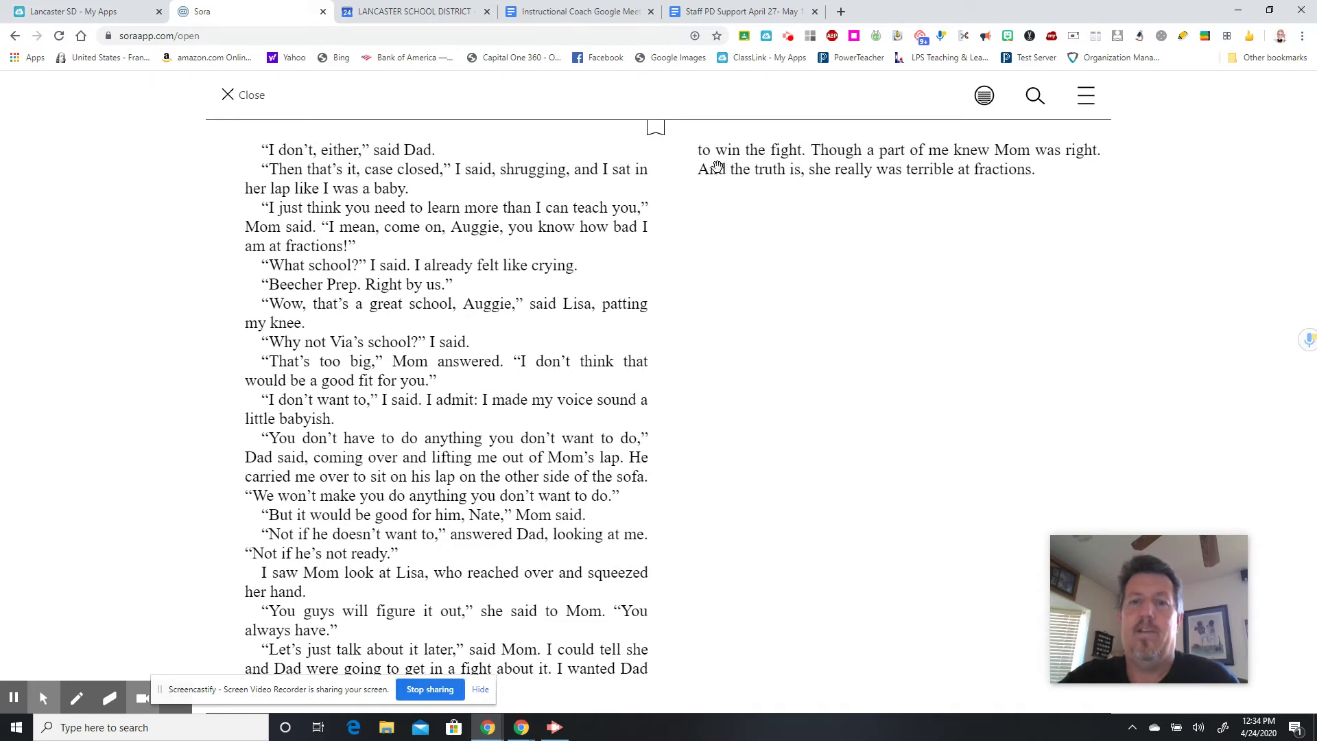
Step: Highlight 'And the truth is, she really was terrible at fractions.' in green, without a note
drag(707, 170, 998, 173)
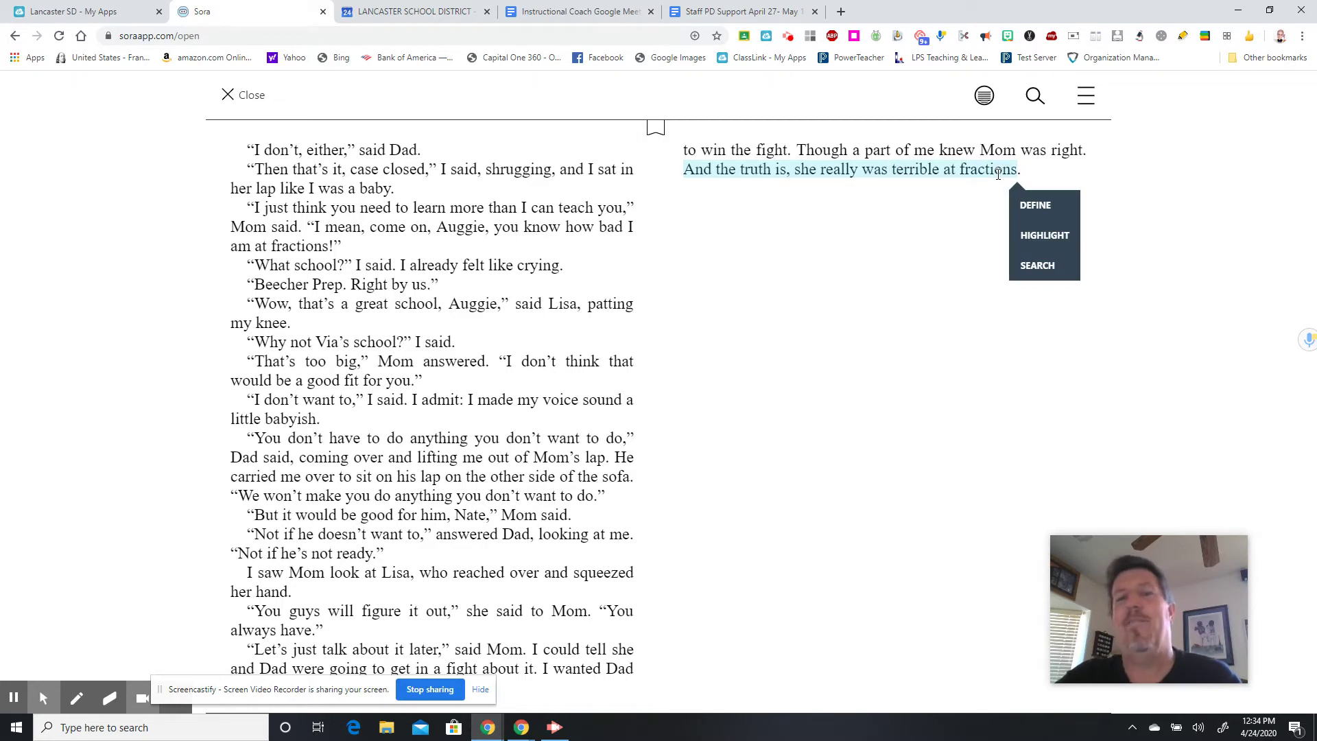
click(1041, 236)
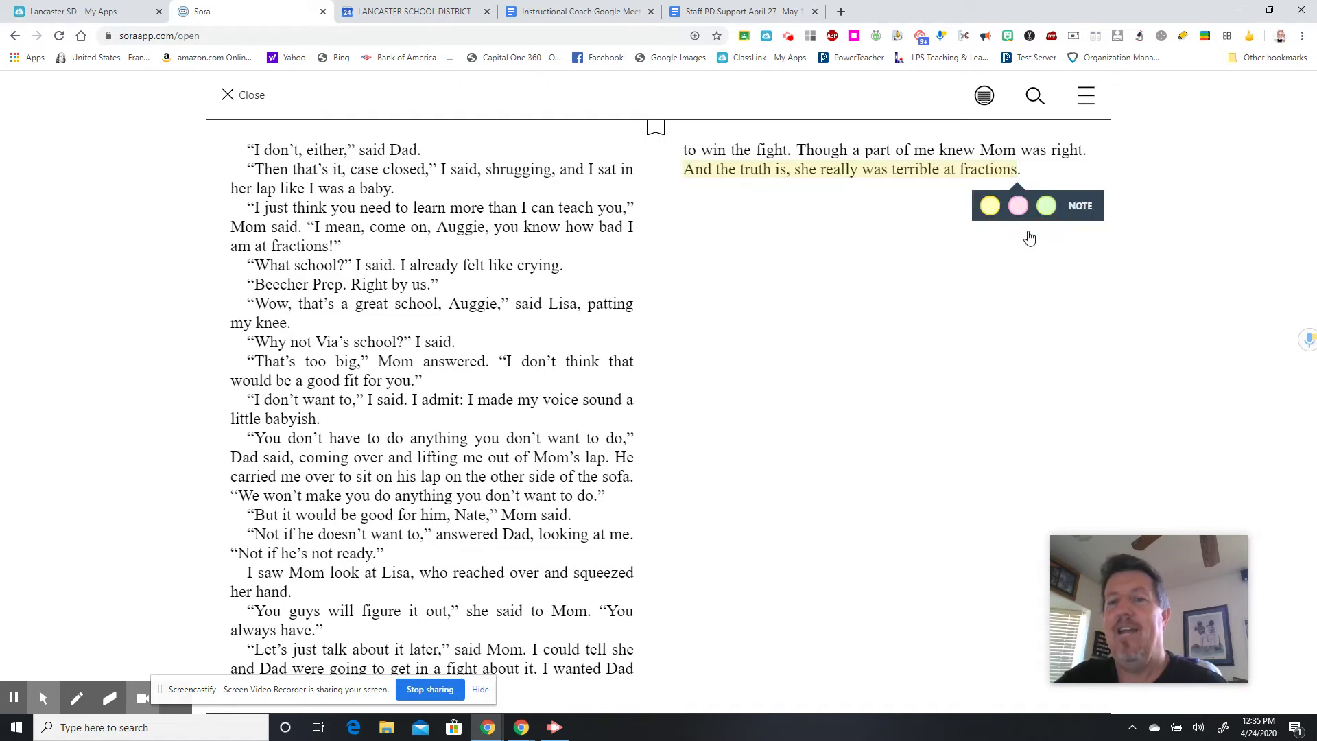
click(1017, 209)
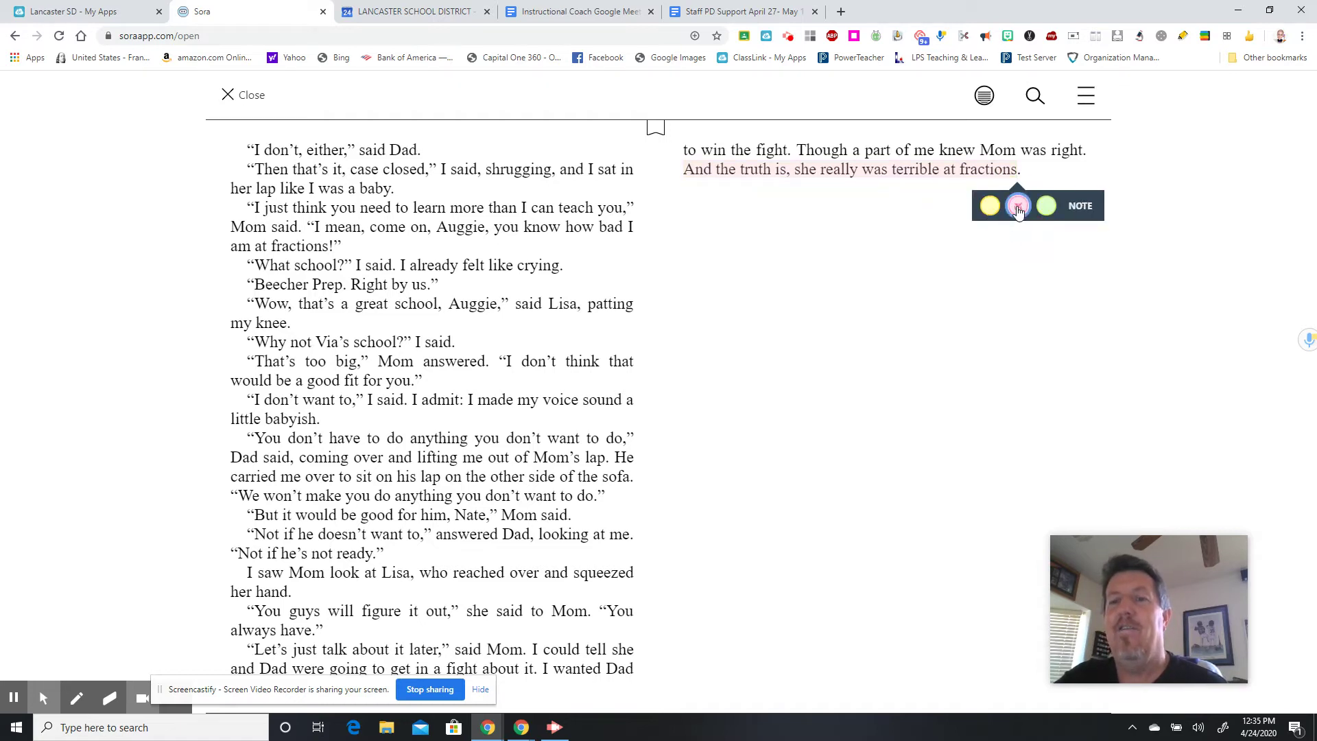
click(1046, 208)
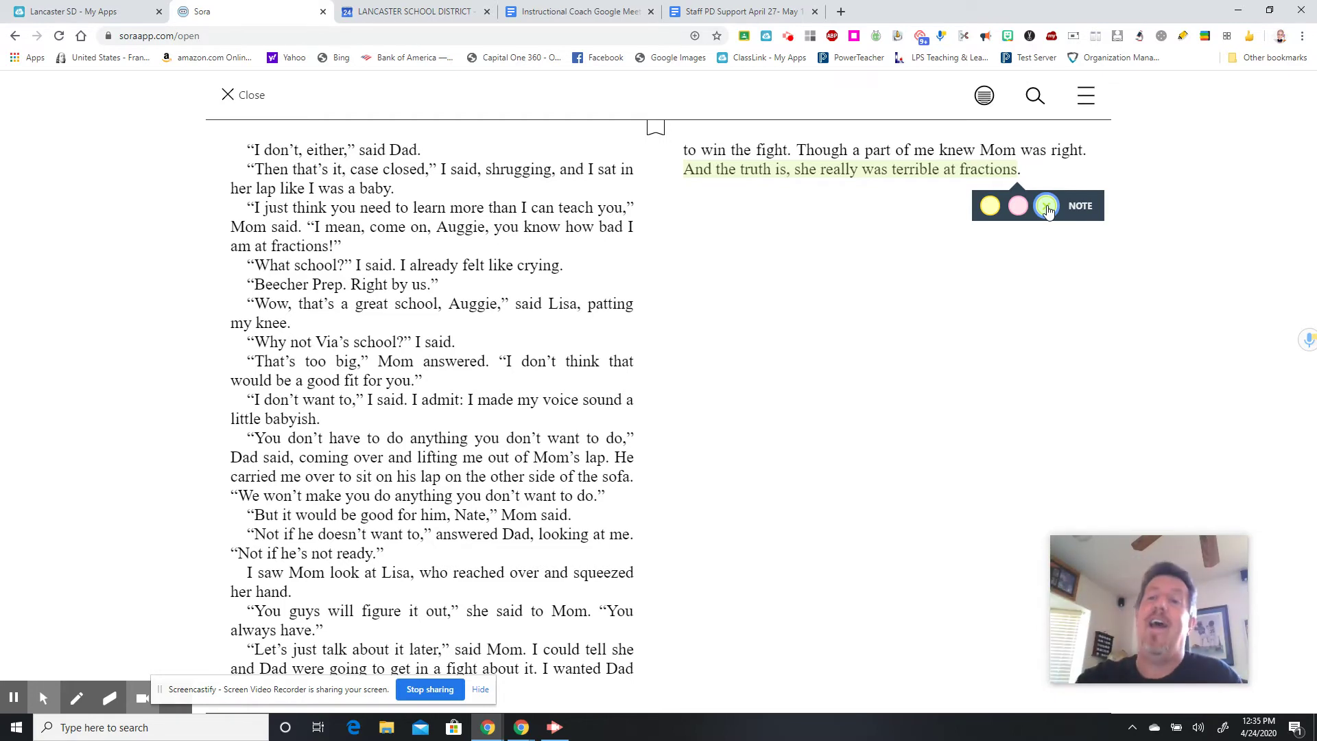
click(1081, 209)
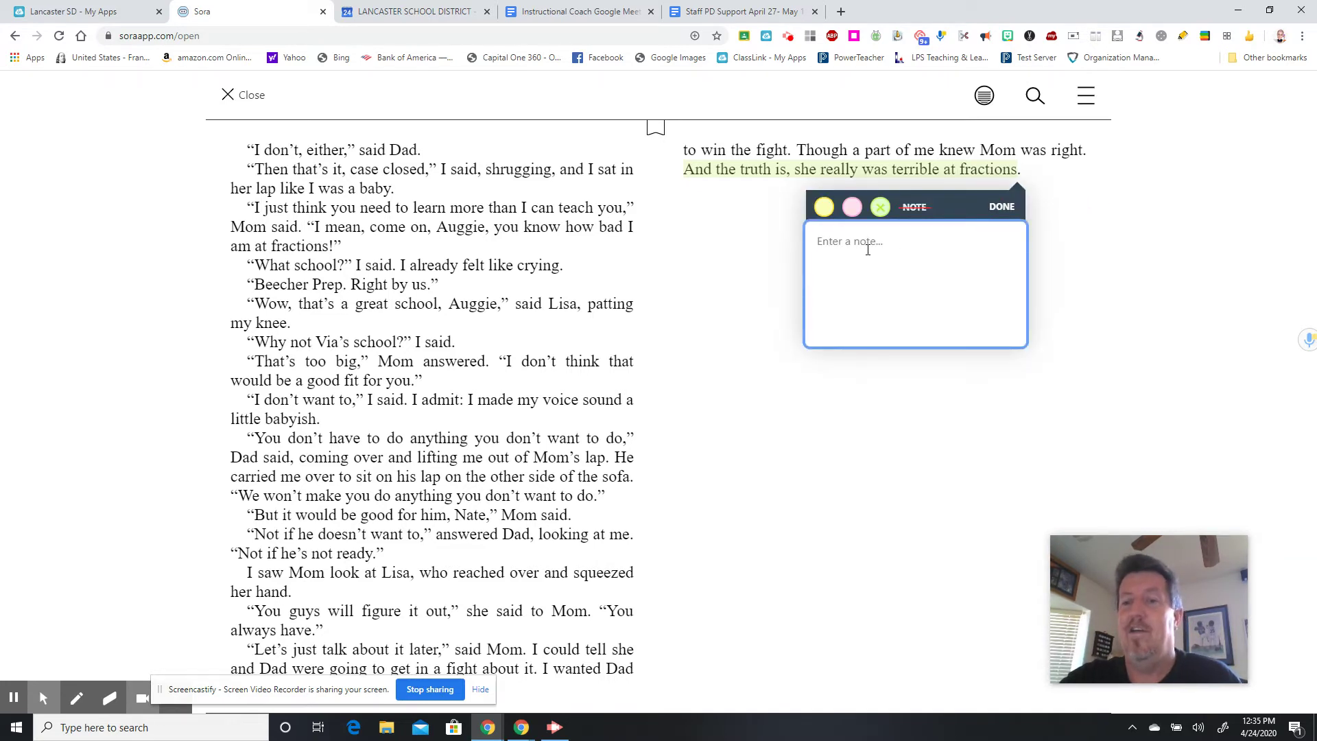
click(1001, 206)
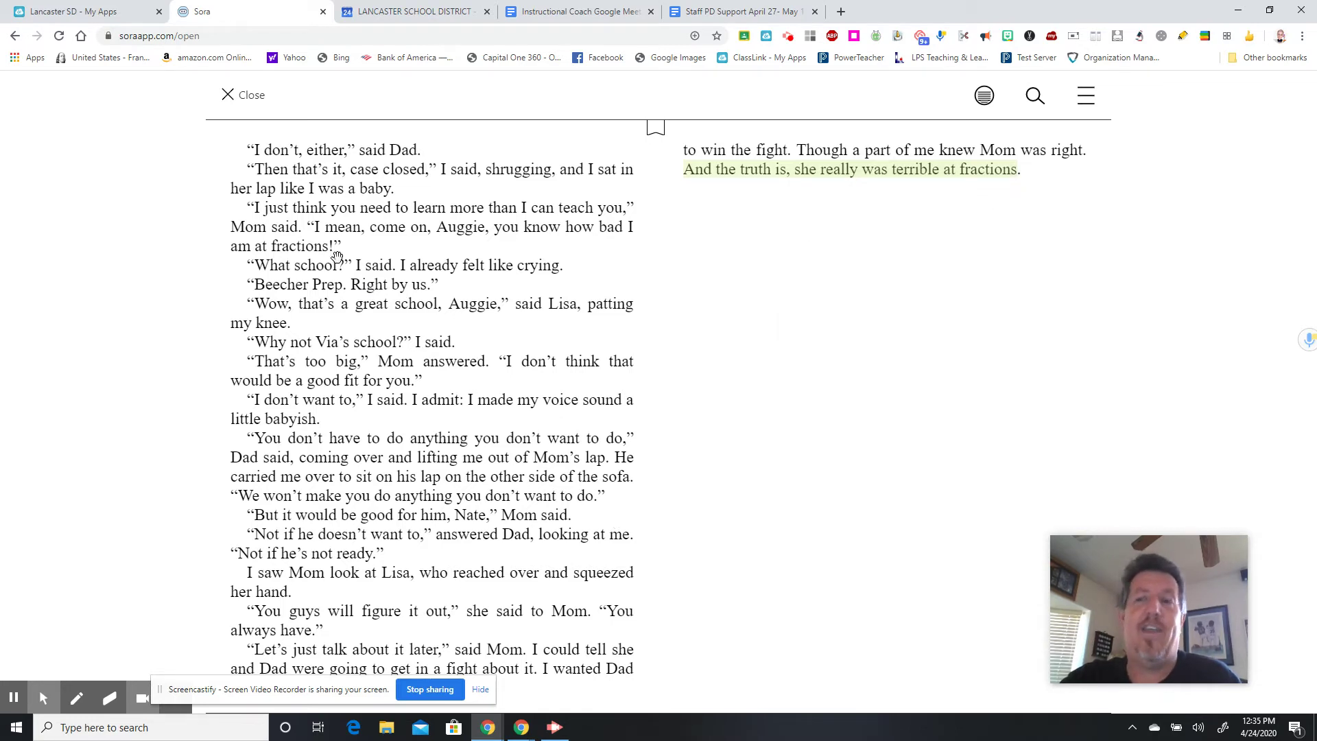
Step: Close the reader and view Wonder's Notes and highlights from its loan options
click(236, 94)
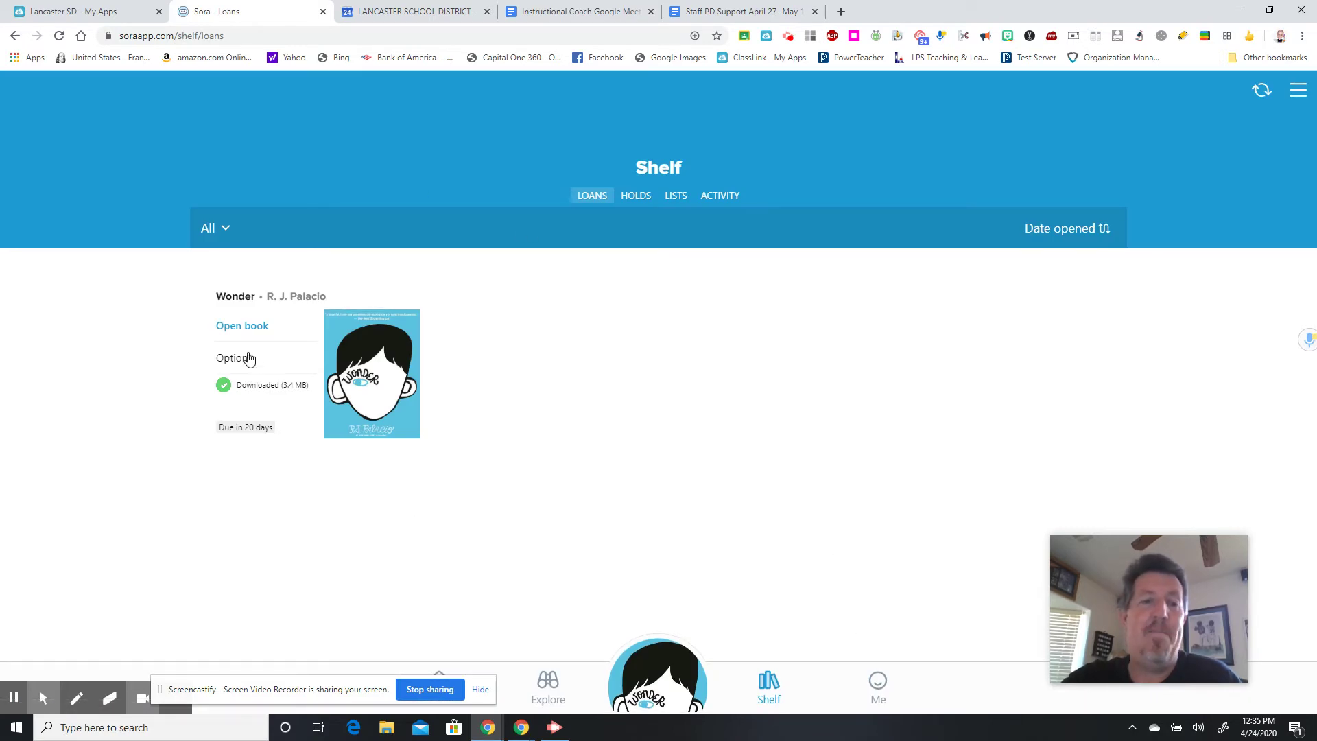
click(241, 362)
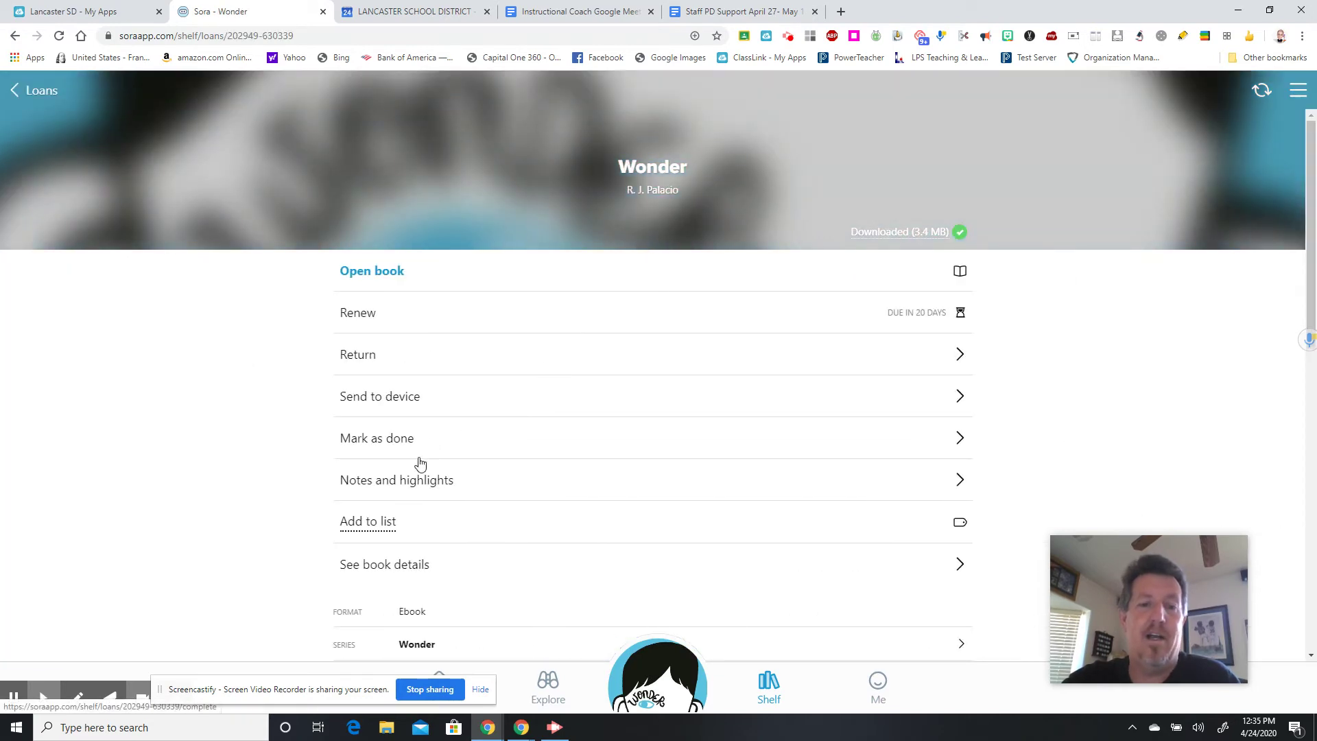
click(403, 482)
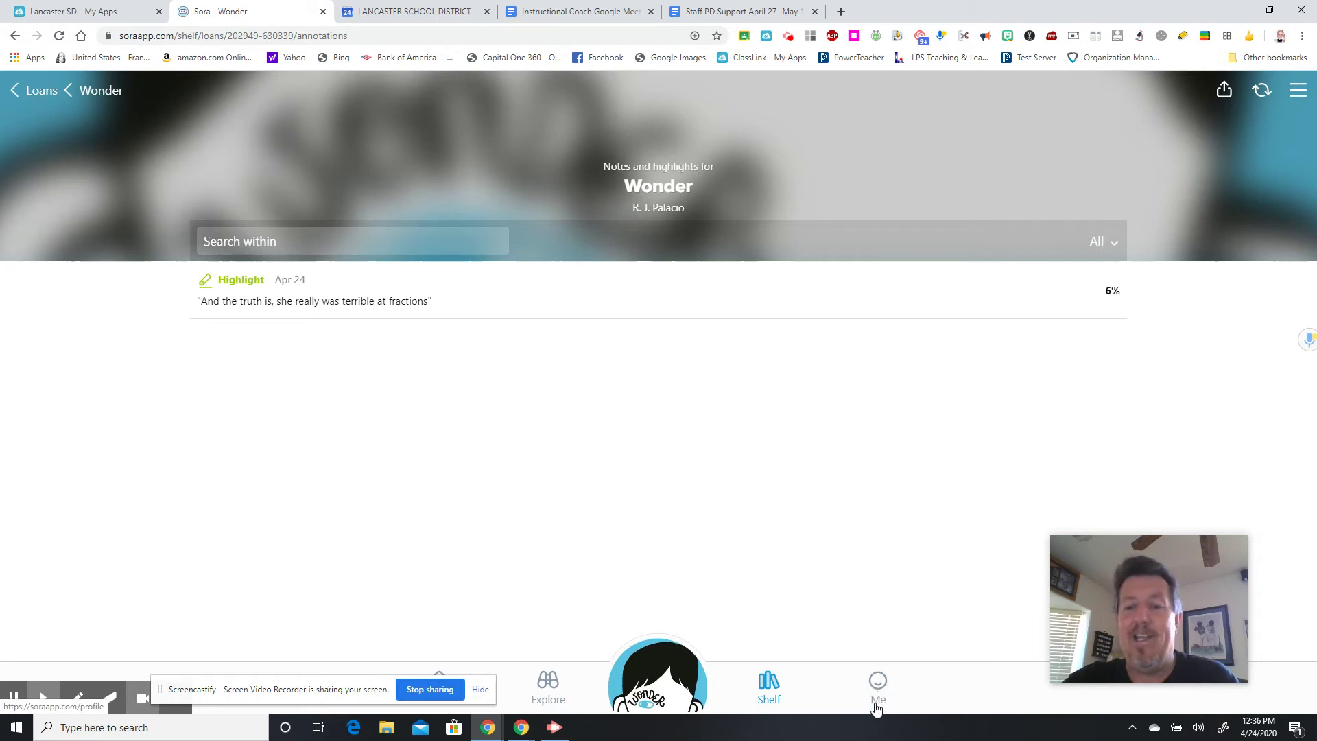
Step: Review the Me profile: 26 books opened, 12 hr. 20 min. reading time, 8/20 achievements
click(881, 688)
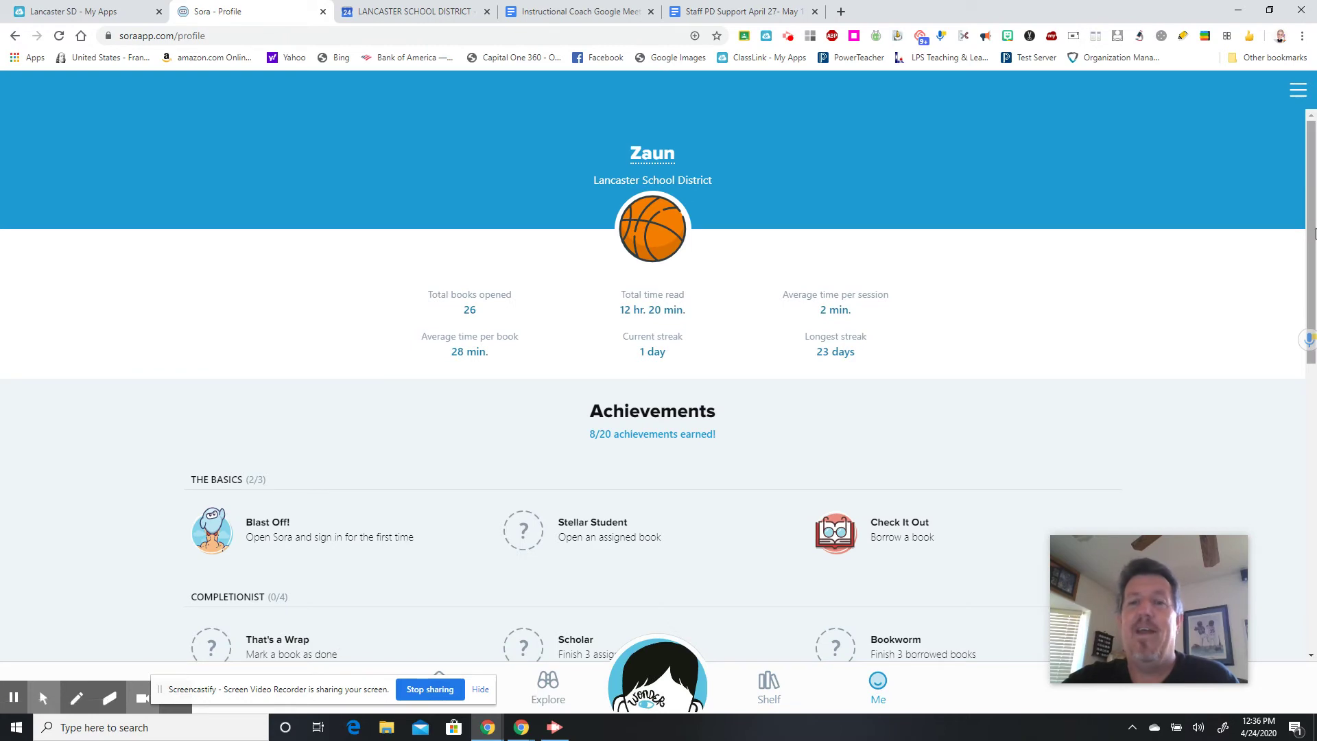
drag(1311, 233, 1311, 285)
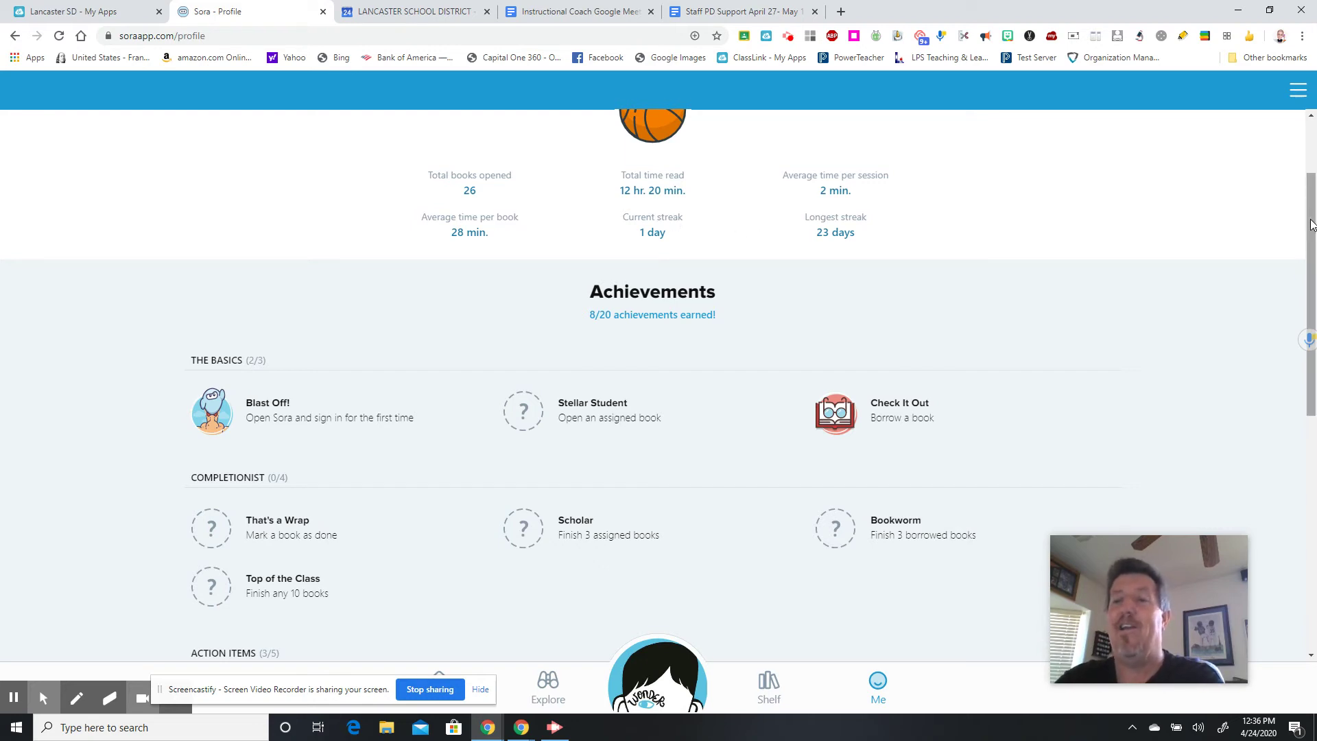
drag(1310, 221, 1314, 462)
drag(1267, 382, 1234, 168)
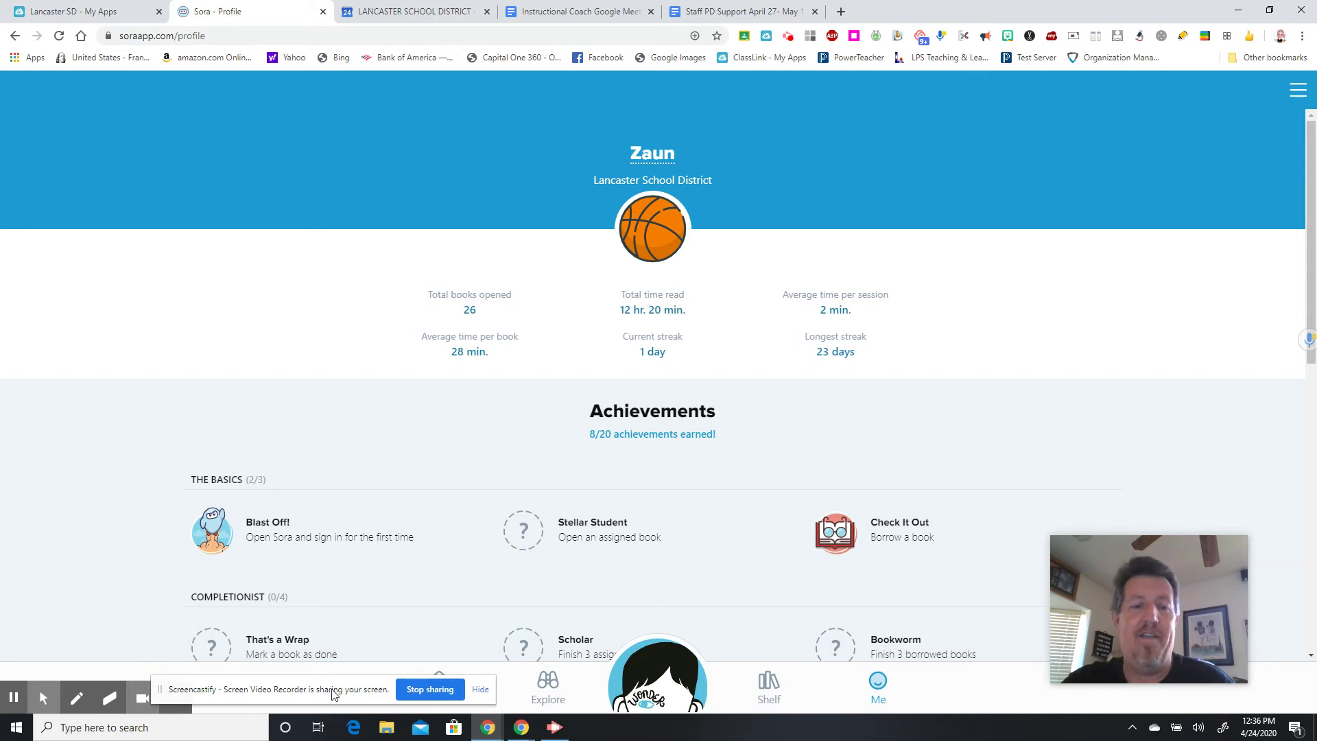
drag(332, 694, 905, 653)
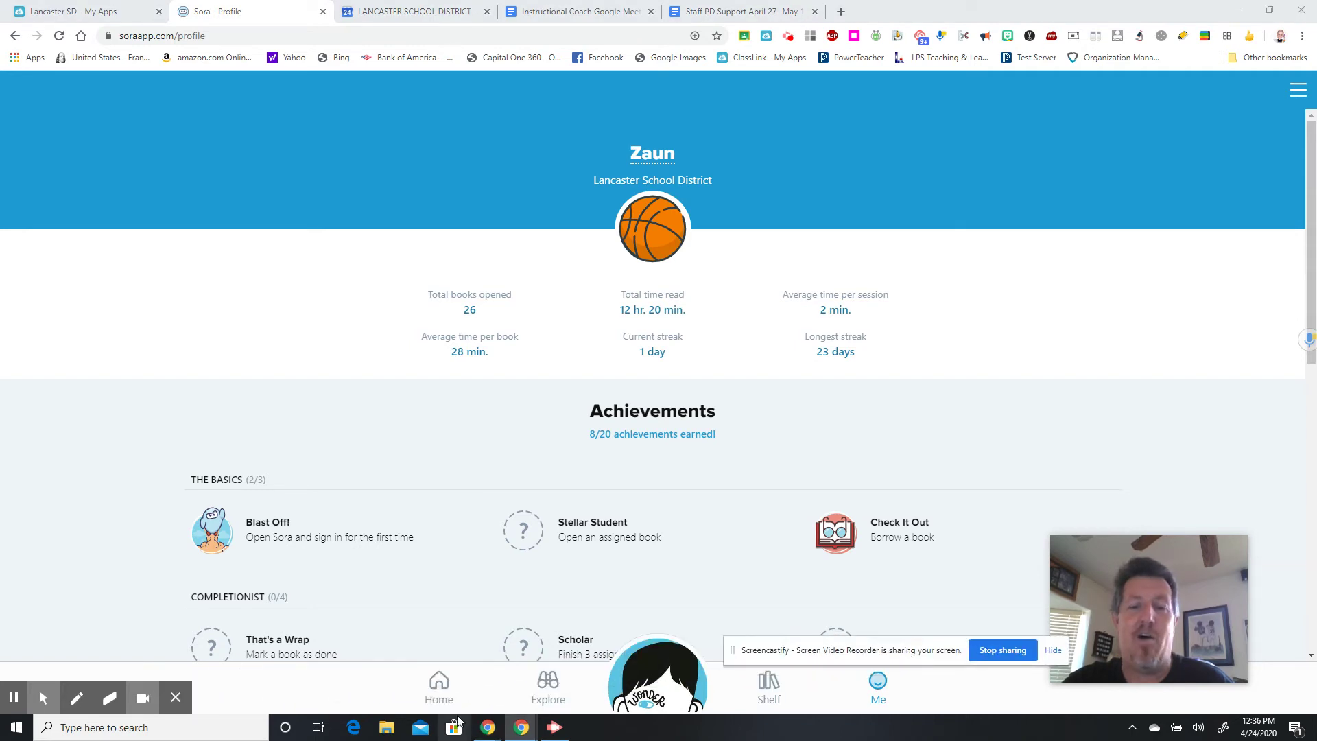
click(435, 699)
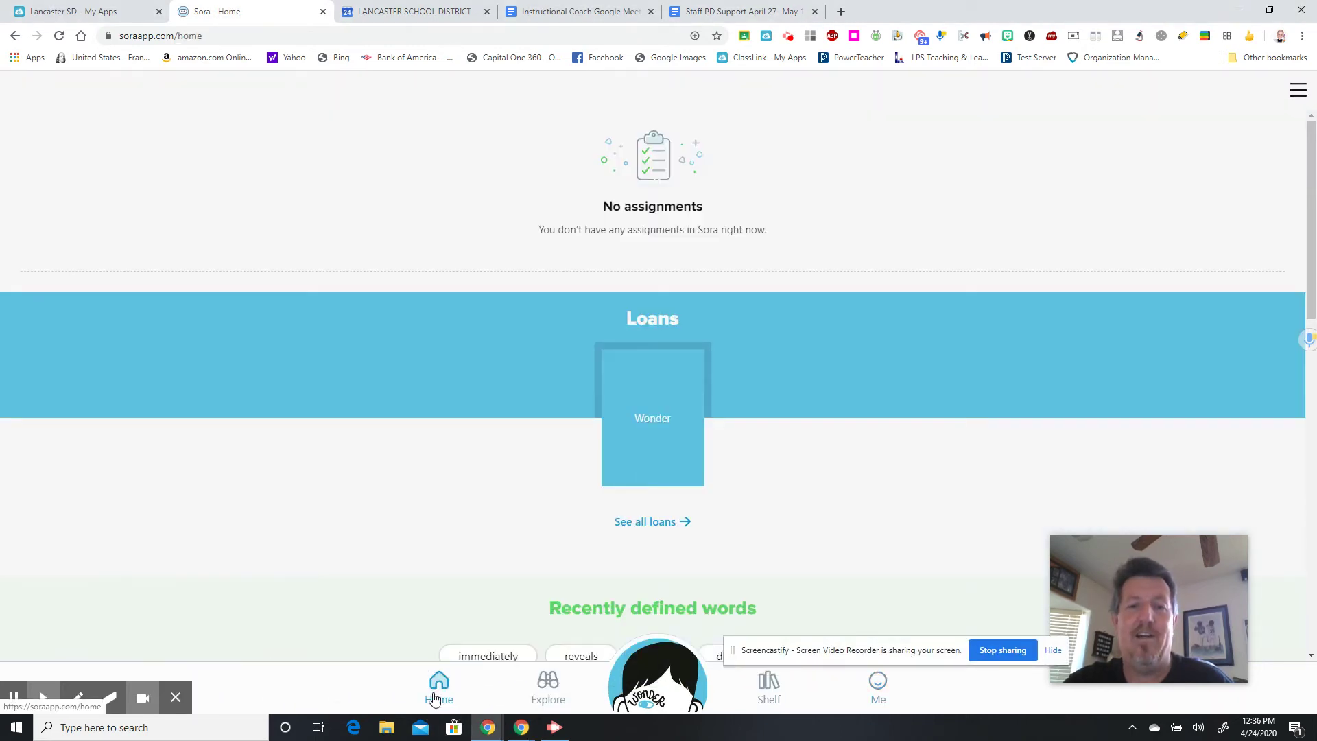
drag(1308, 198, 1314, 329)
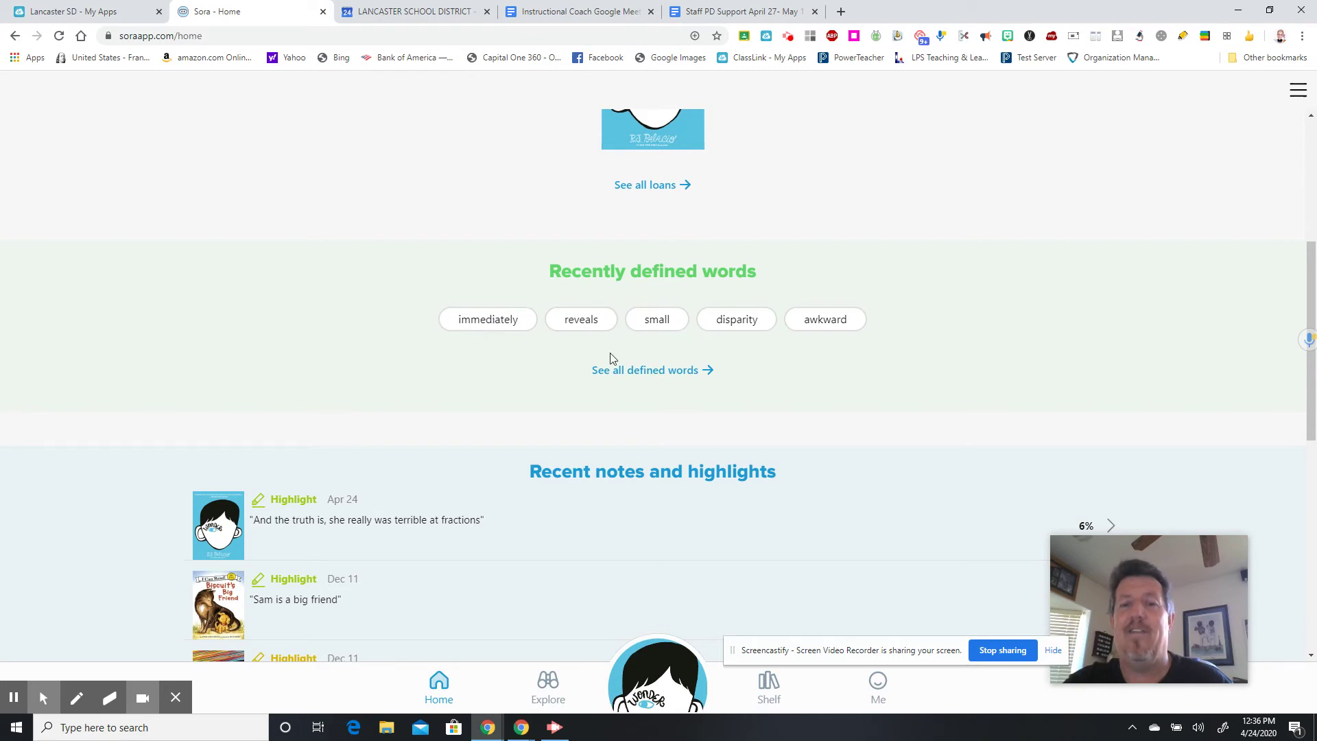
click(626, 376)
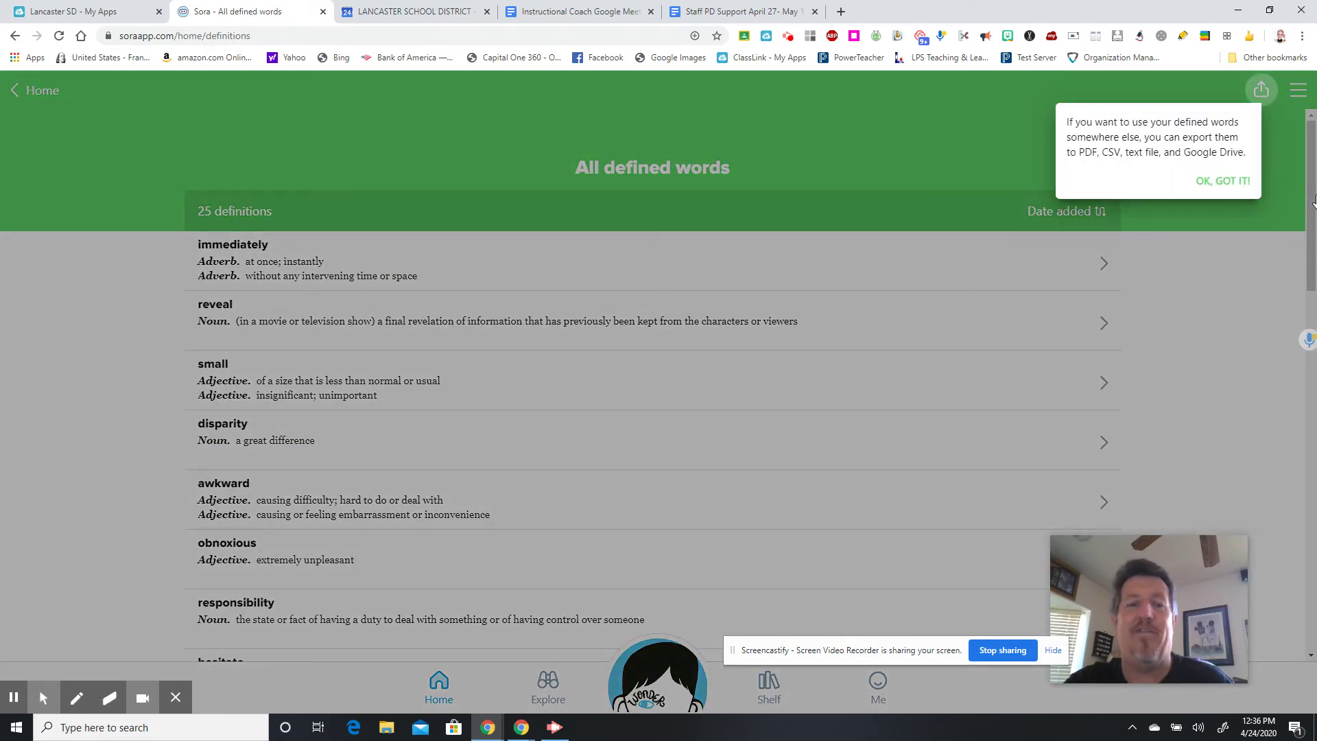
click(1287, 221)
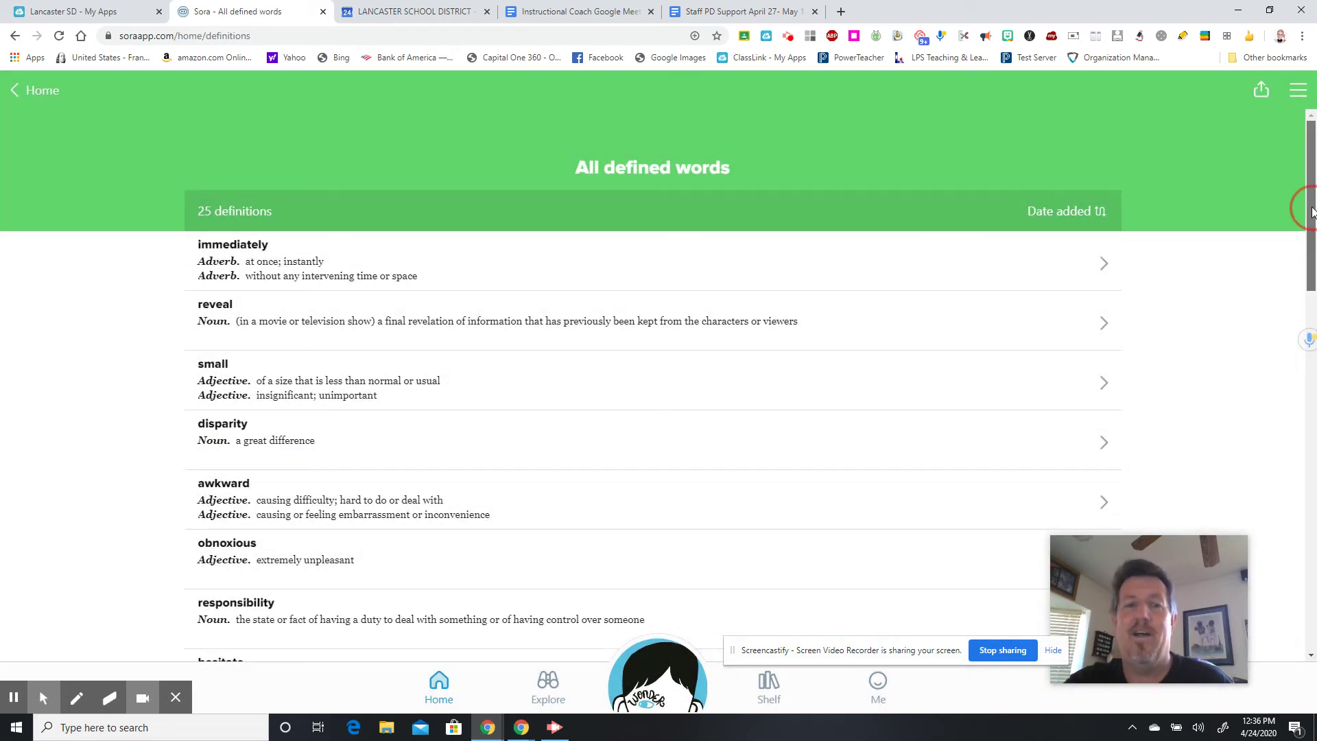
drag(1300, 216, 1248, 199)
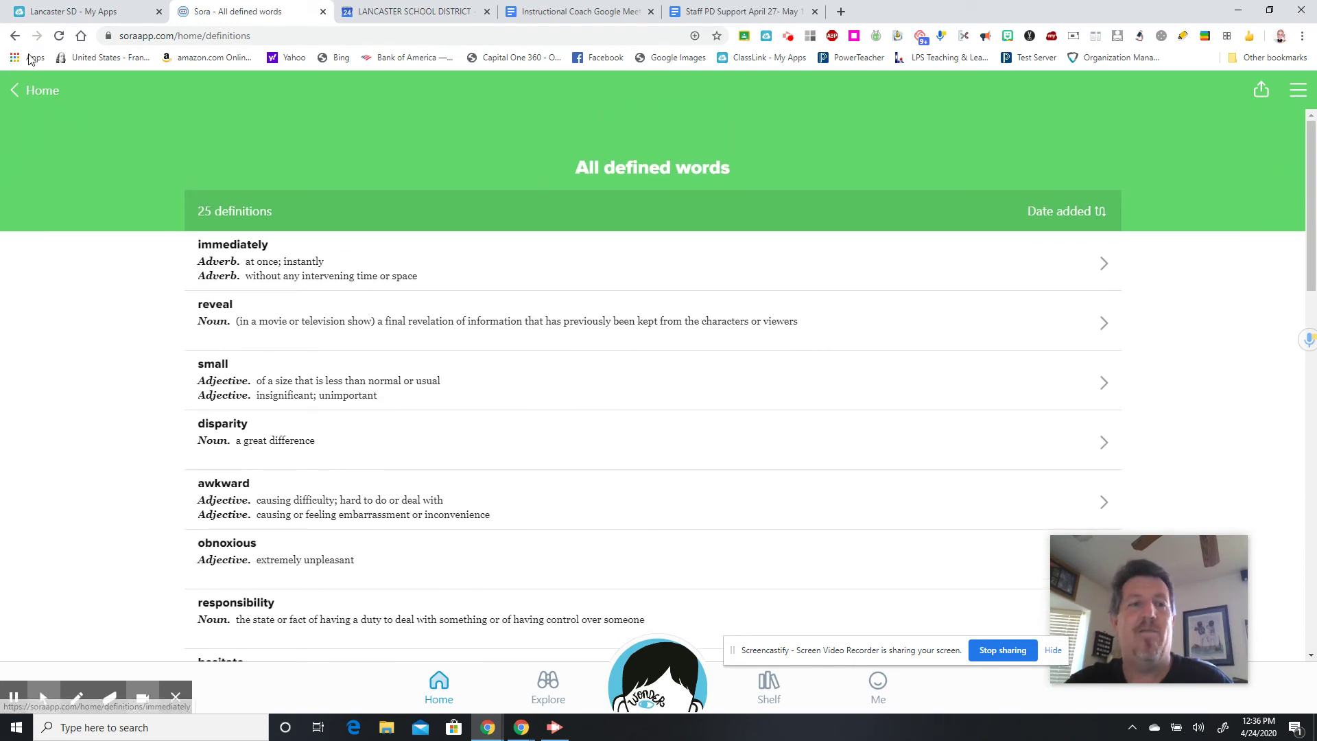
click(32, 100)
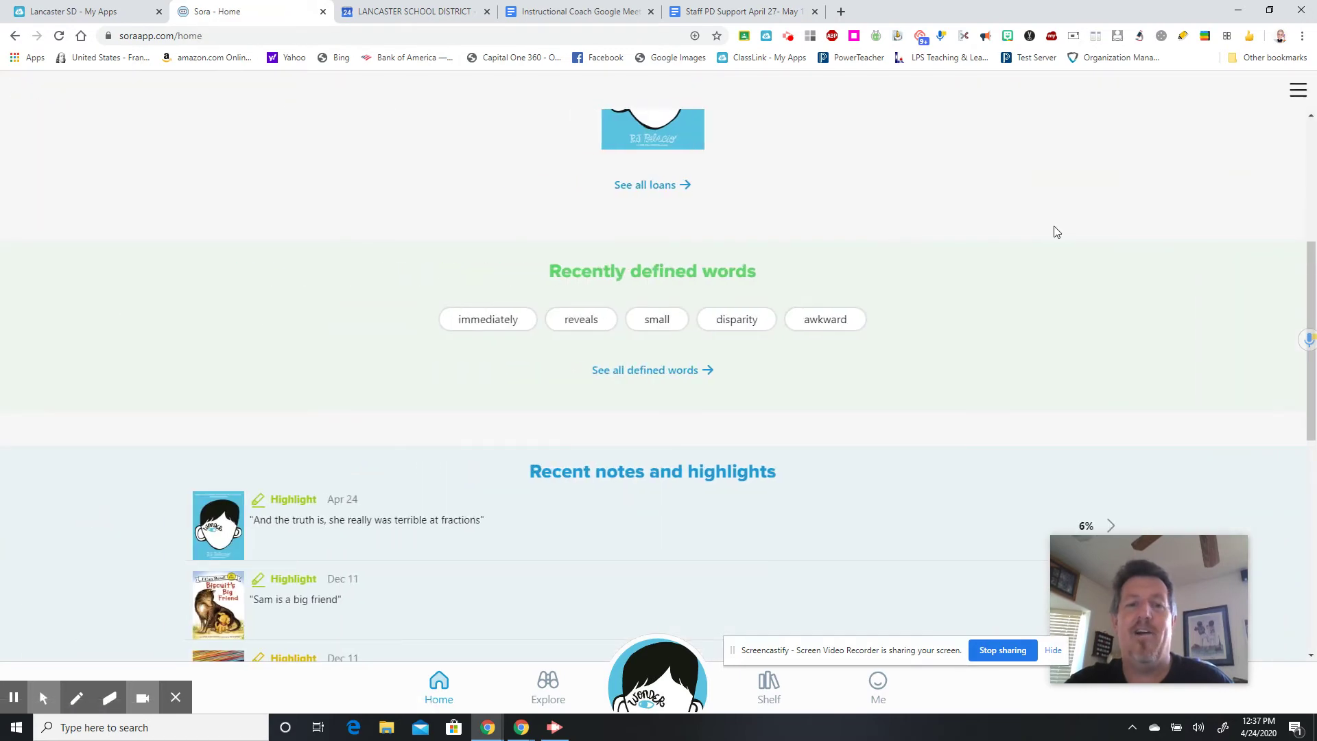
drag(1305, 271, 1313, 432)
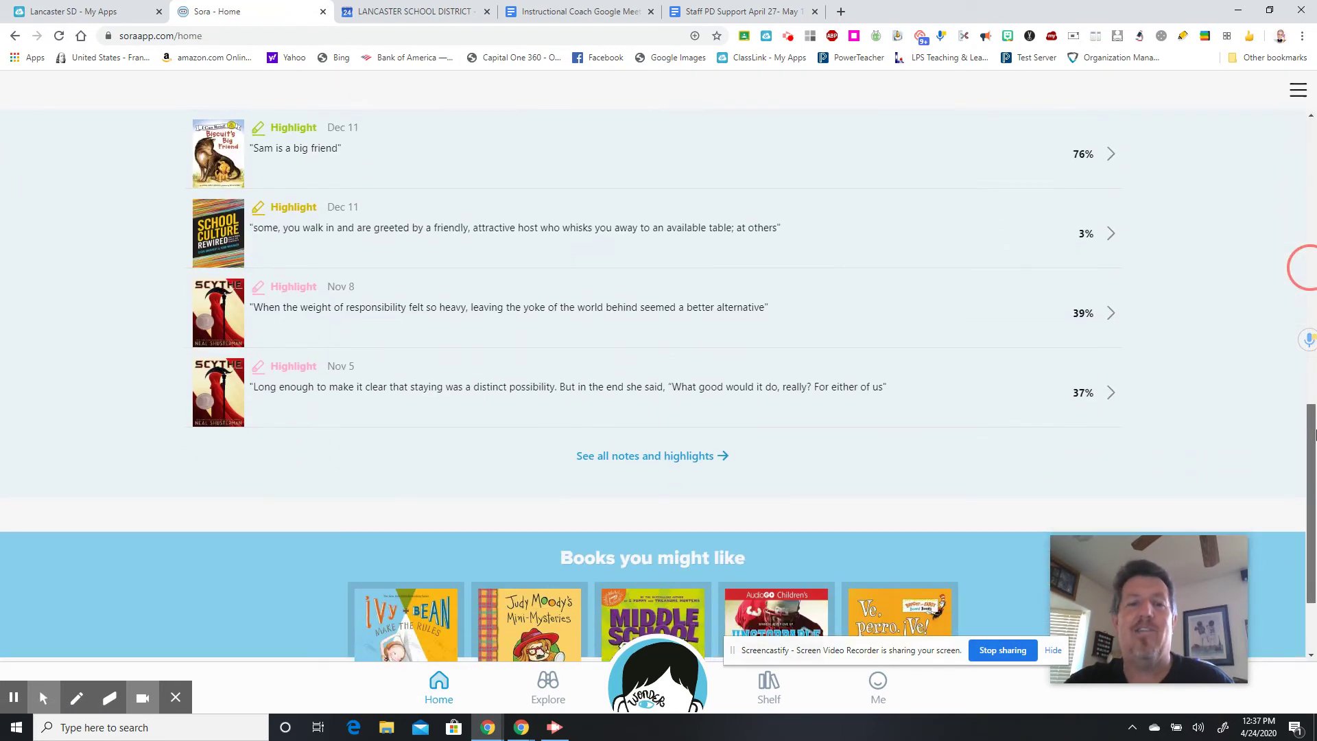
click(664, 461)
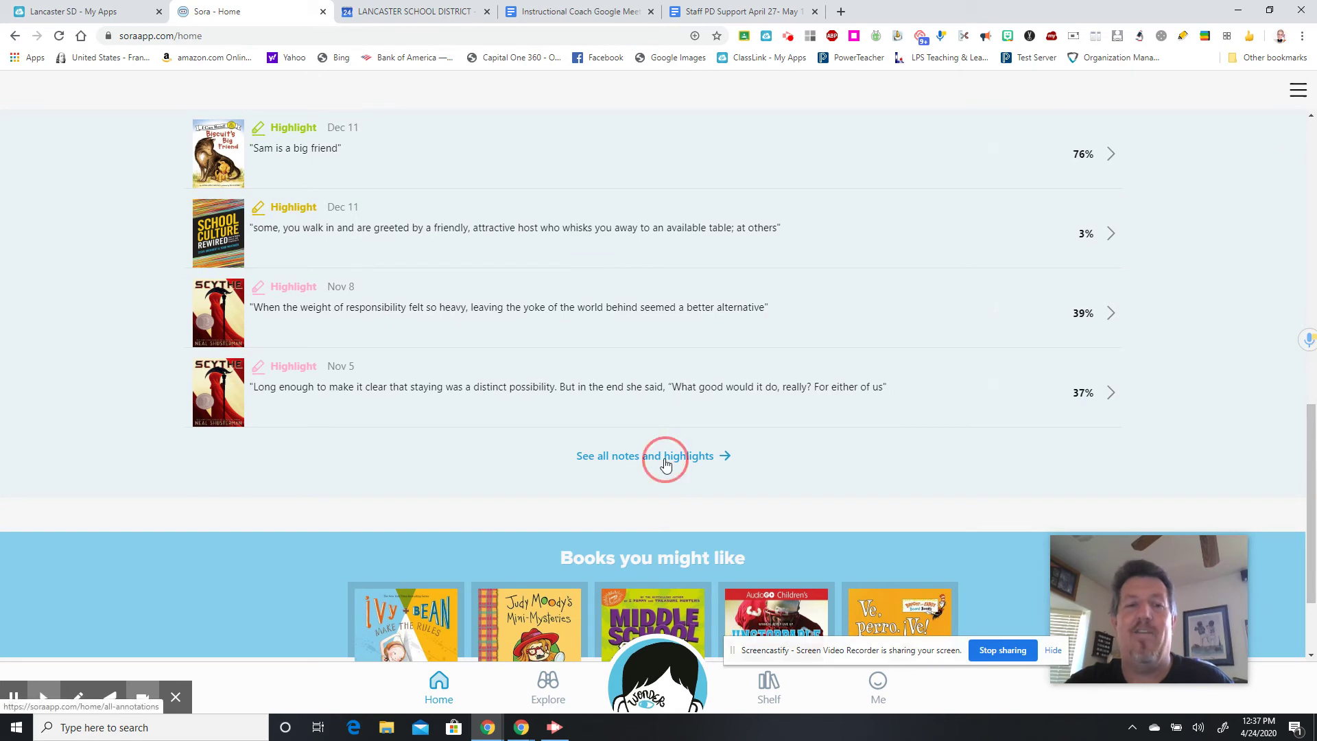
click(708, 463)
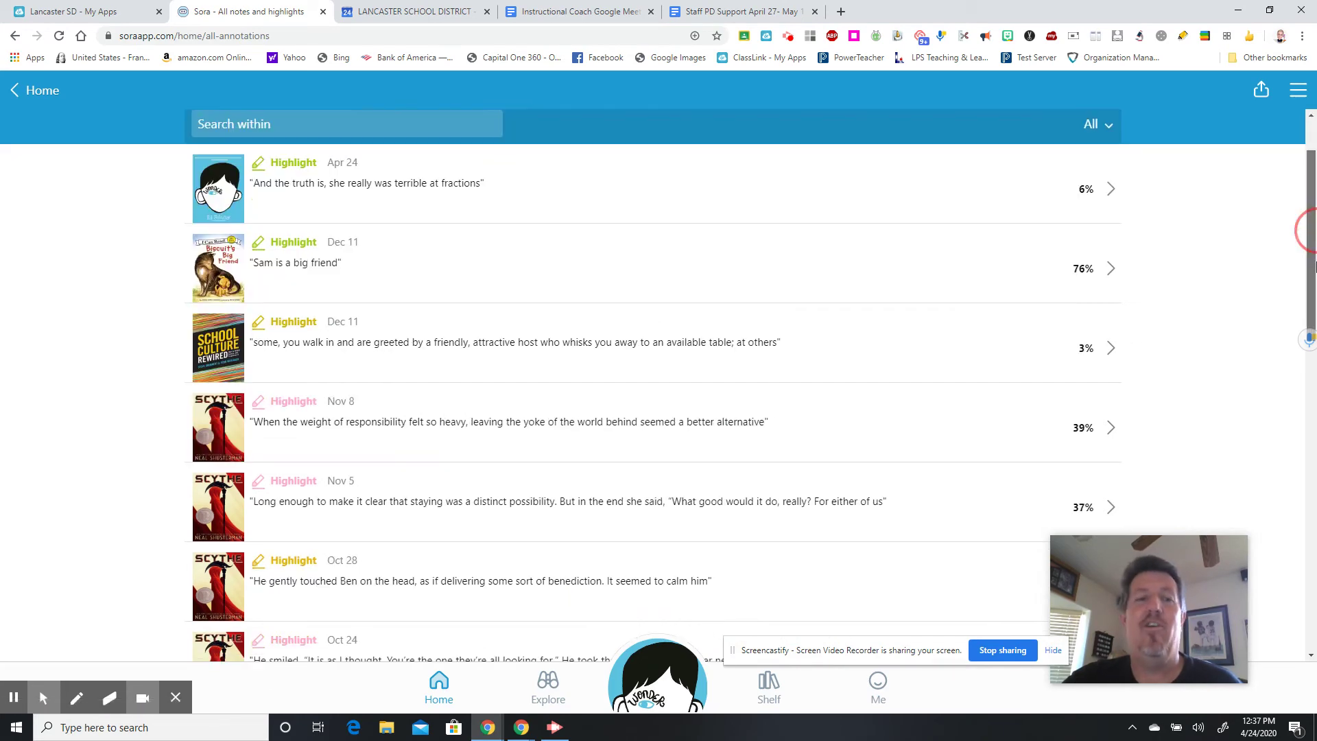
scroll(1315, 268, down, 2)
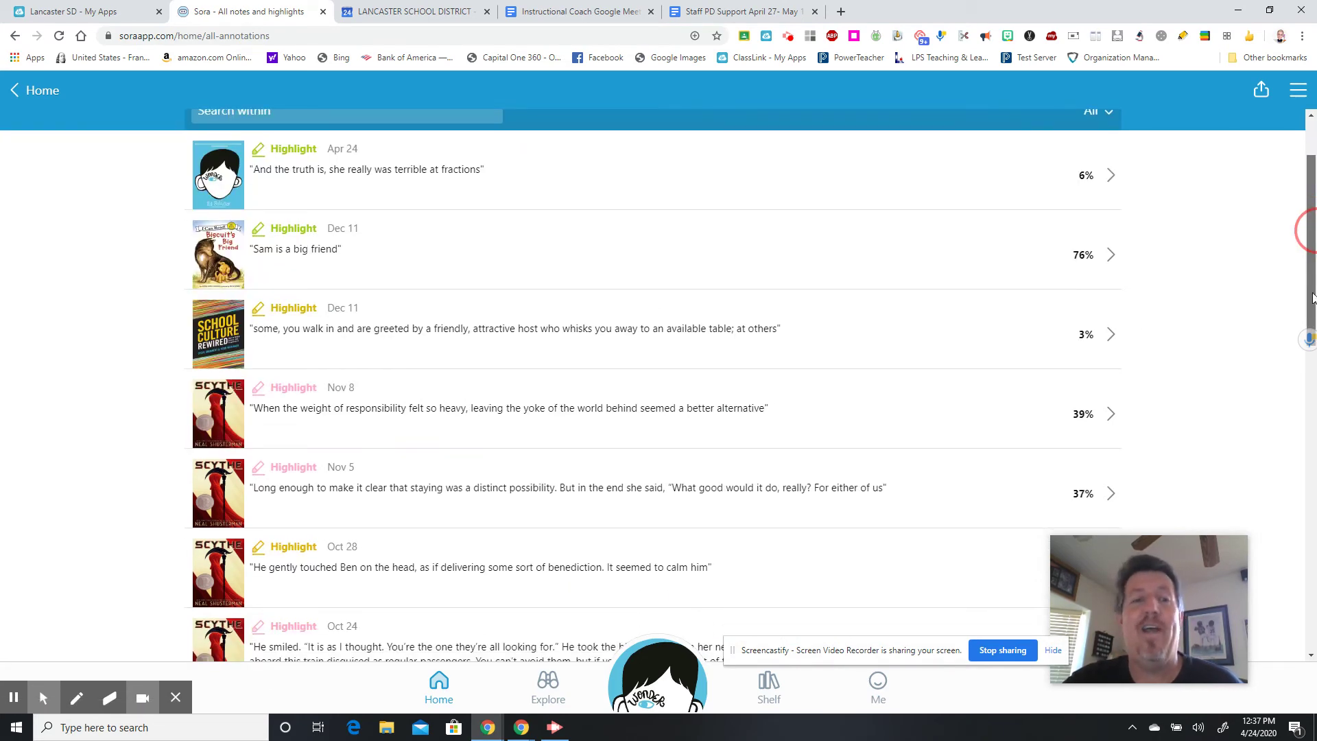
scroll(1313, 297, down, 3)
drag(1314, 347, 1217, 162)
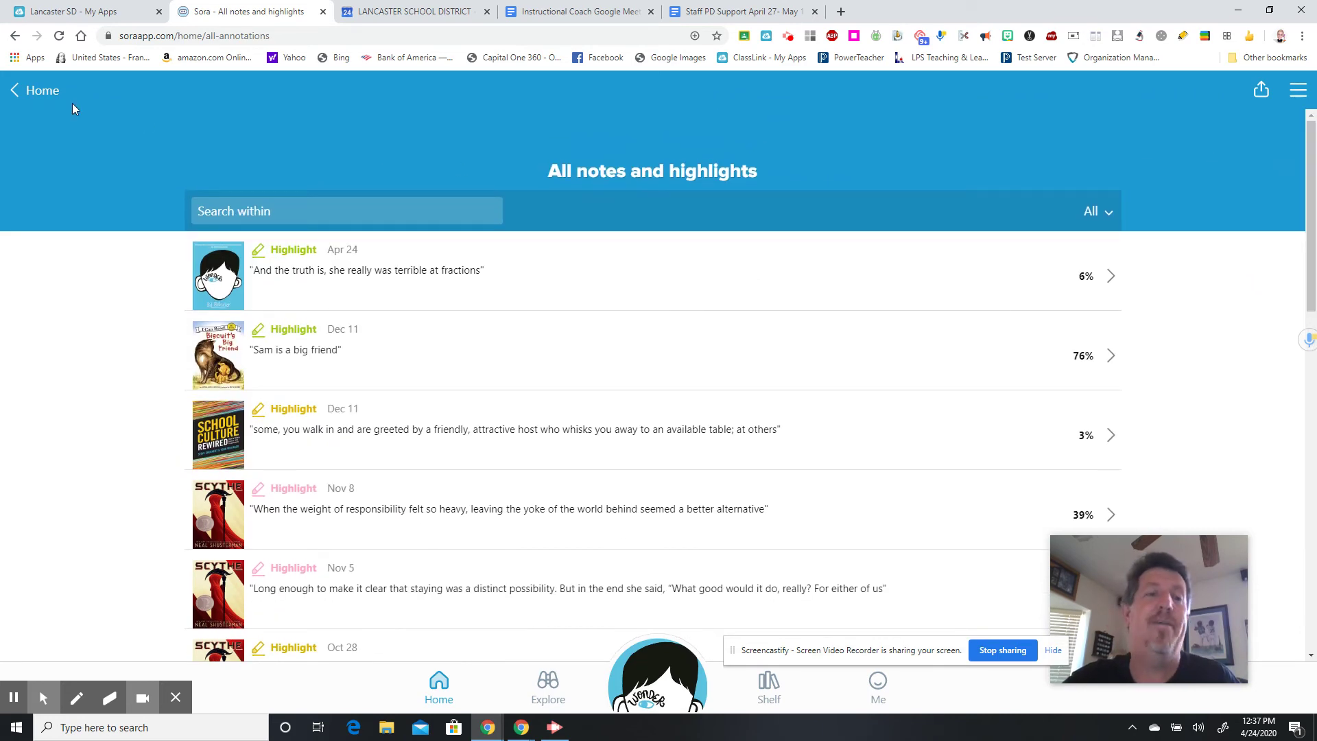
click(43, 90)
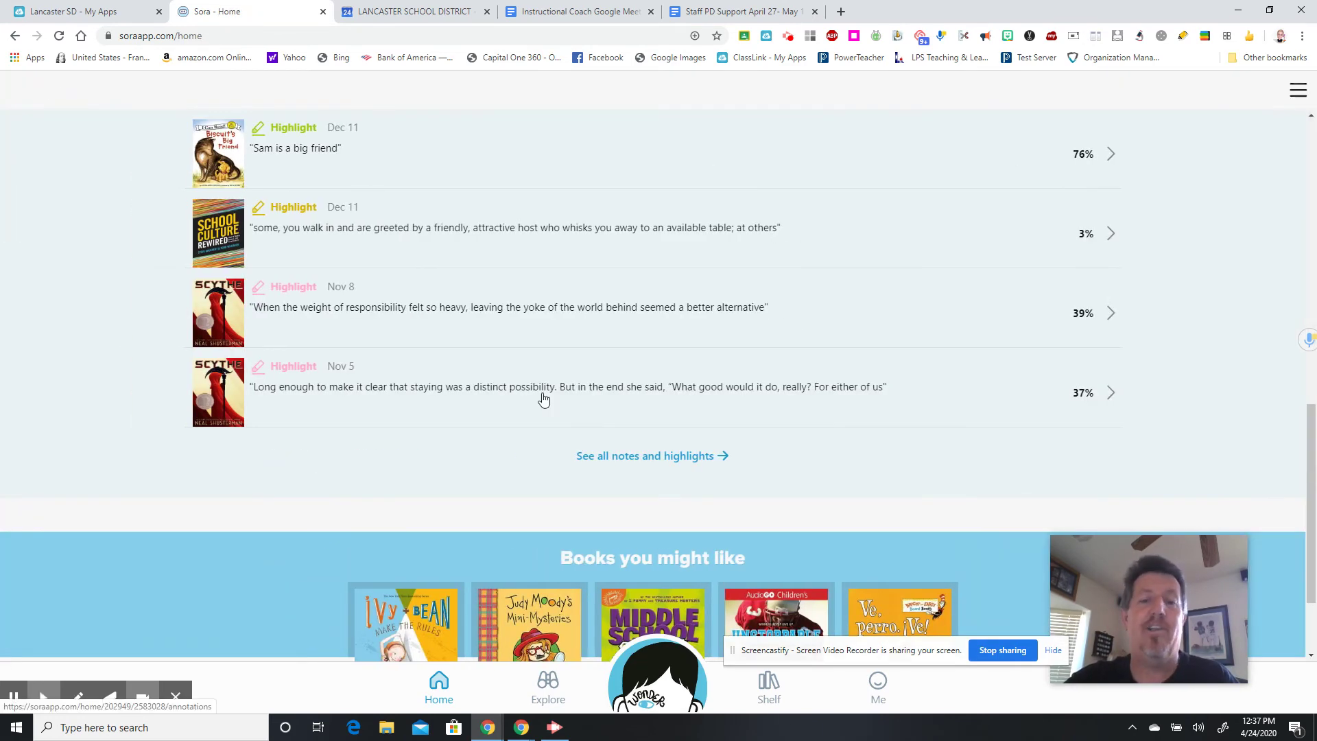
Step: Open Wonder in the reader and bring up its Reading Settings from the book menu
click(665, 681)
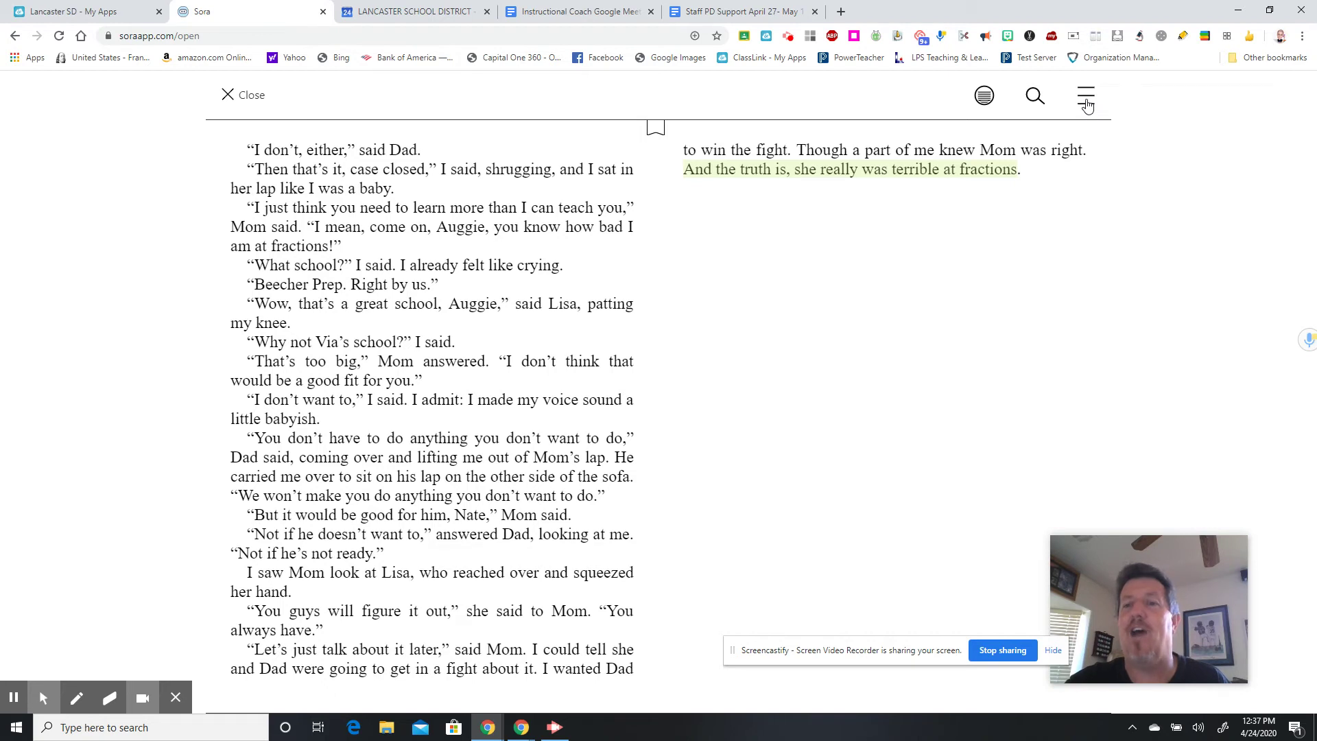
click(1087, 103)
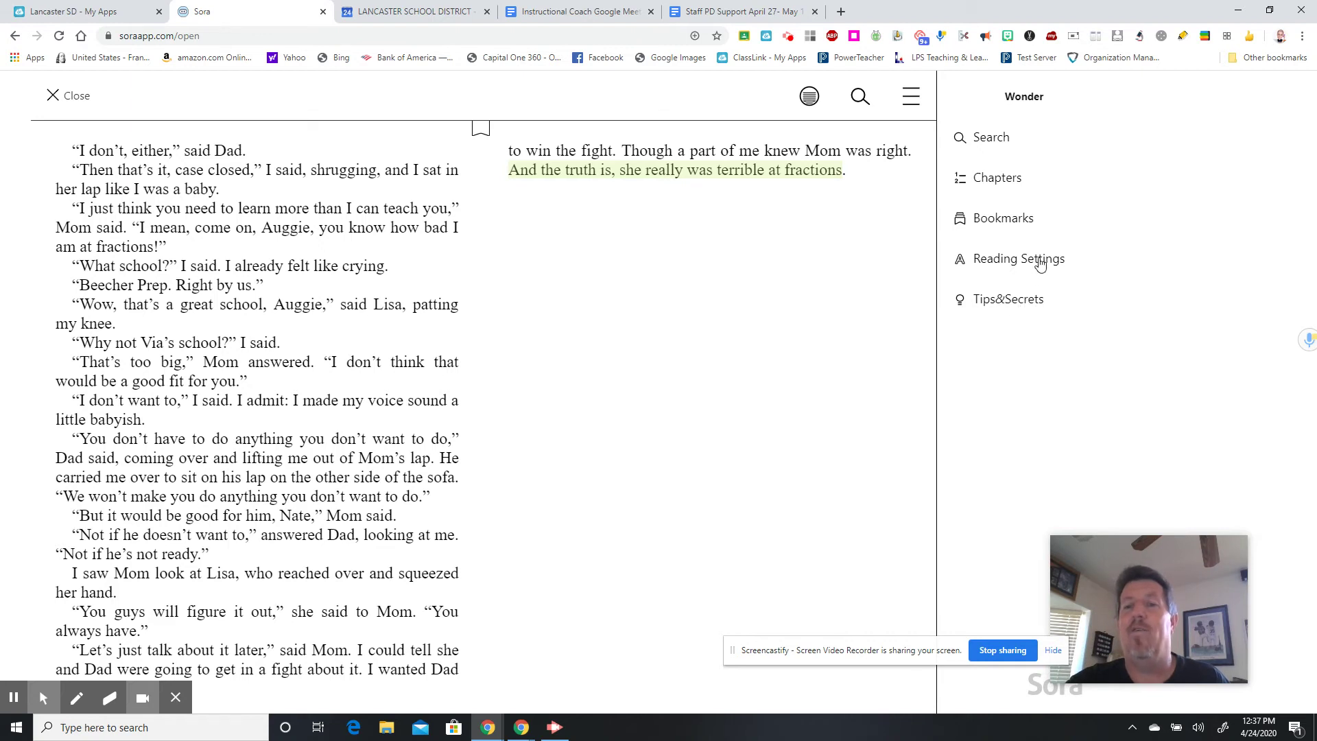
click(1040, 261)
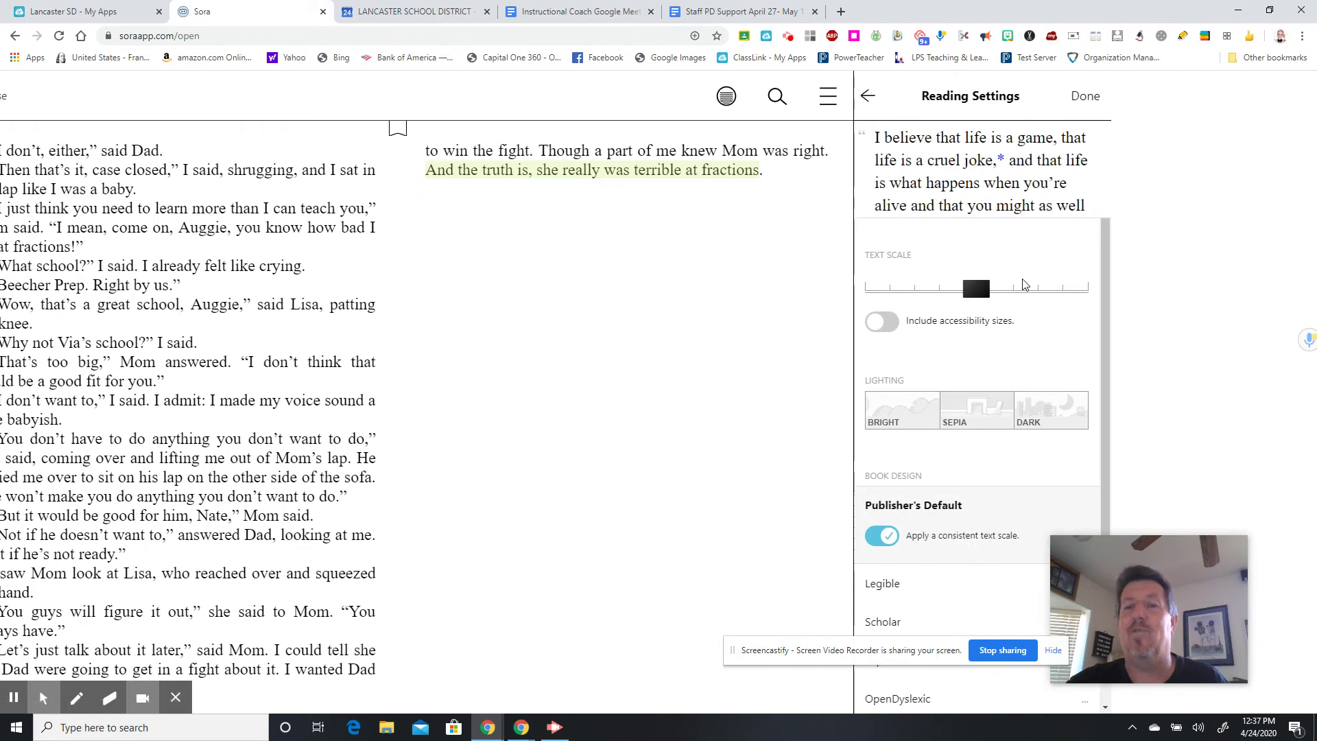
Step: Set the Text Scale slider to maximum with Include accessibility sizes turned off
drag(987, 288, 986, 318)
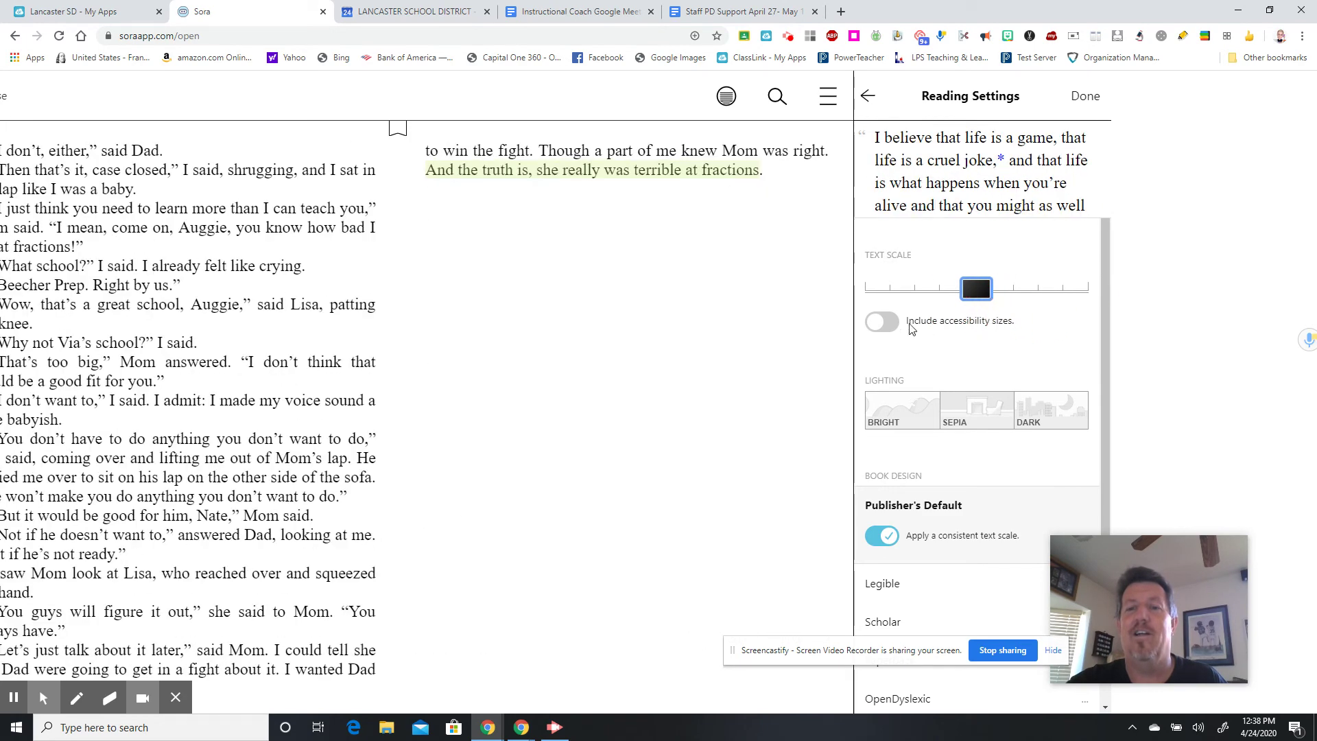
click(889, 325)
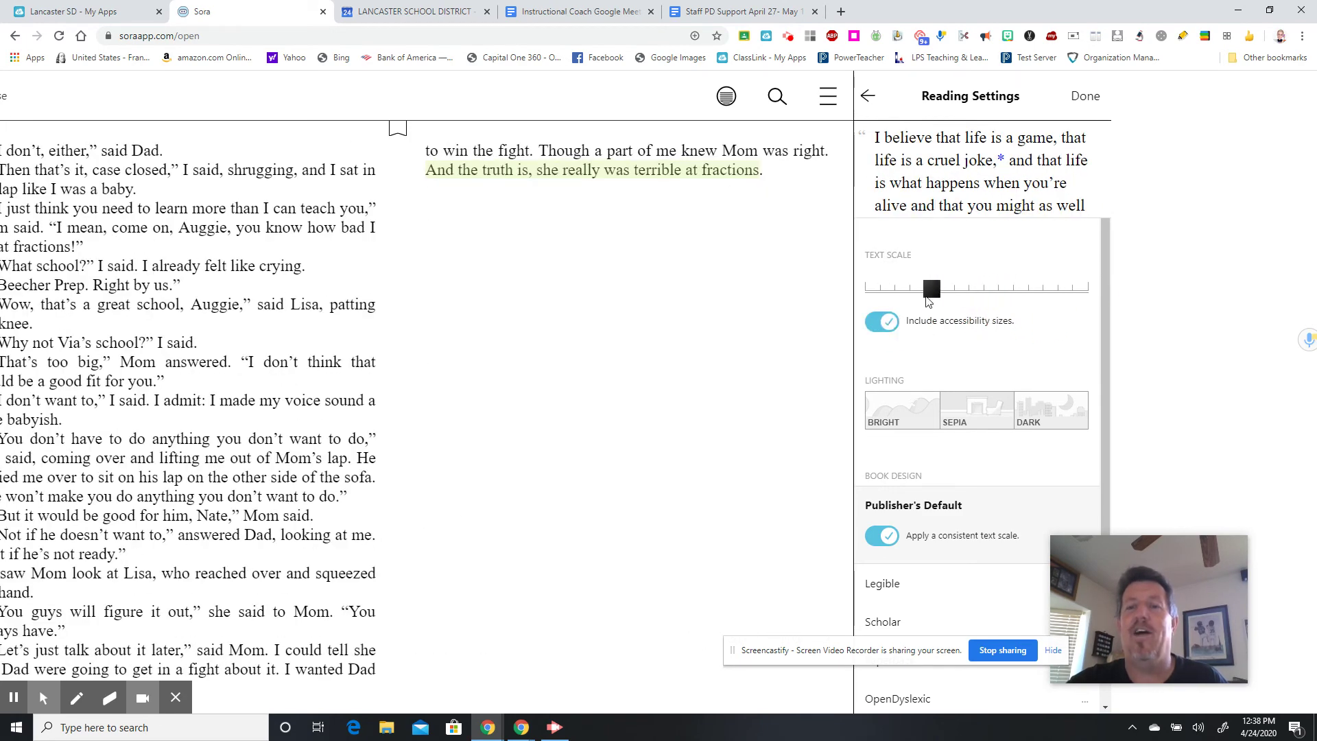
drag(931, 296, 1081, 288)
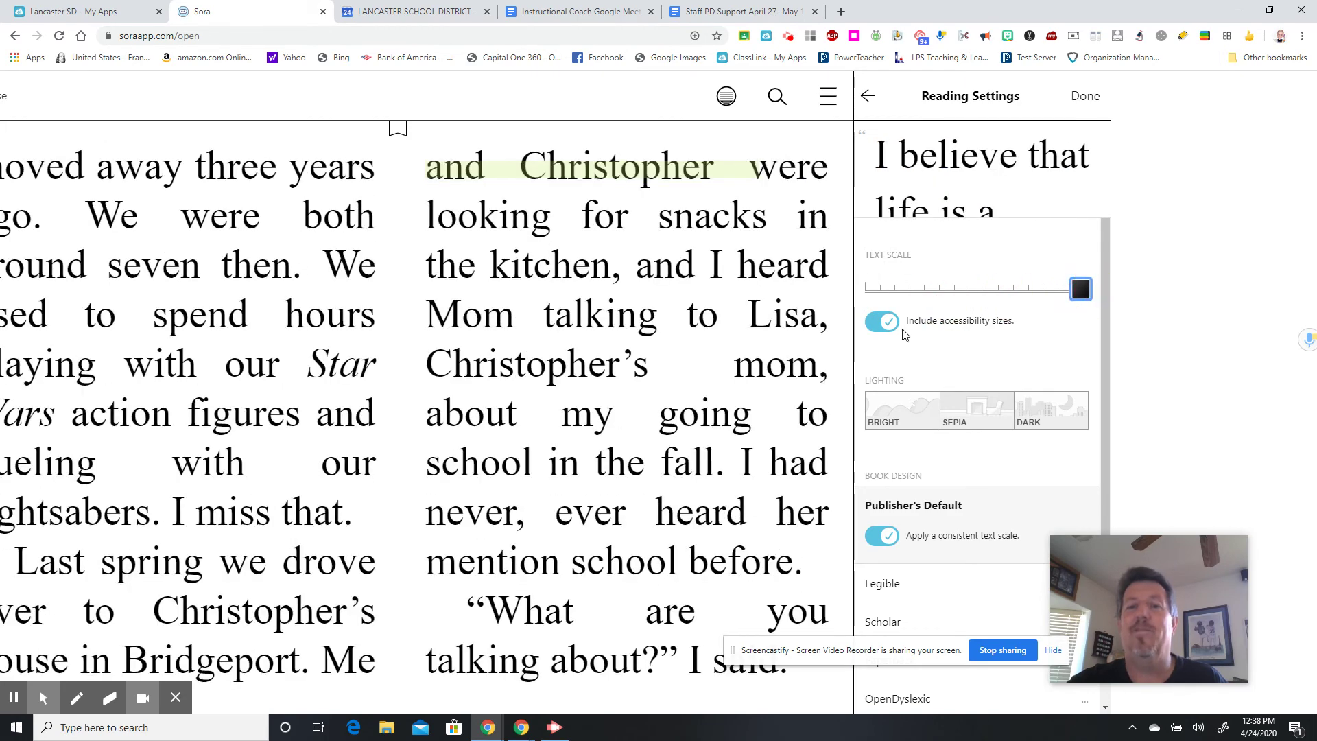
click(882, 321)
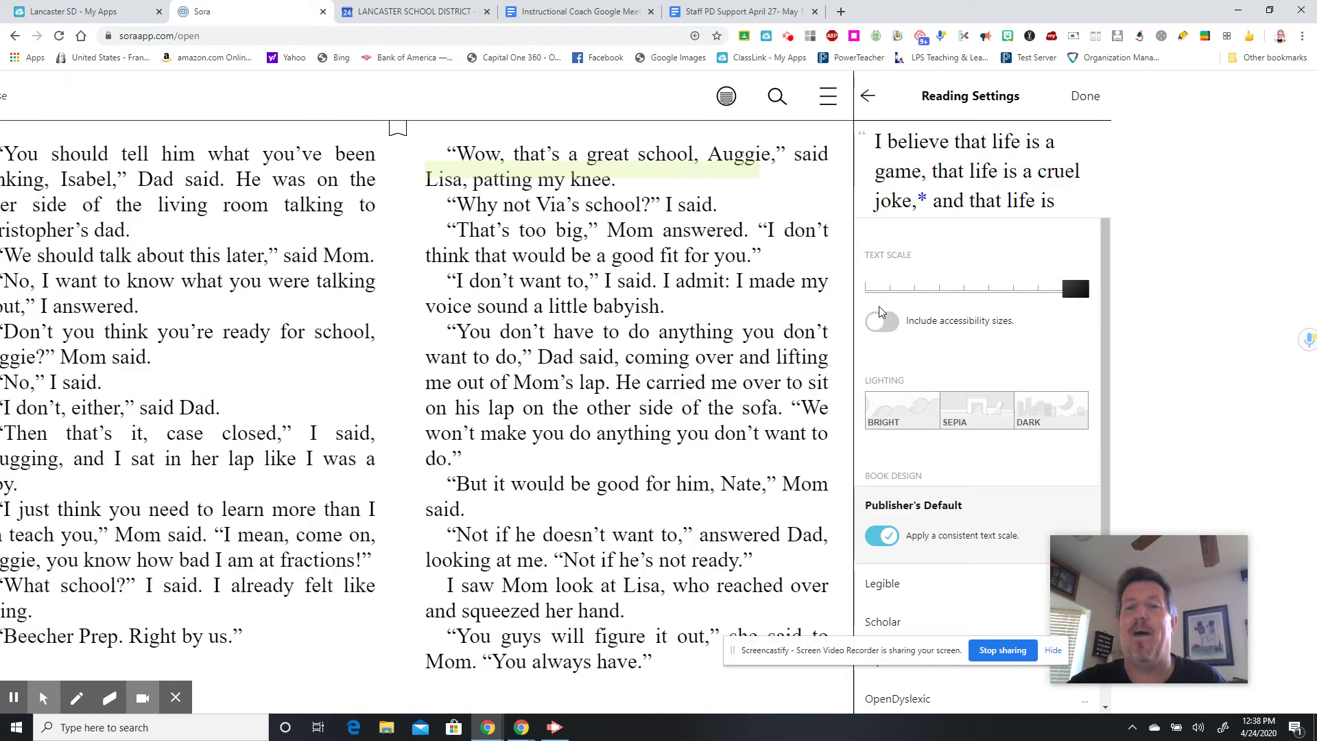
click(883, 317)
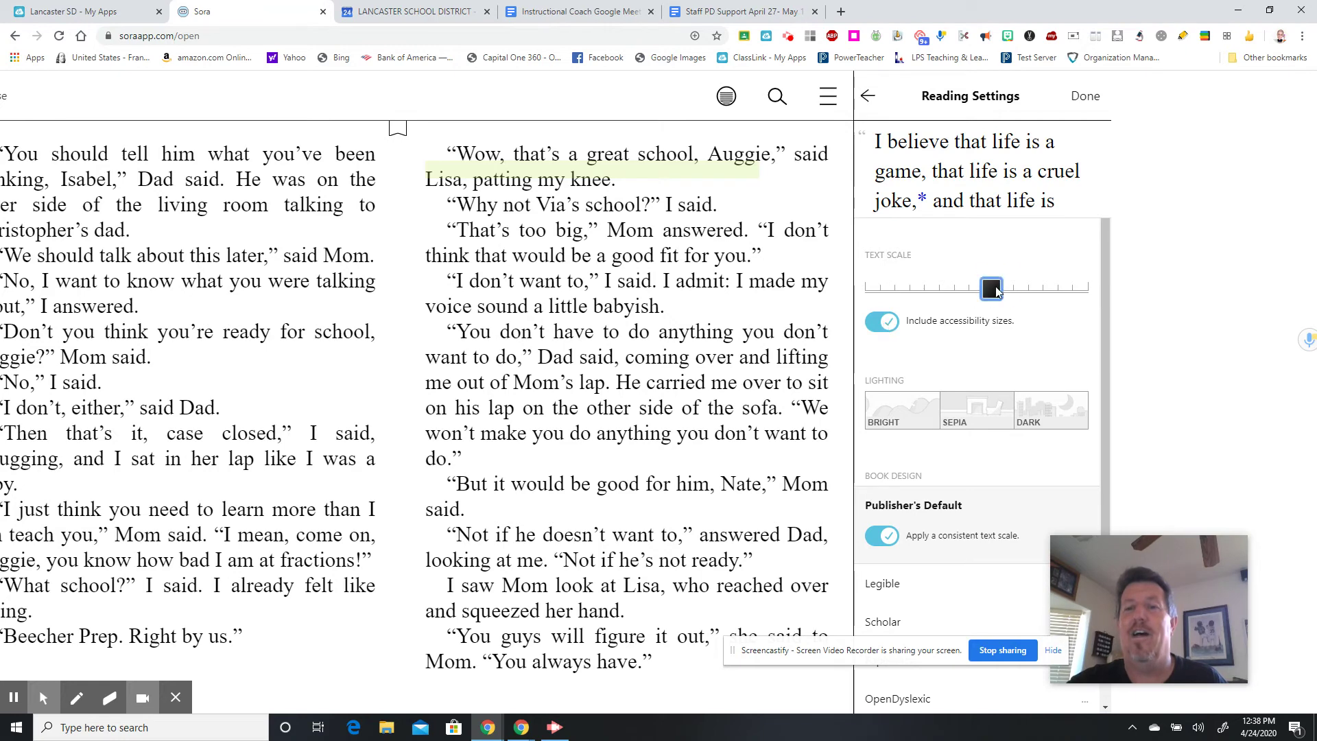
drag(996, 291, 1132, 293)
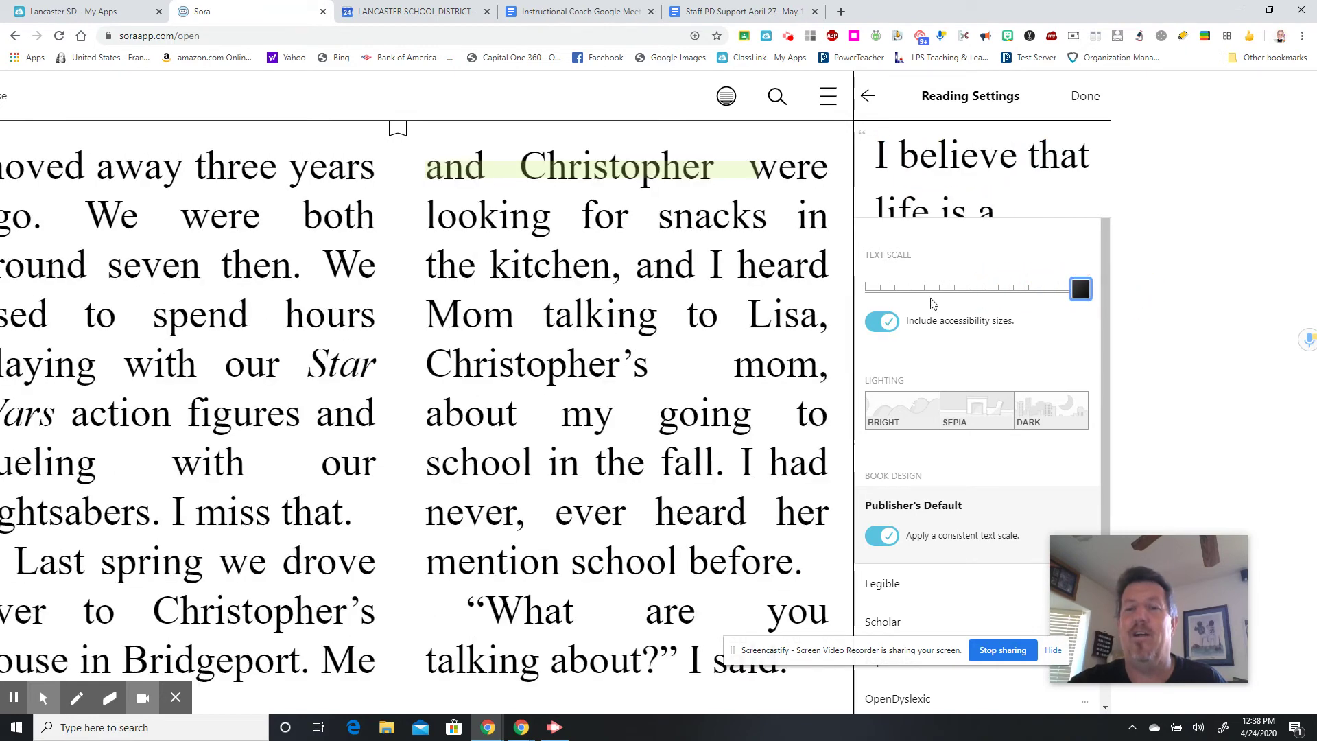
click(882, 321)
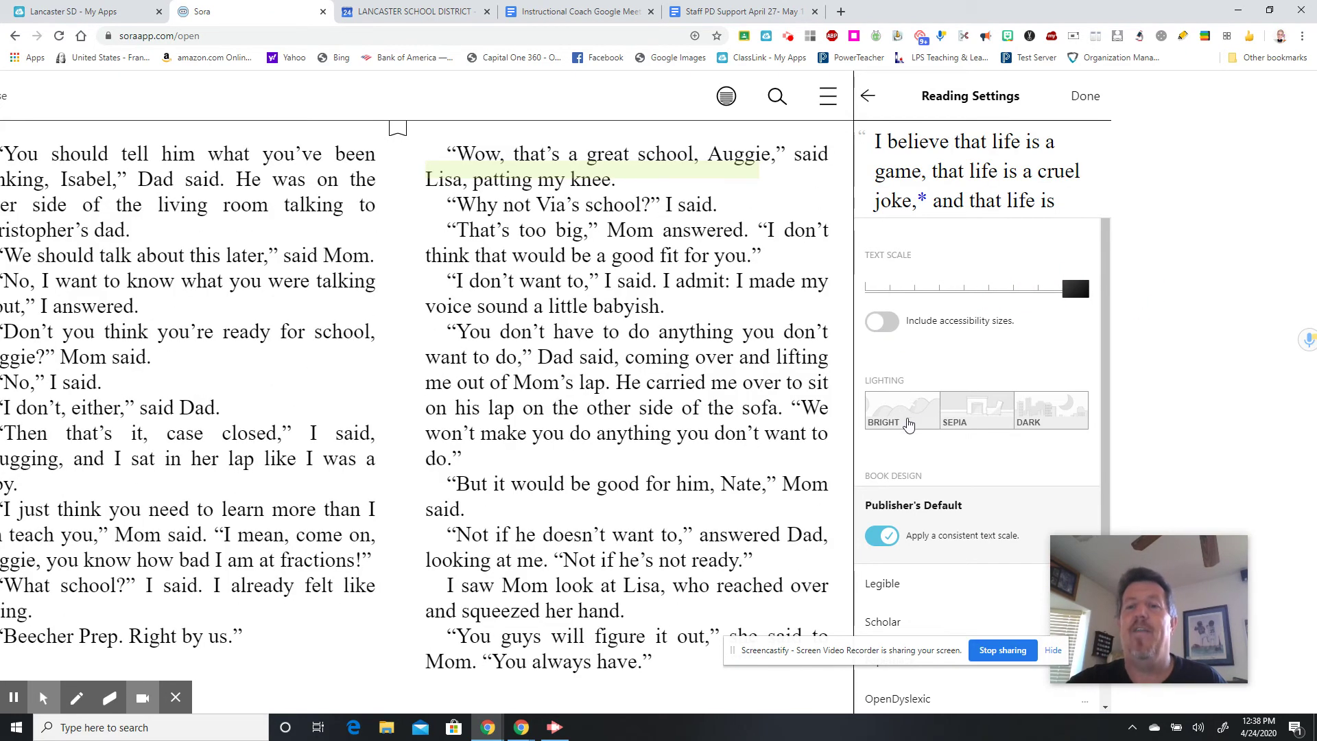
Step: Try Sepia and Dark lighting, then settle on Bright lighting
click(980, 410)
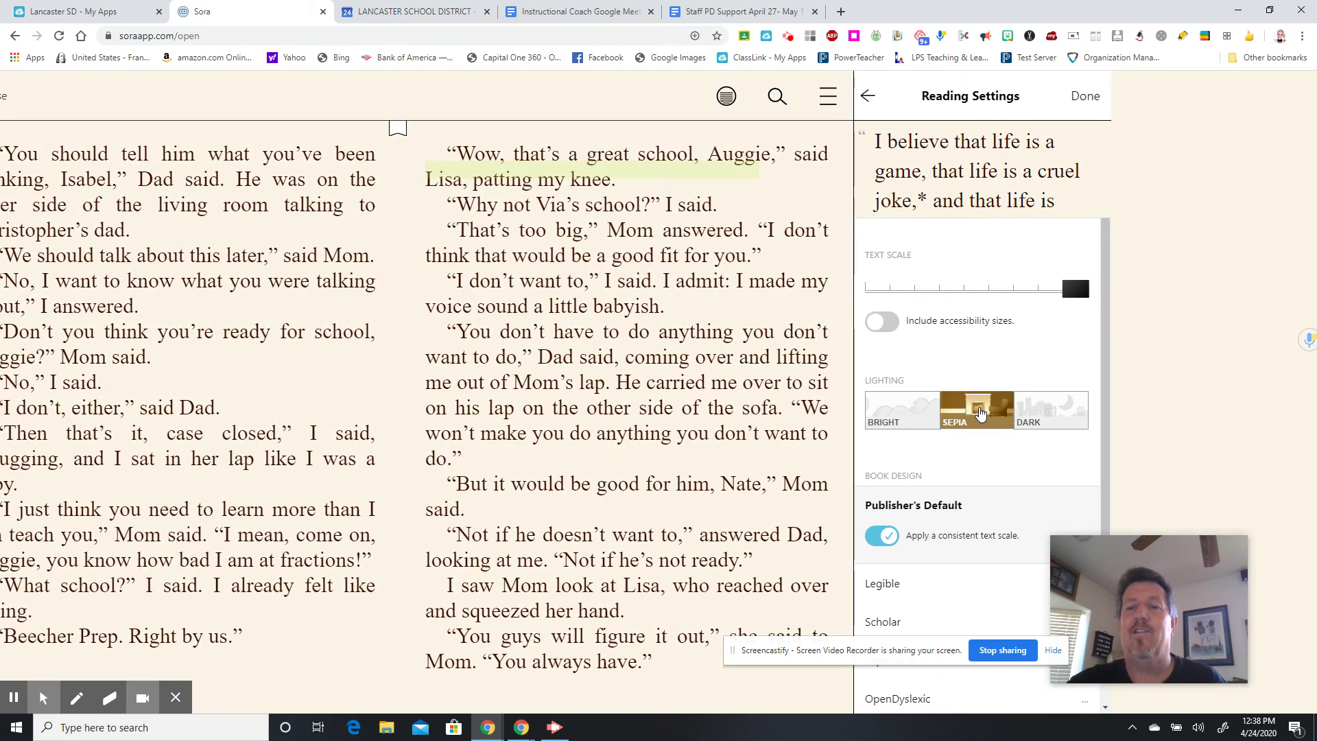
click(1032, 415)
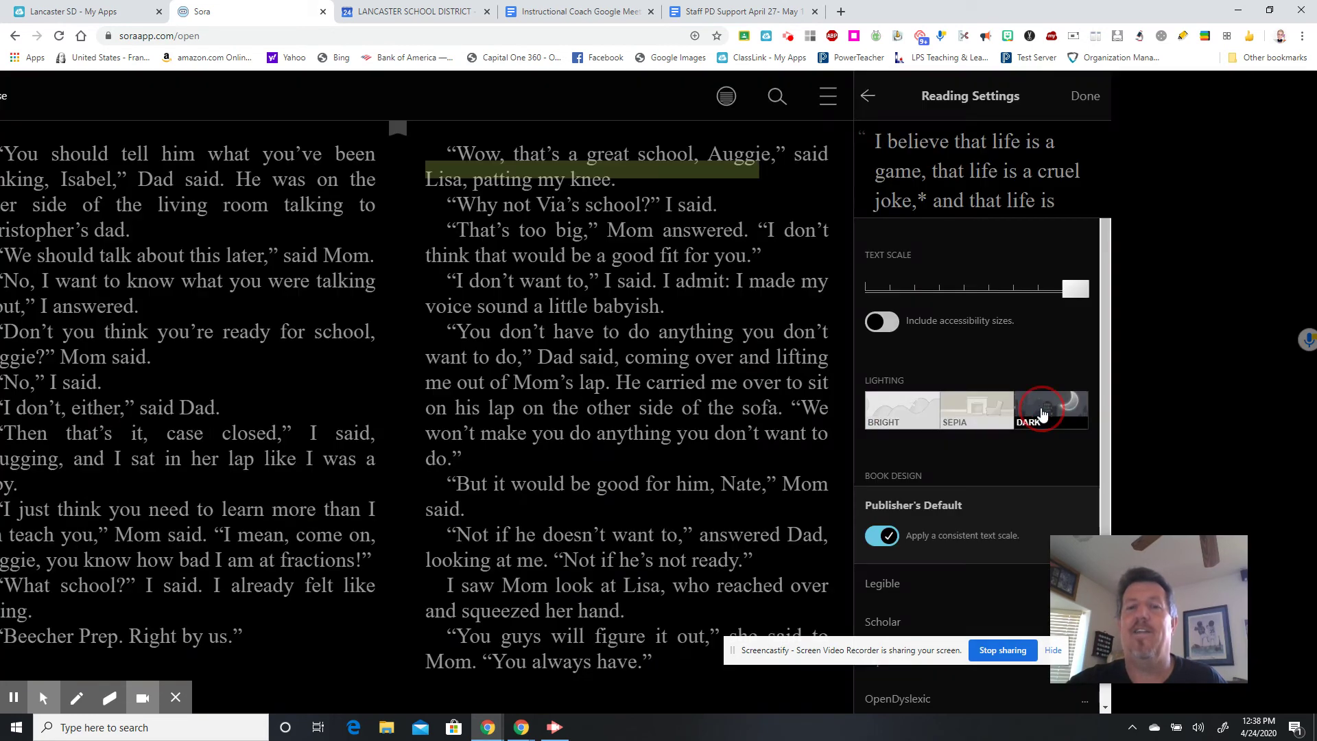
click(899, 417)
click(975, 412)
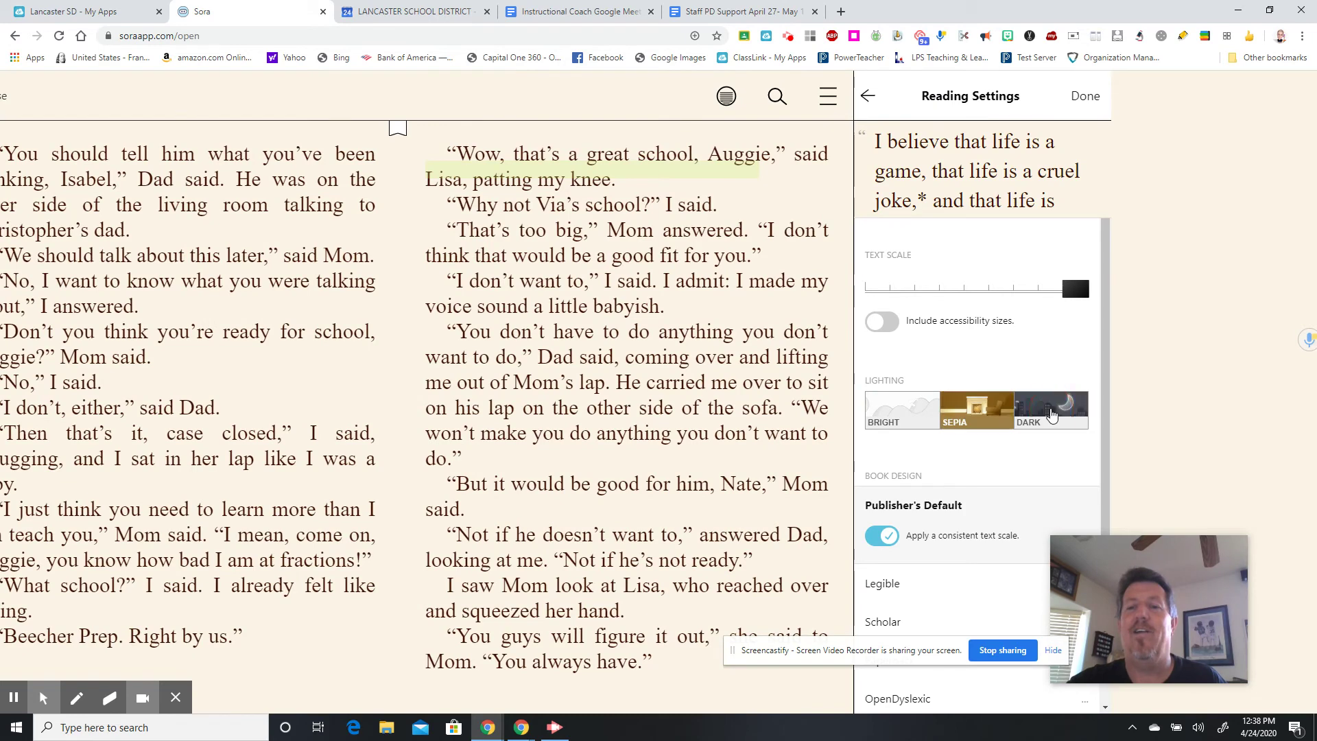
click(1052, 415)
click(902, 414)
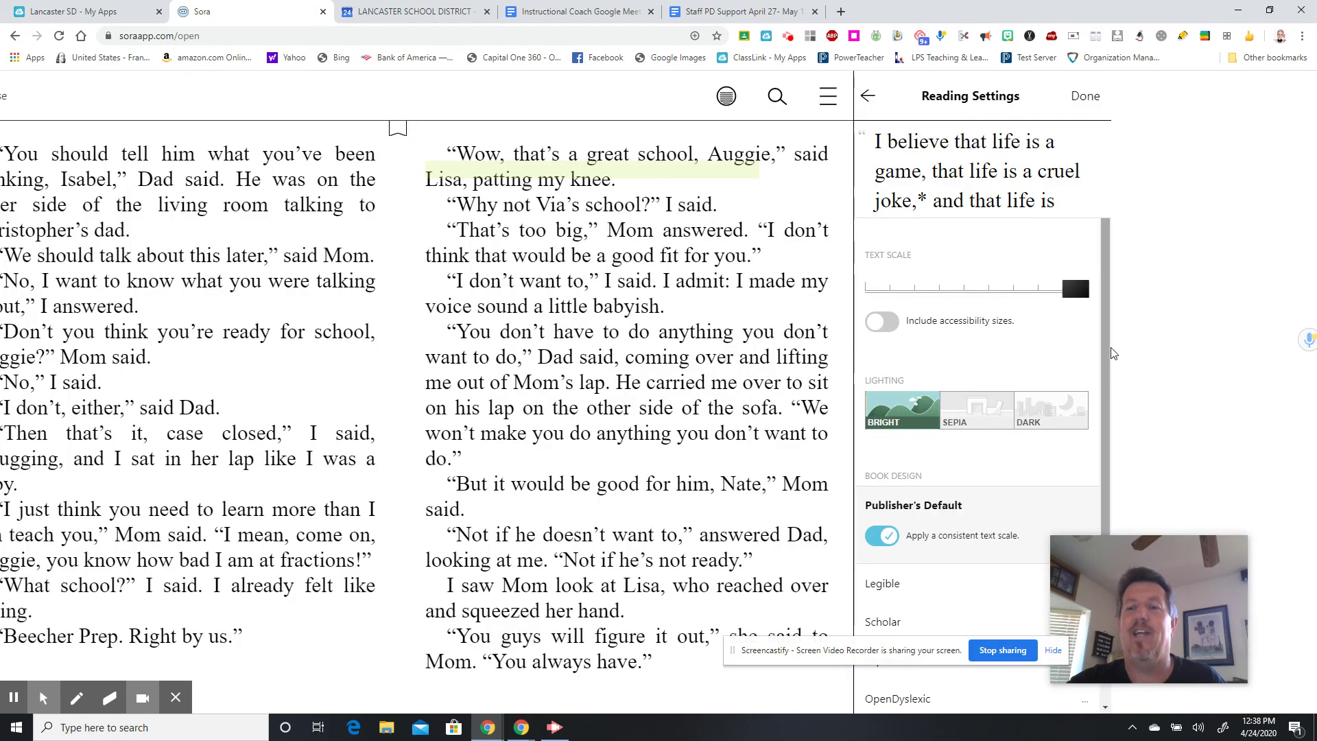
Step: Try the Legible, Scholar, Paperback and OpenDyslexic designs, then restore Publisher's Default and close settings
drag(1111, 350, 1115, 460)
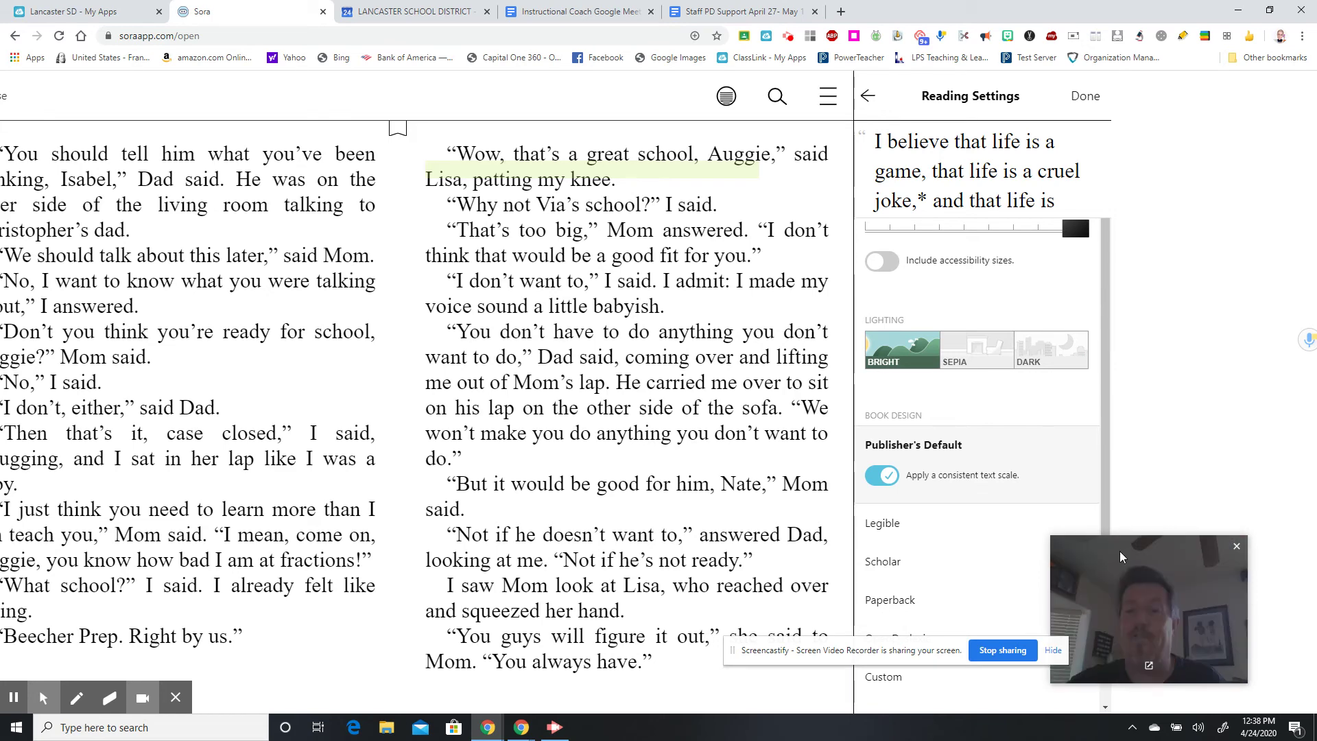
drag(1122, 562, 1189, 317)
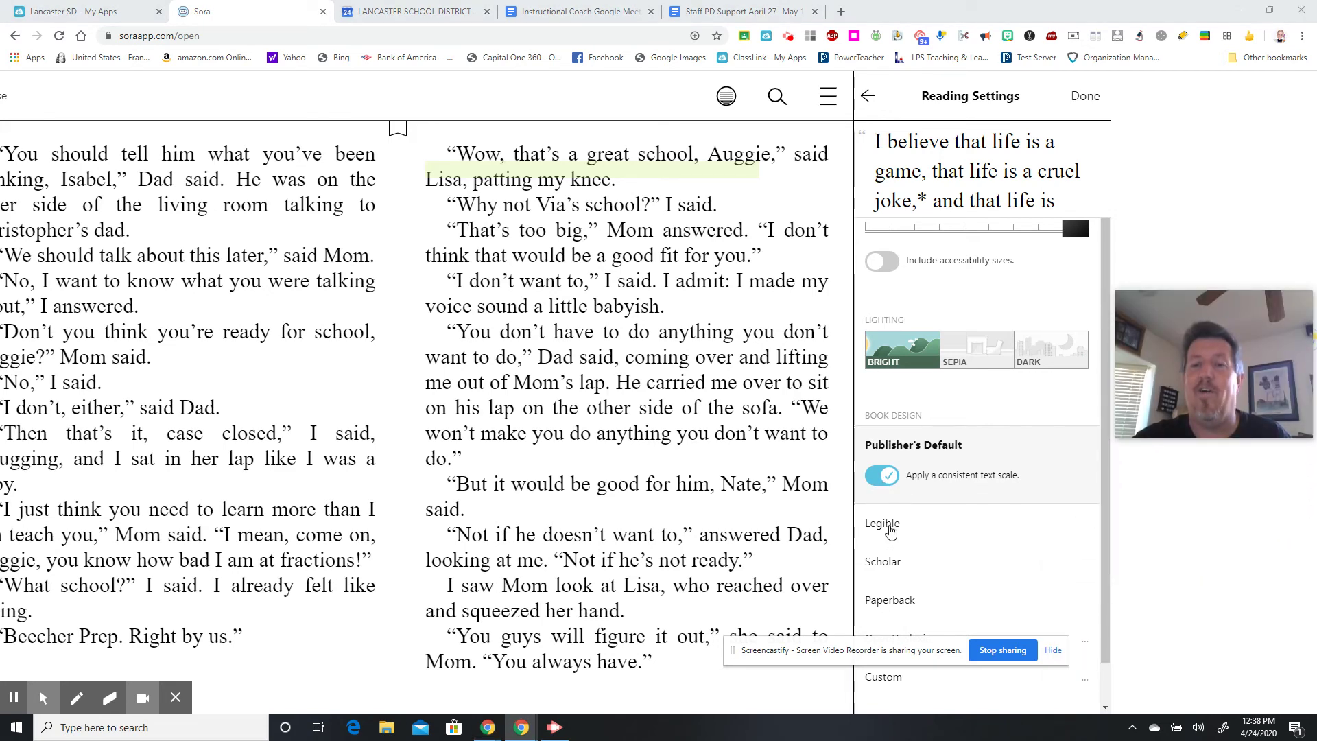
click(889, 531)
click(890, 528)
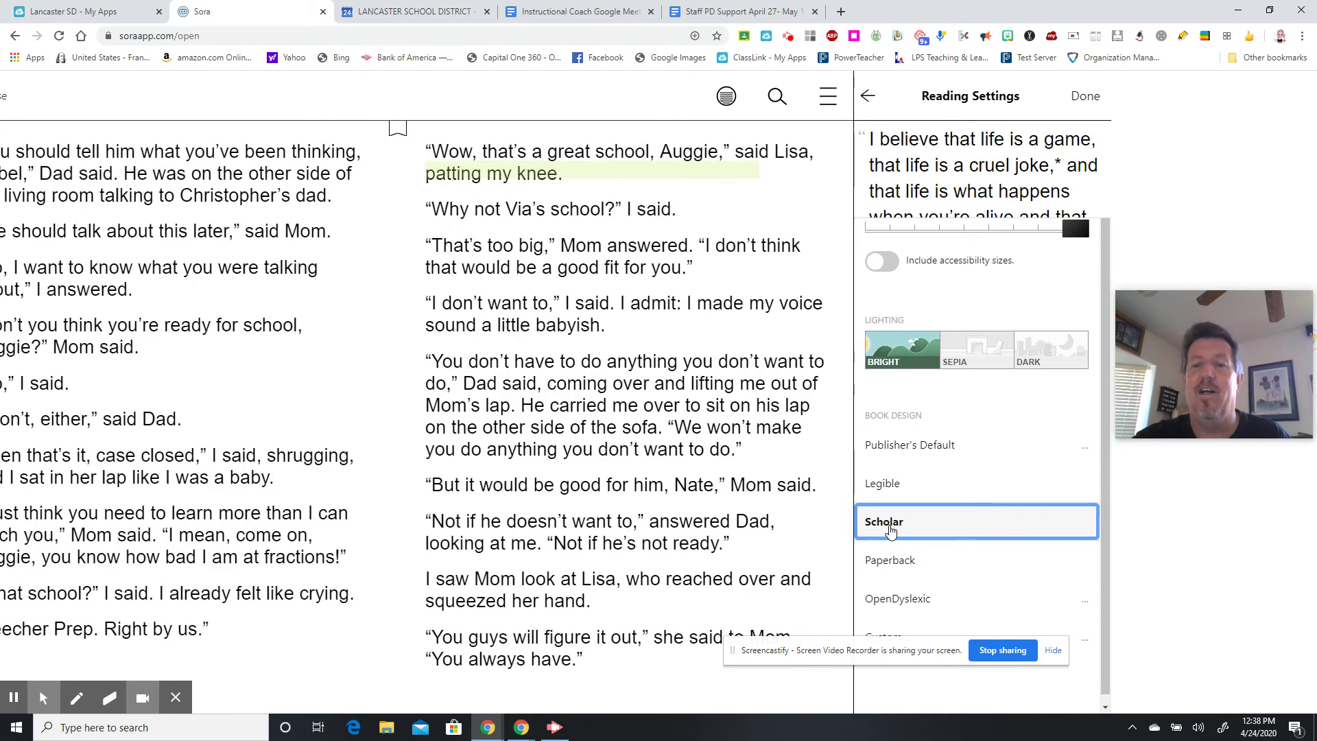
click(891, 560)
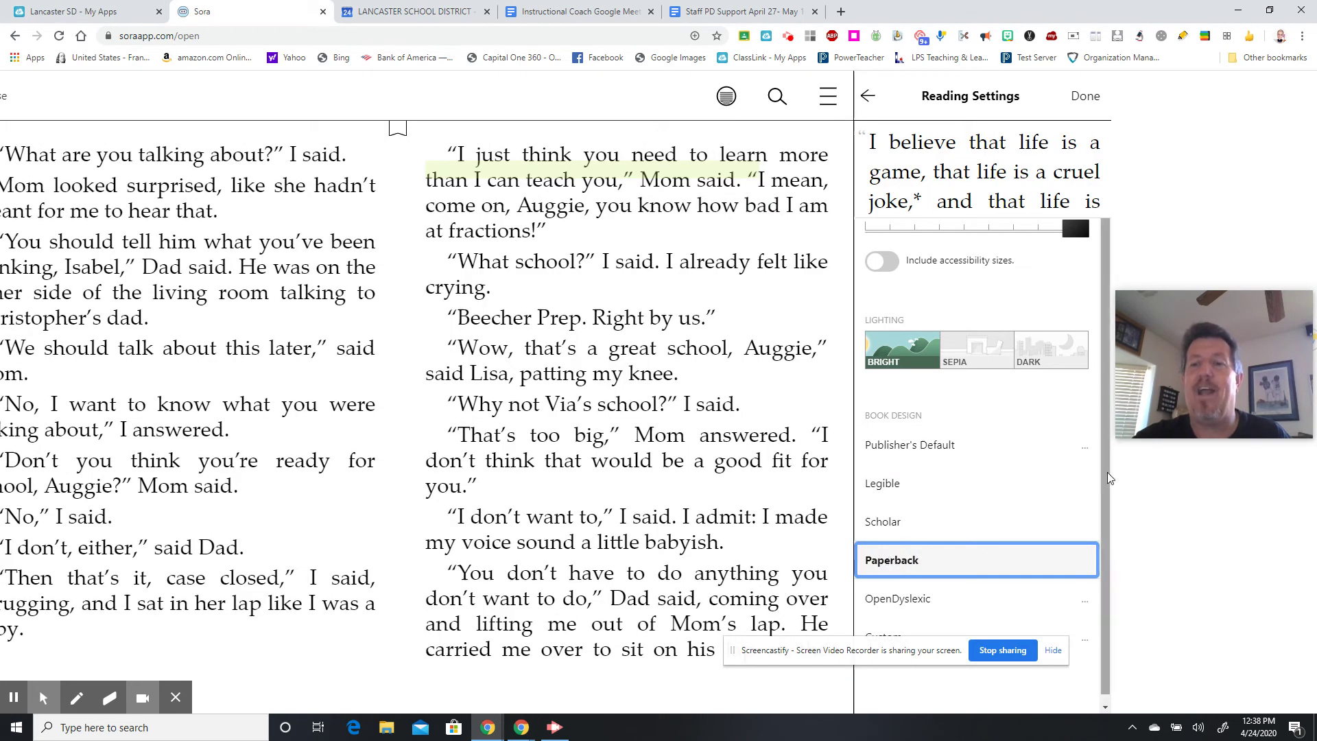
scroll(1102, 471, down, 1)
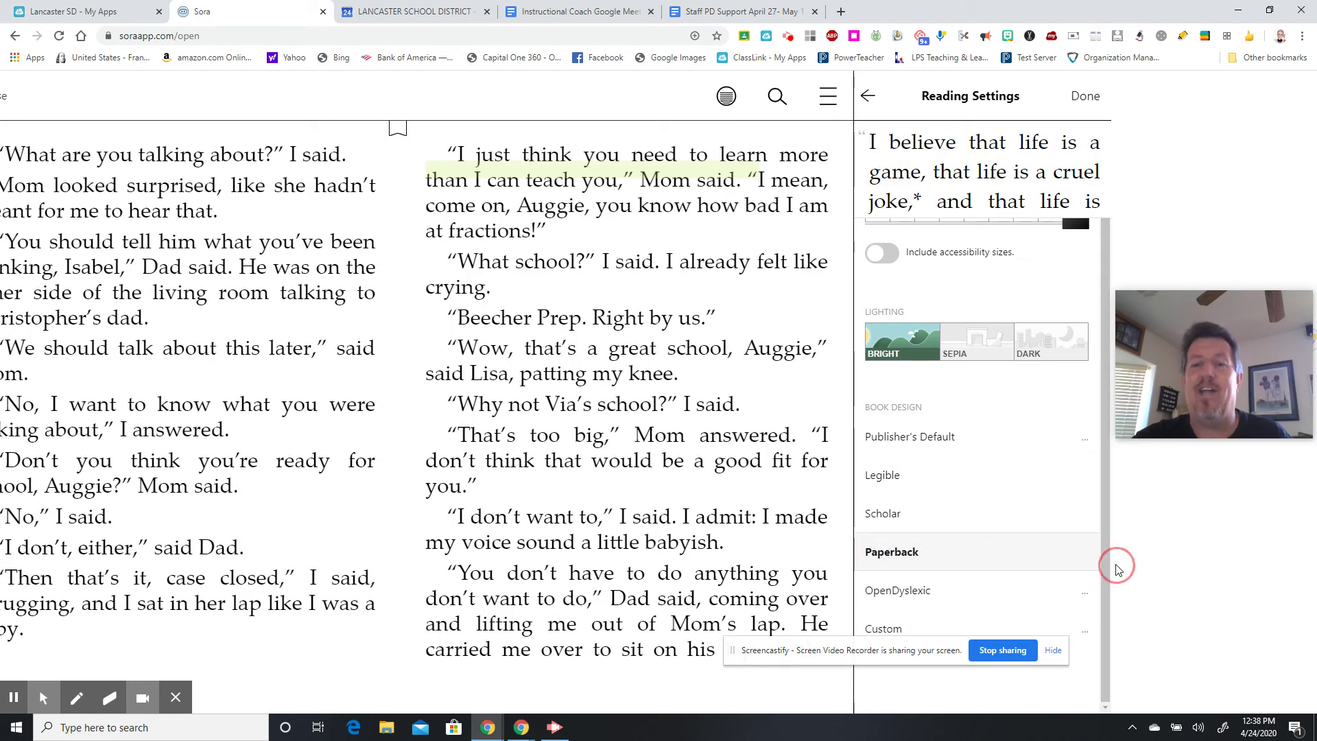
click(889, 594)
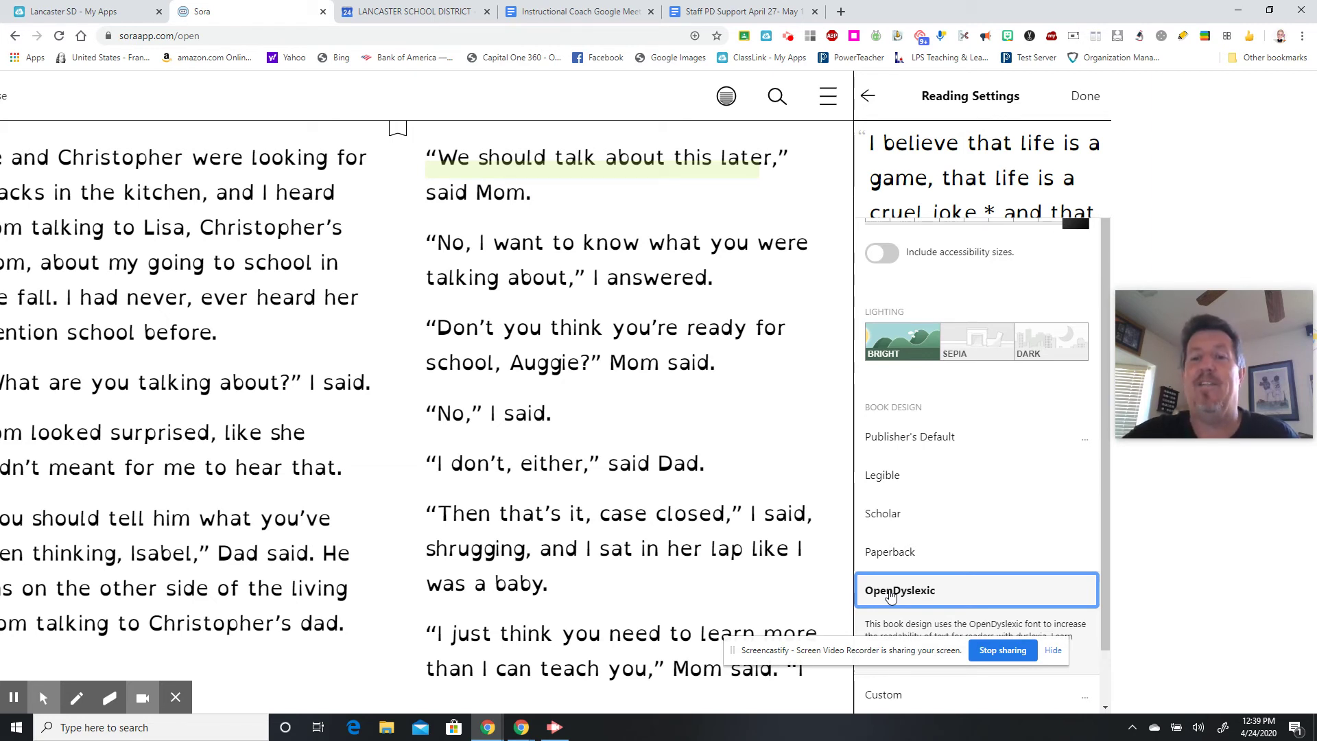
click(933, 442)
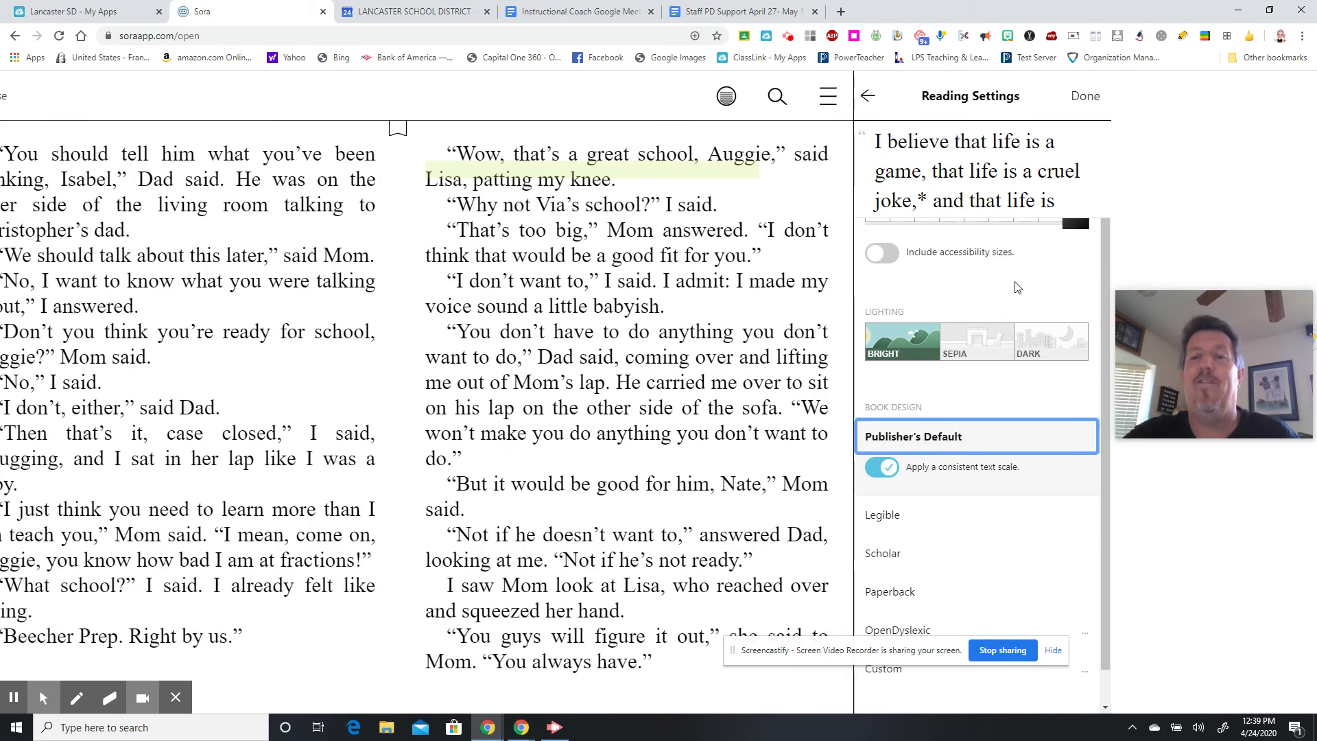
click(1090, 97)
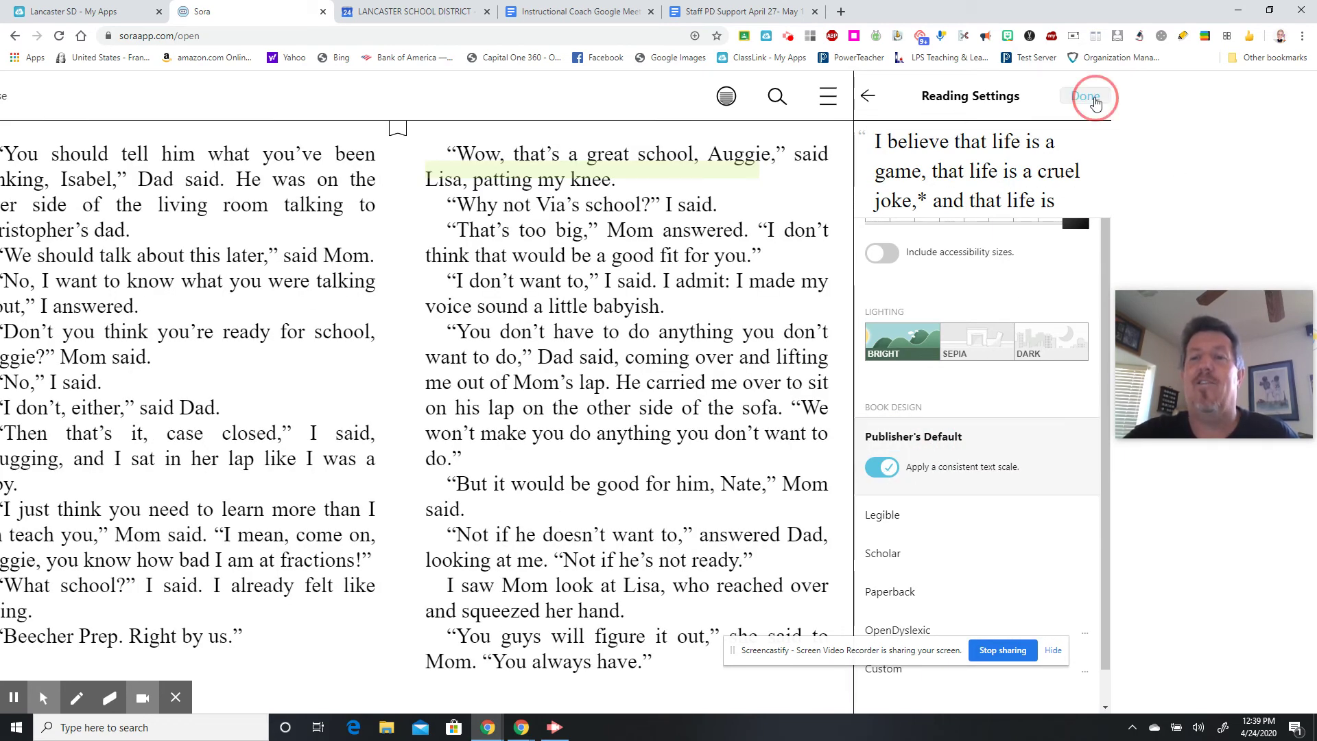
Step: Jump to the Driving chapter from the book's chapter list
click(1094, 100)
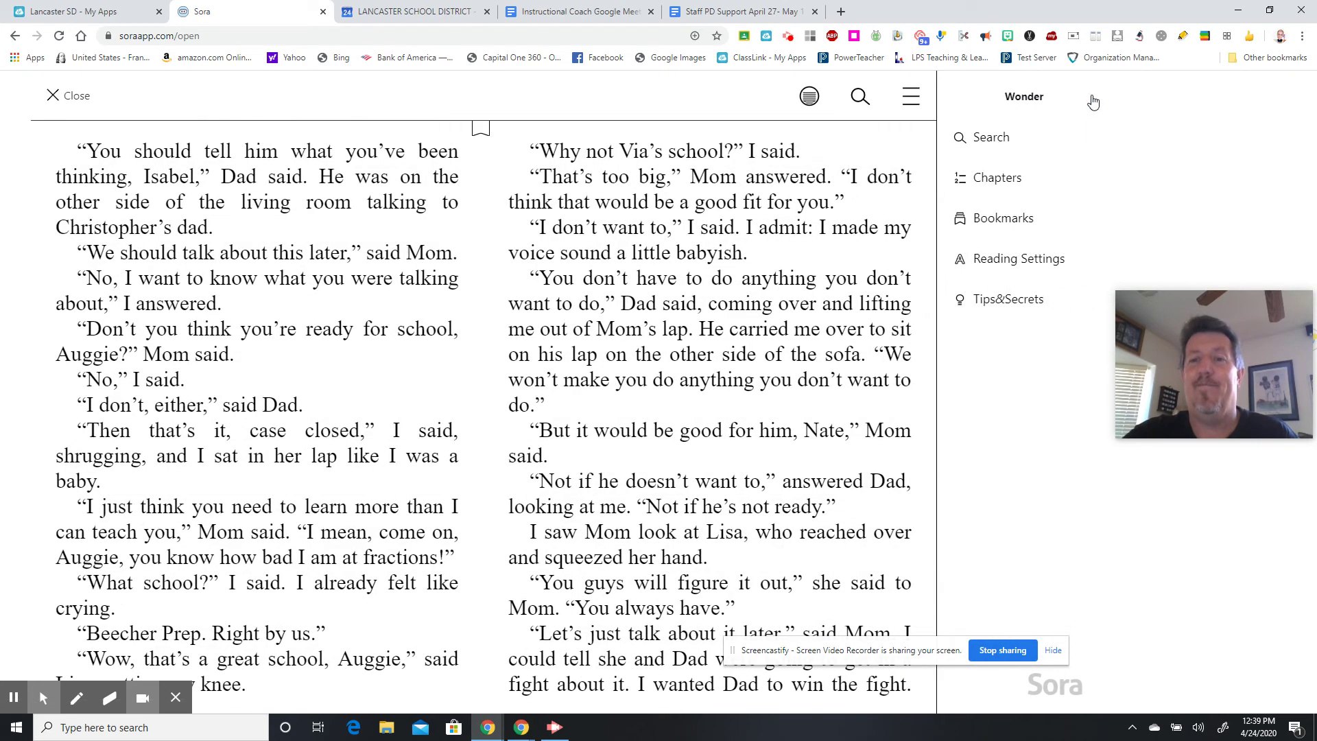
click(1004, 177)
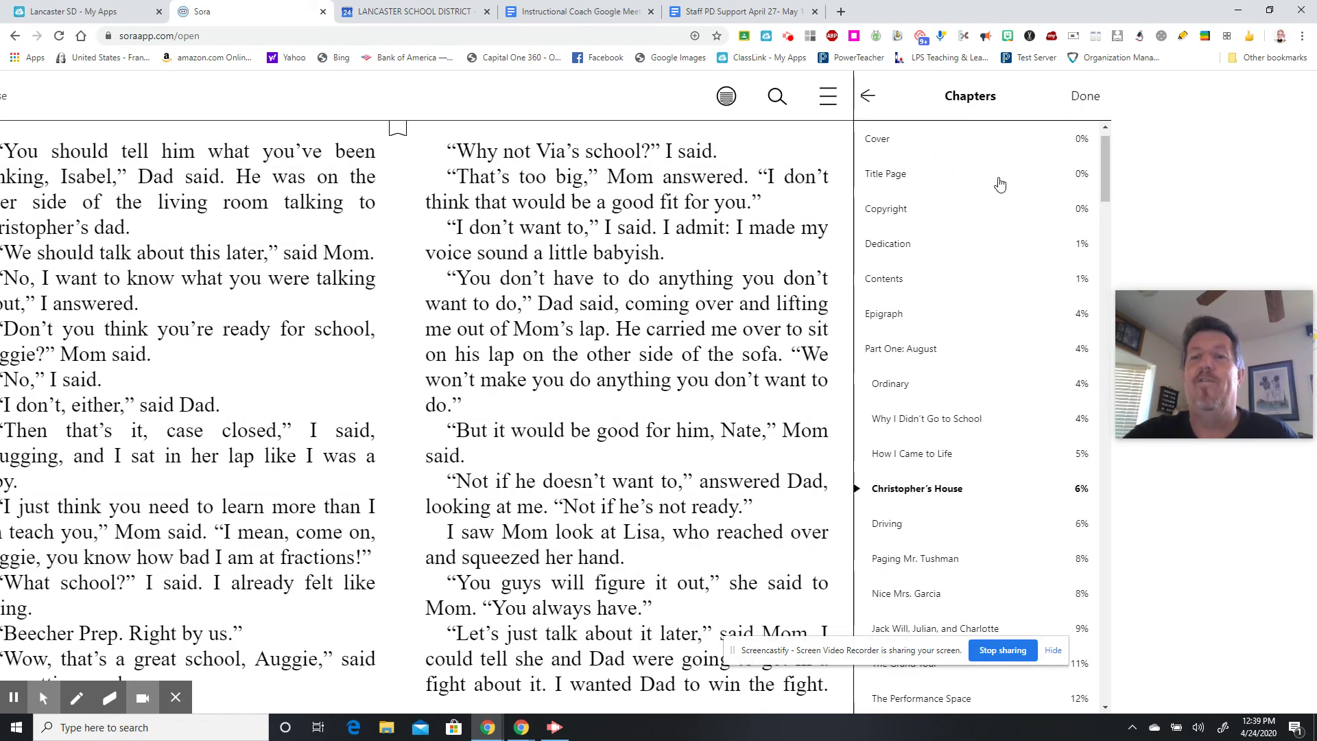
click(889, 519)
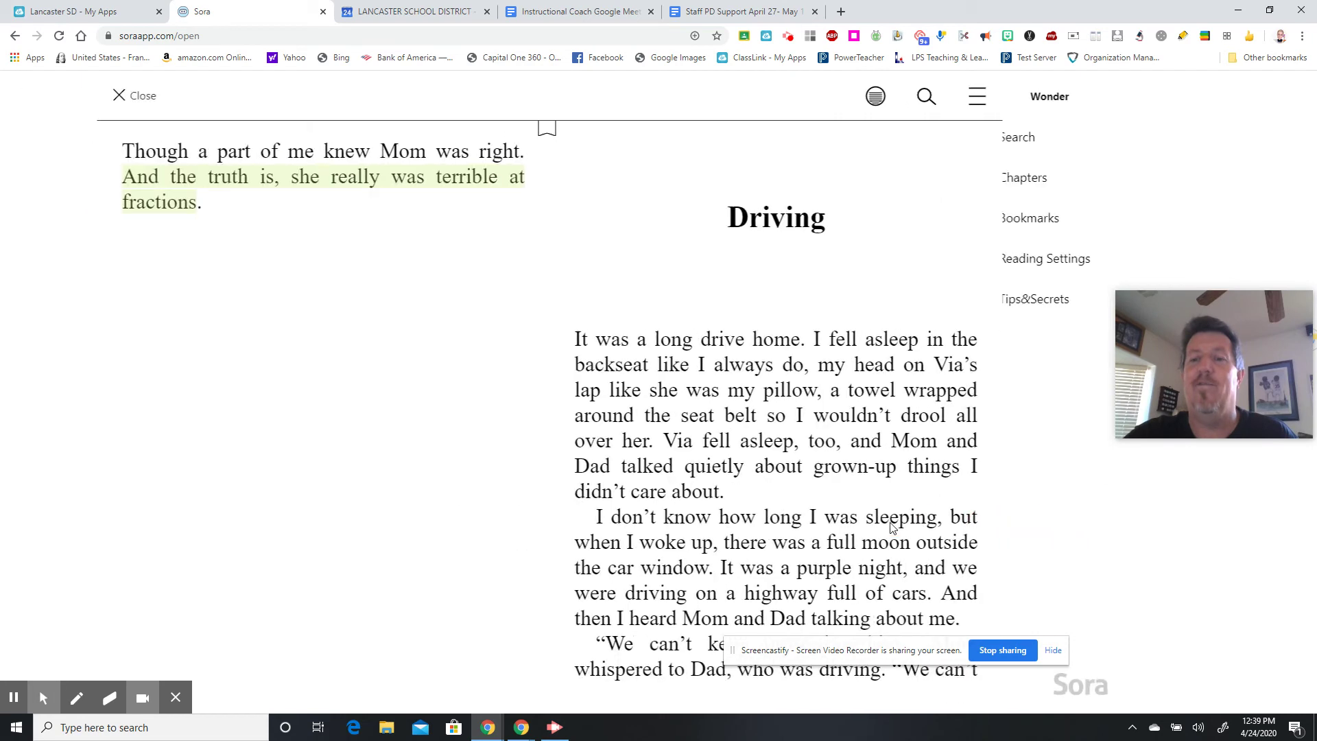
Step: View the bookmarks and highlights, try in-book search, then close the book menu
click(1086, 97)
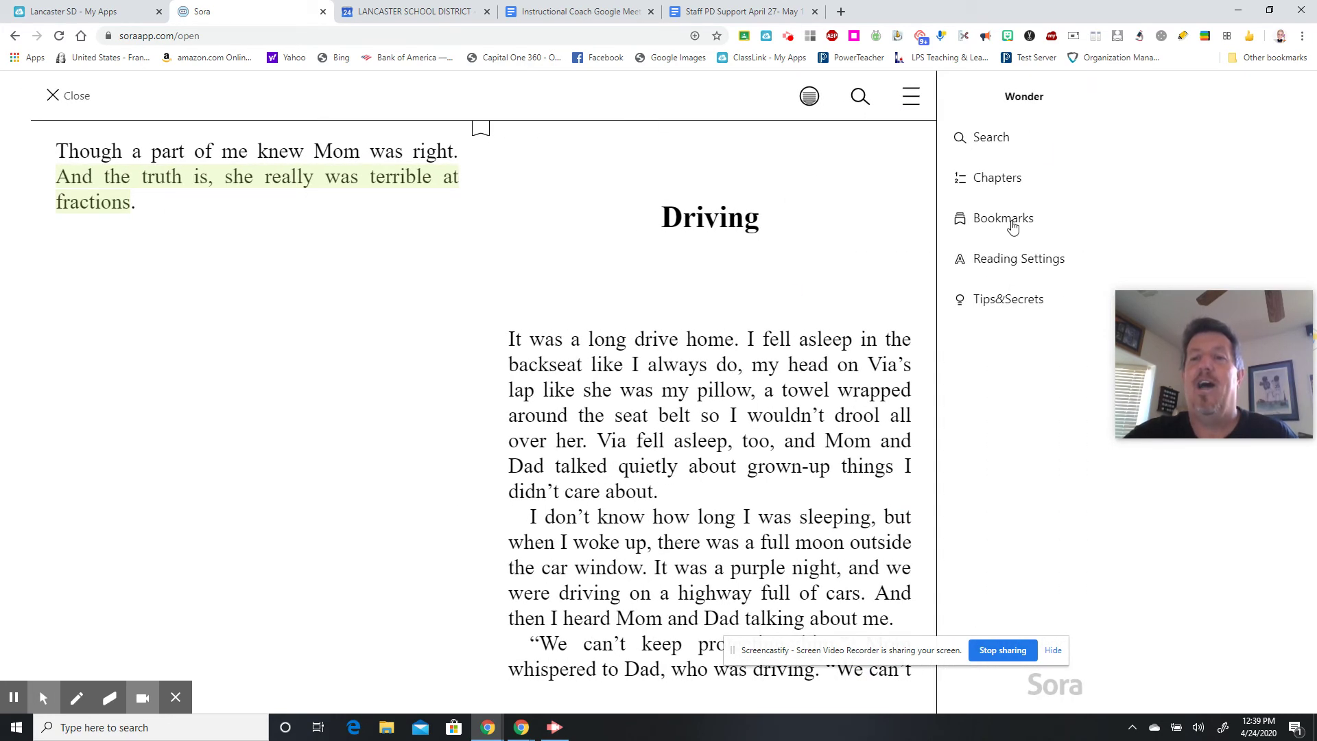
click(1013, 225)
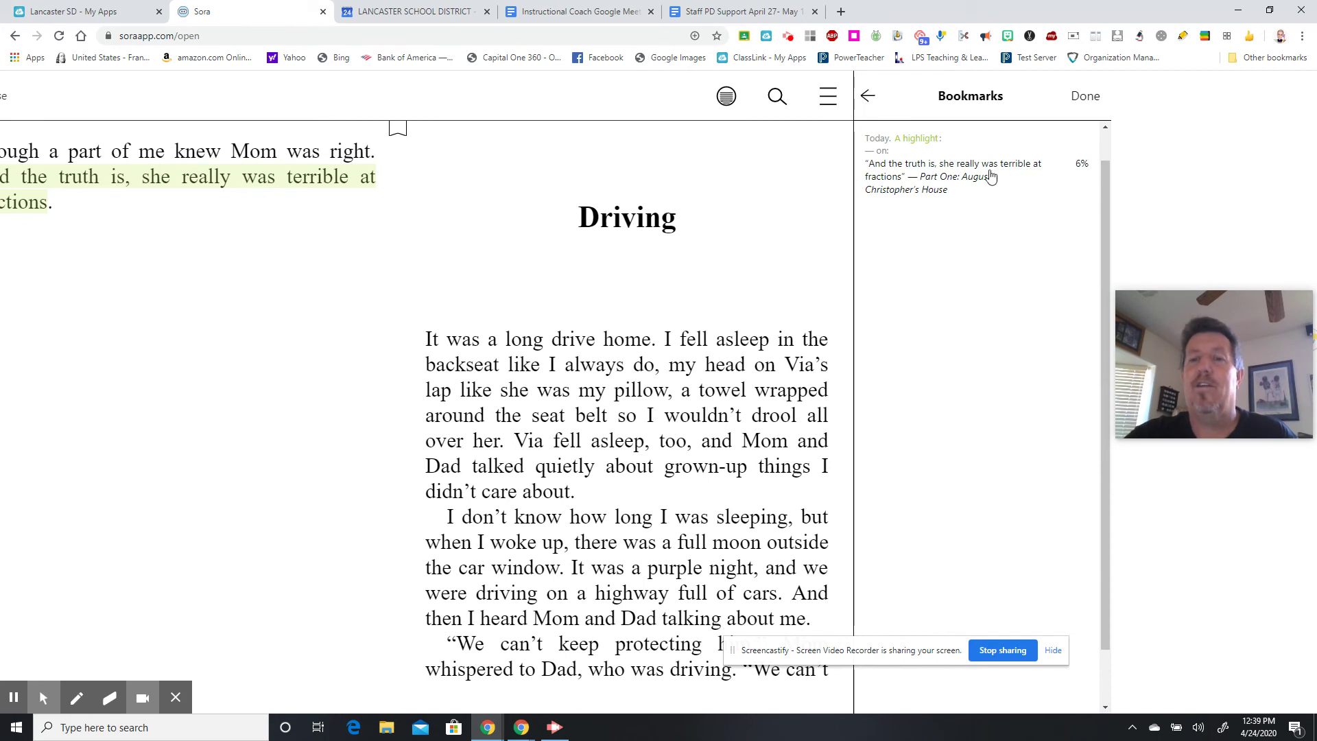
click(1074, 101)
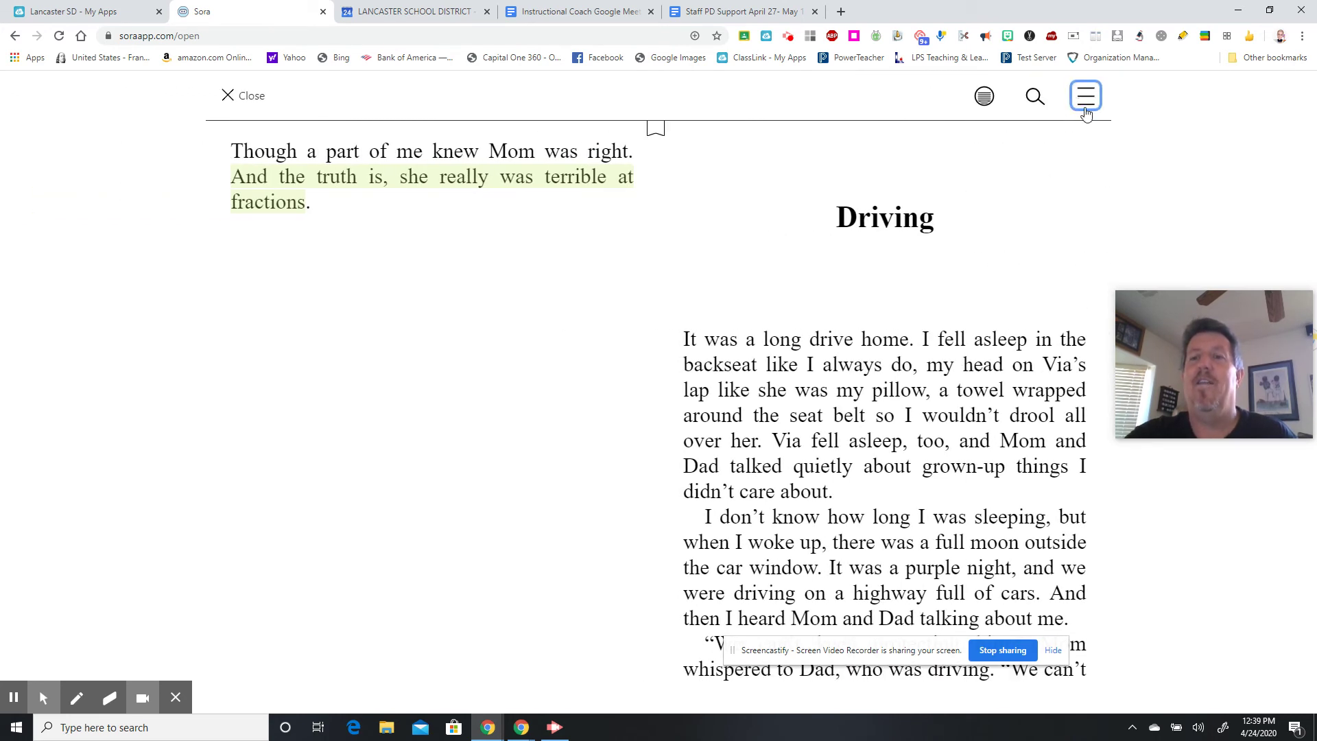
click(1084, 108)
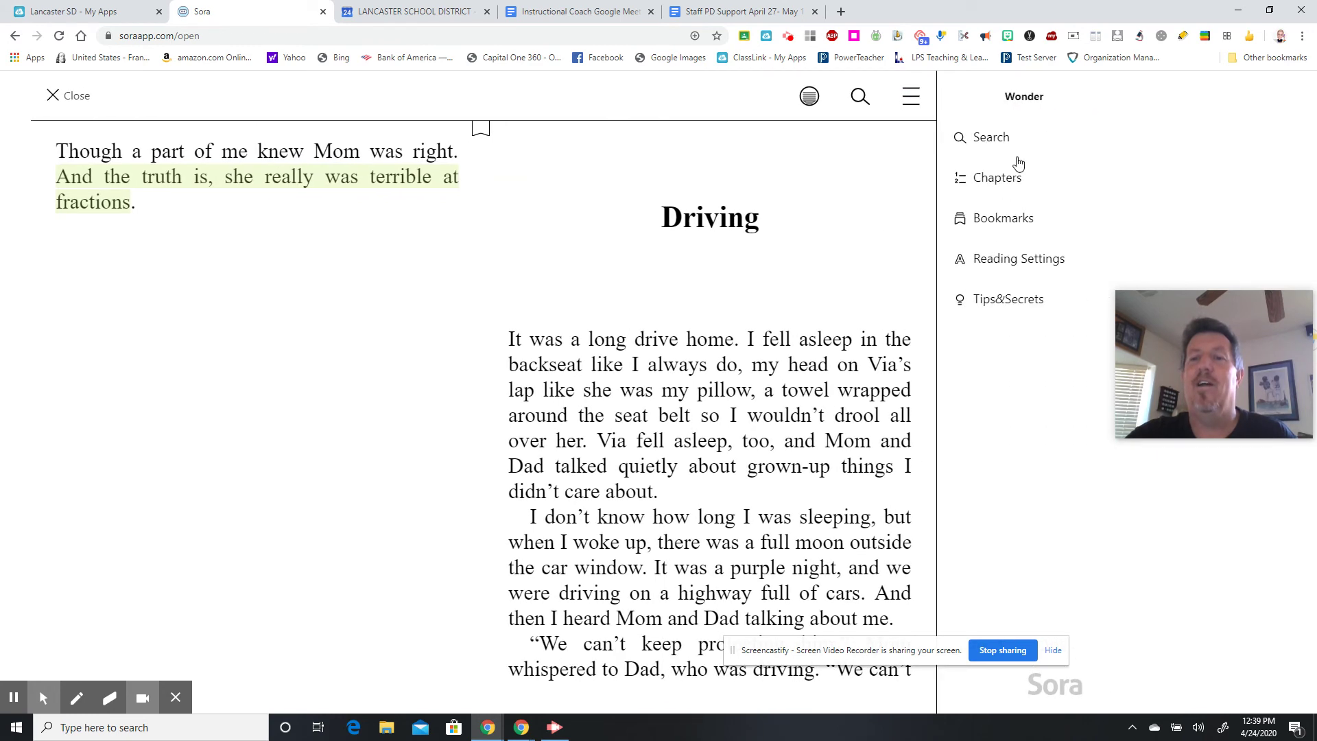
click(991, 138)
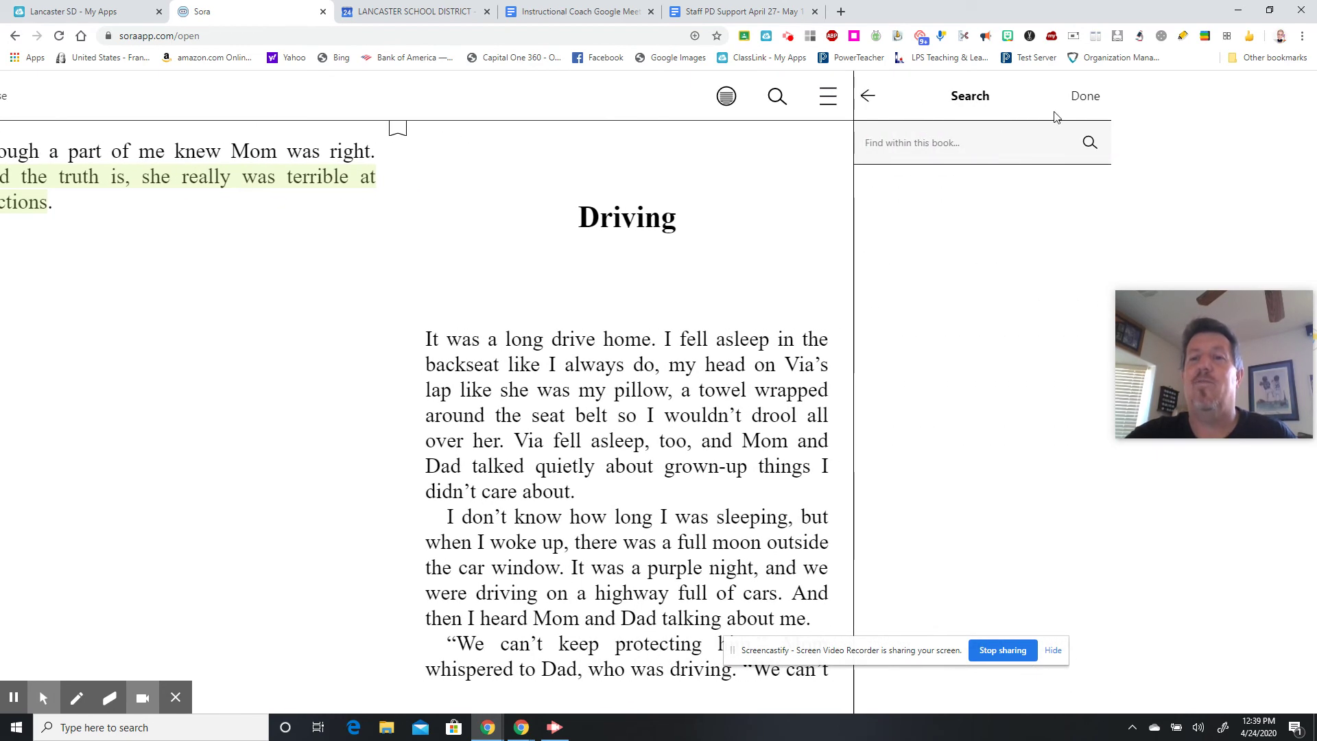
click(869, 96)
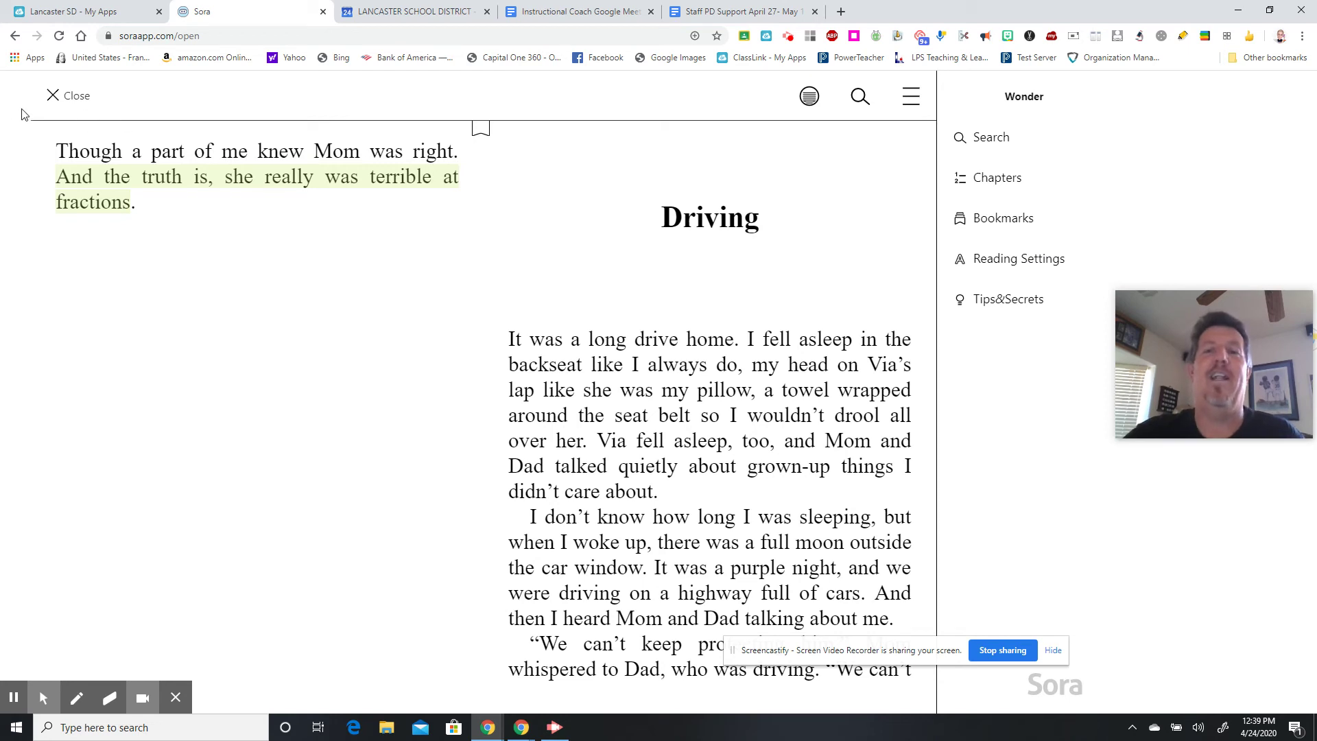
click(52, 100)
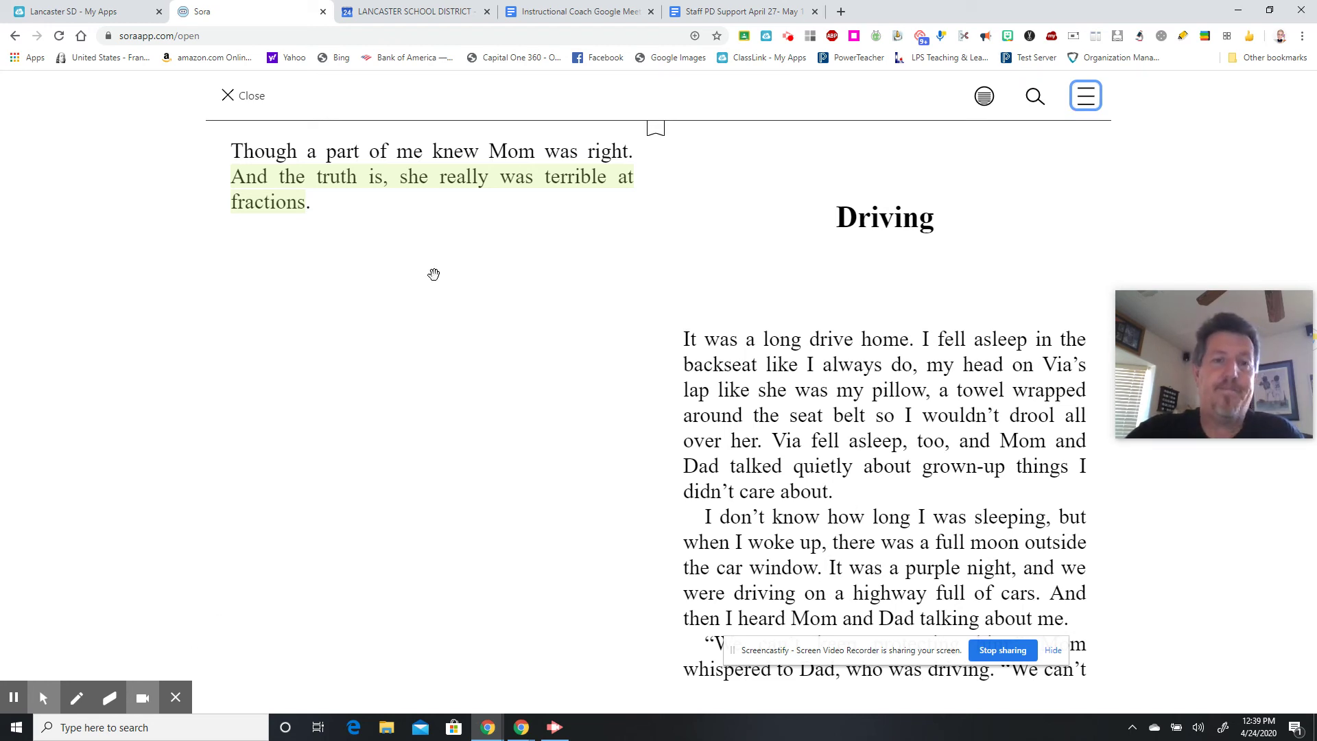
Step: Close Wonder, scroll through the Home page, and go to Explore's available titles
click(233, 99)
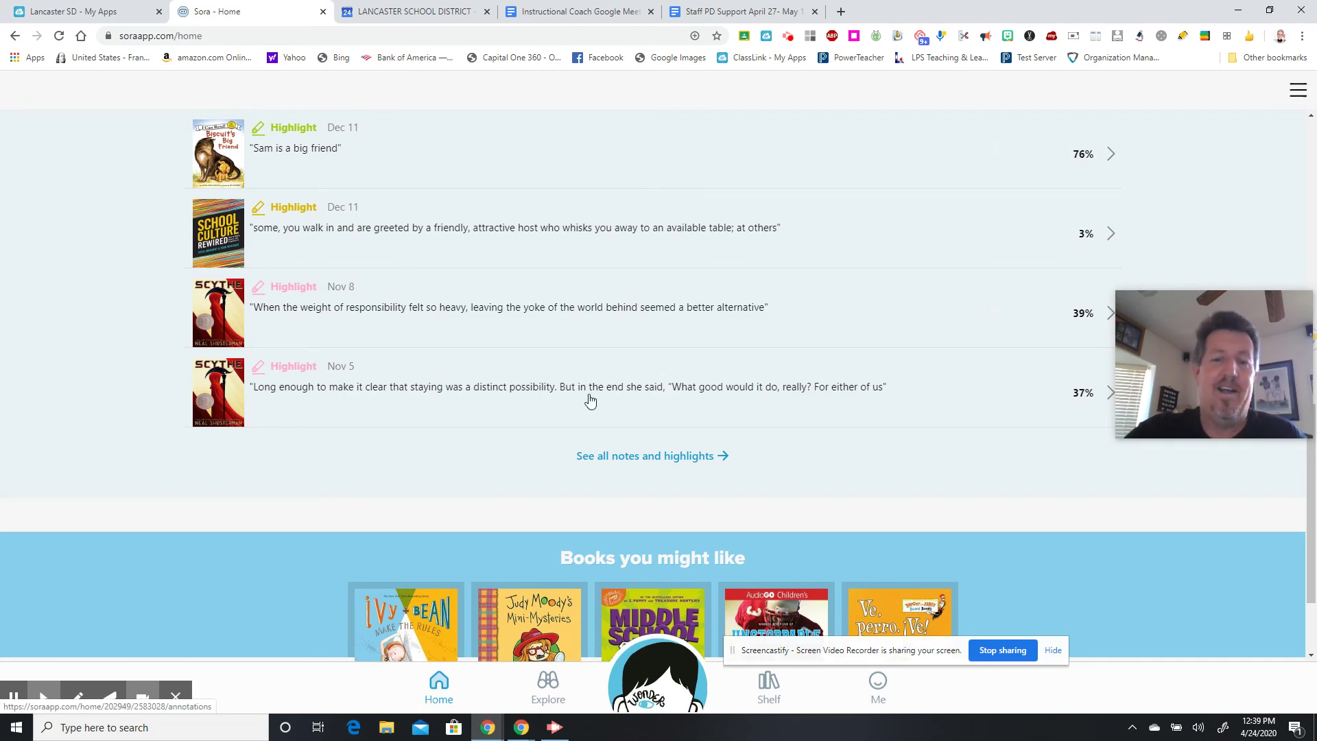
click(439, 689)
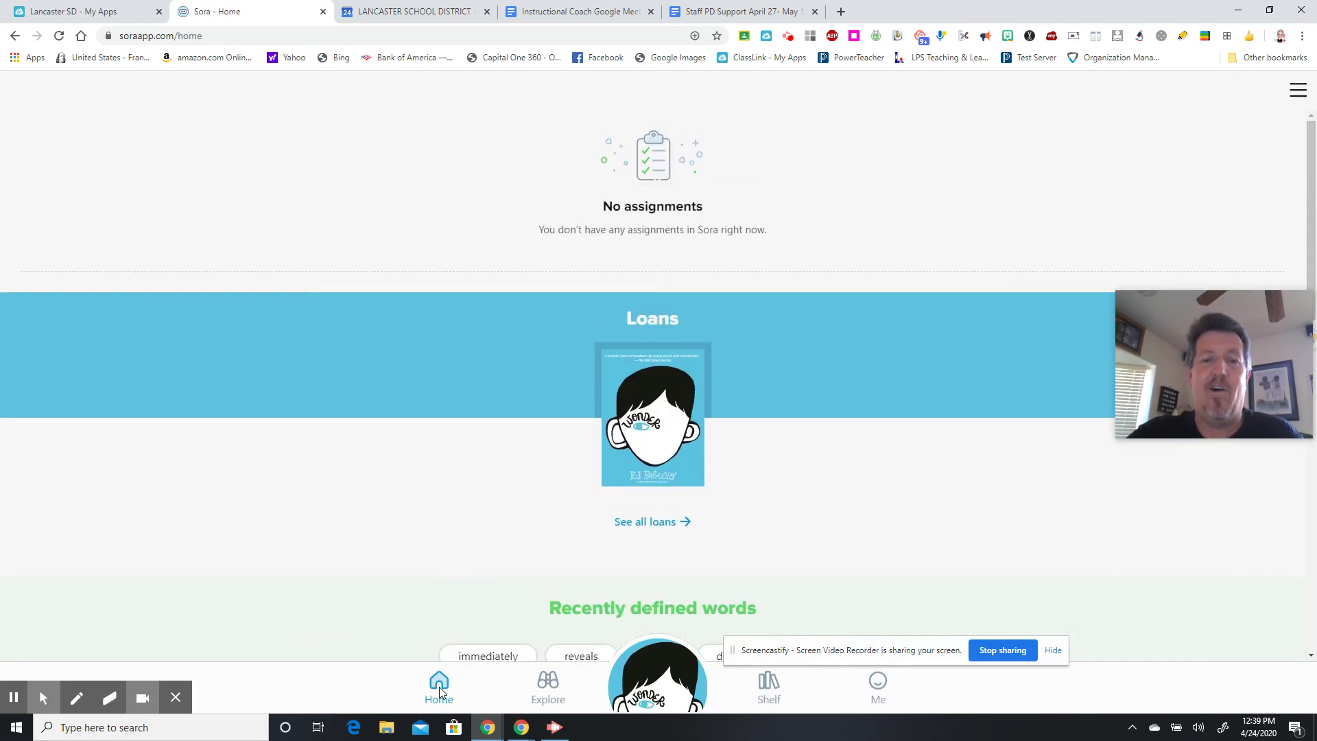
drag(1308, 192, 1314, 606)
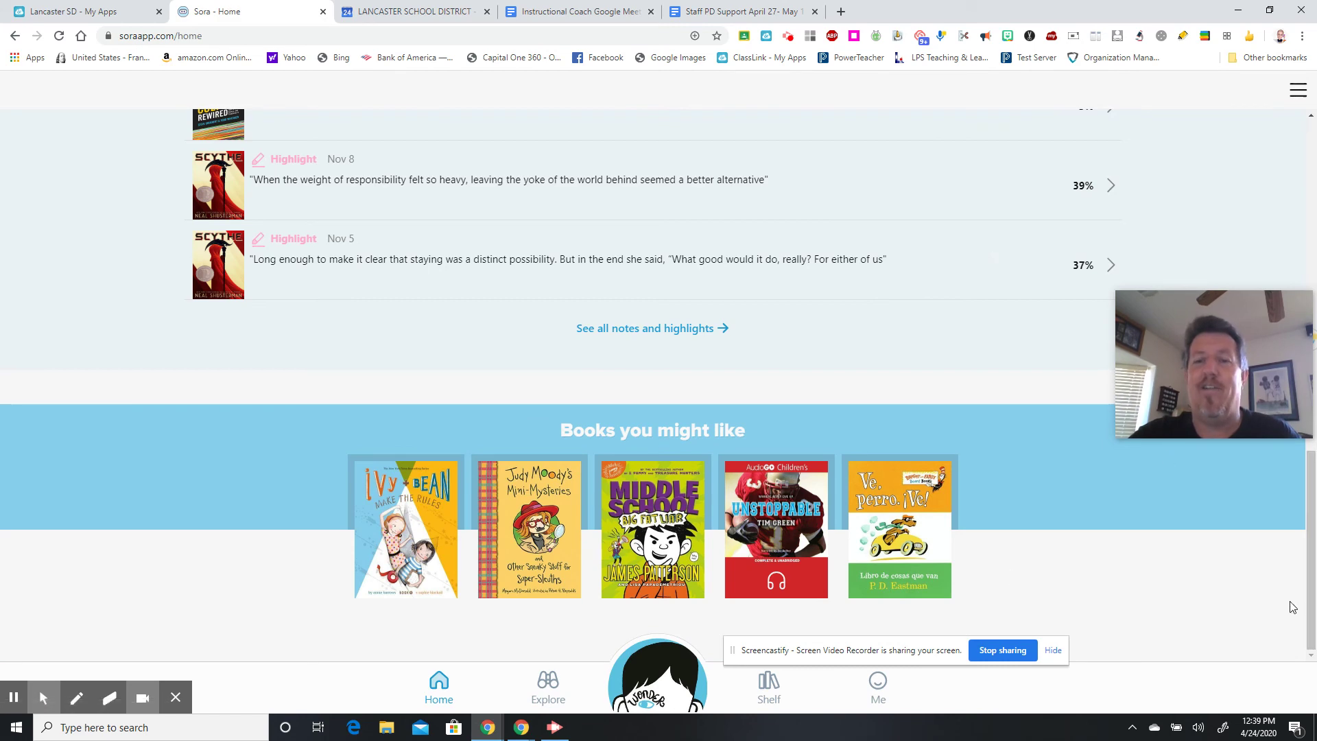
drag(1309, 592, 1314, 273)
click(551, 685)
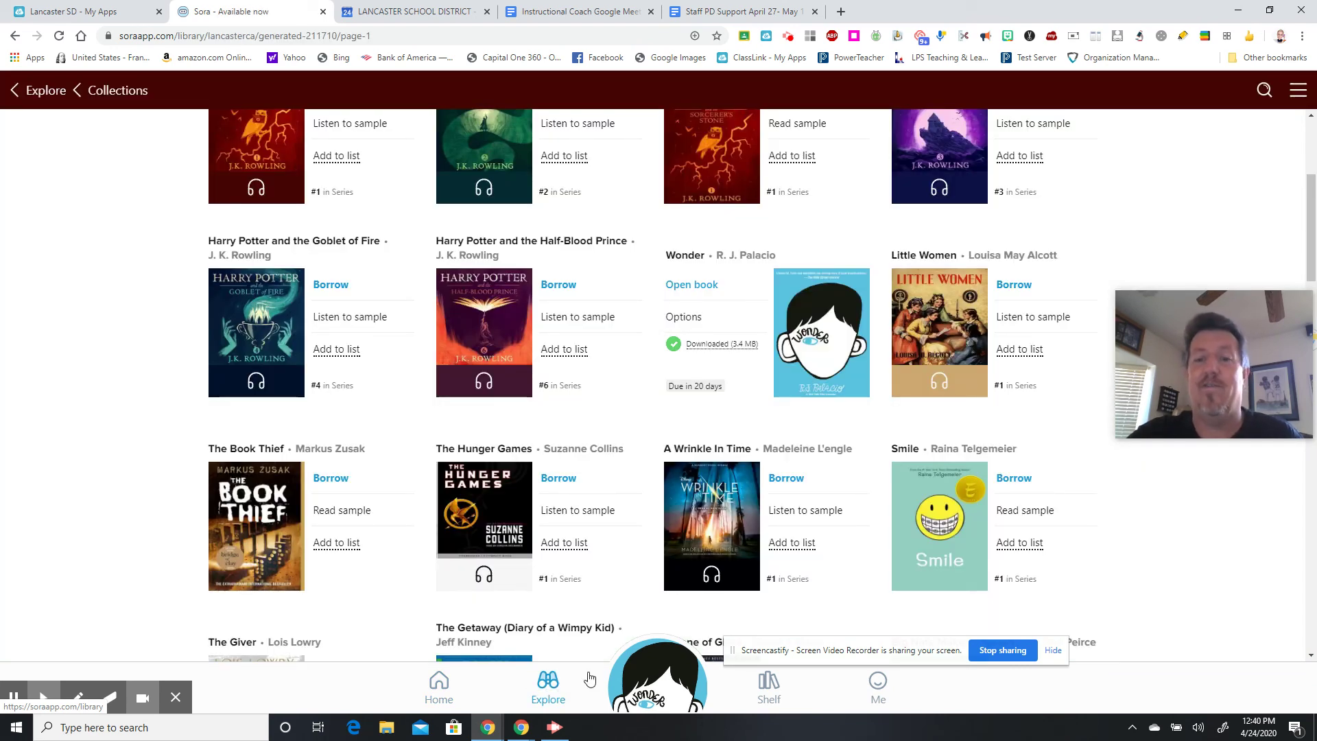
Step: Go from Explore to the Shelf's Loans list showing Wonder, then reload the page
click(38, 94)
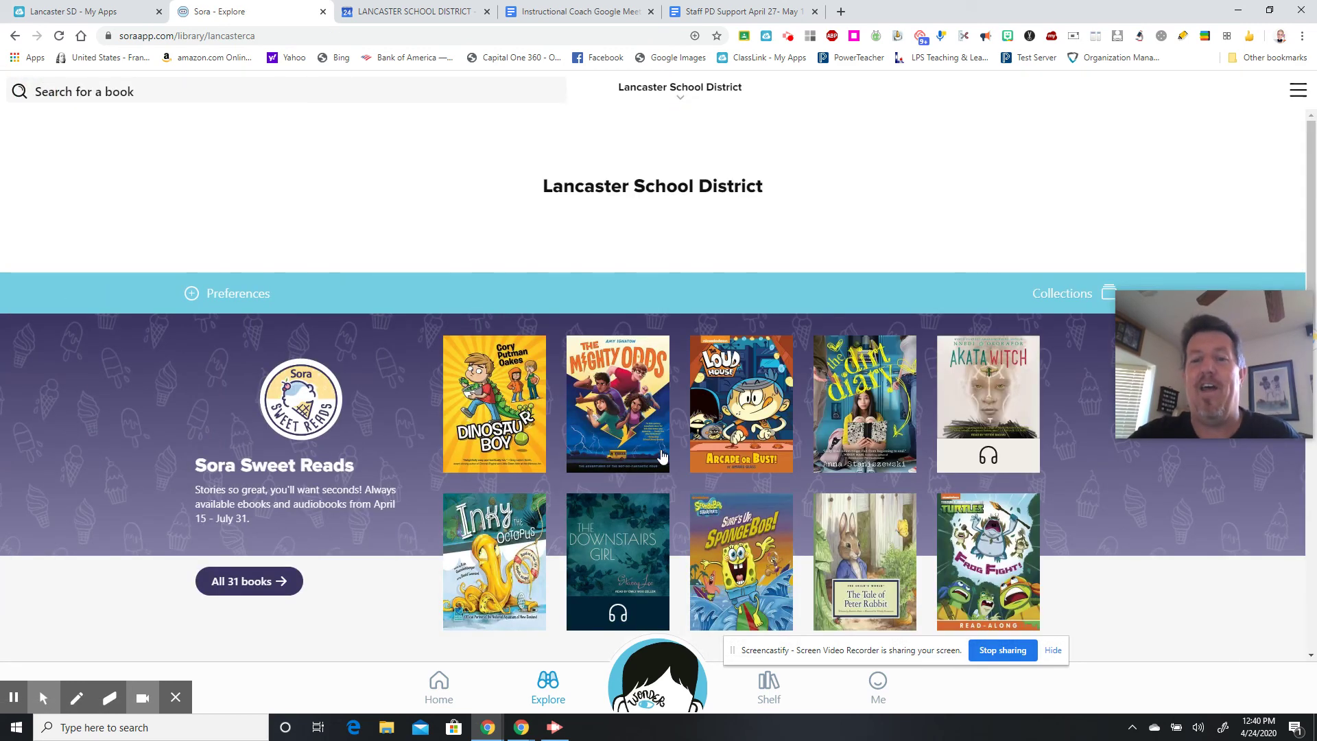
click(779, 691)
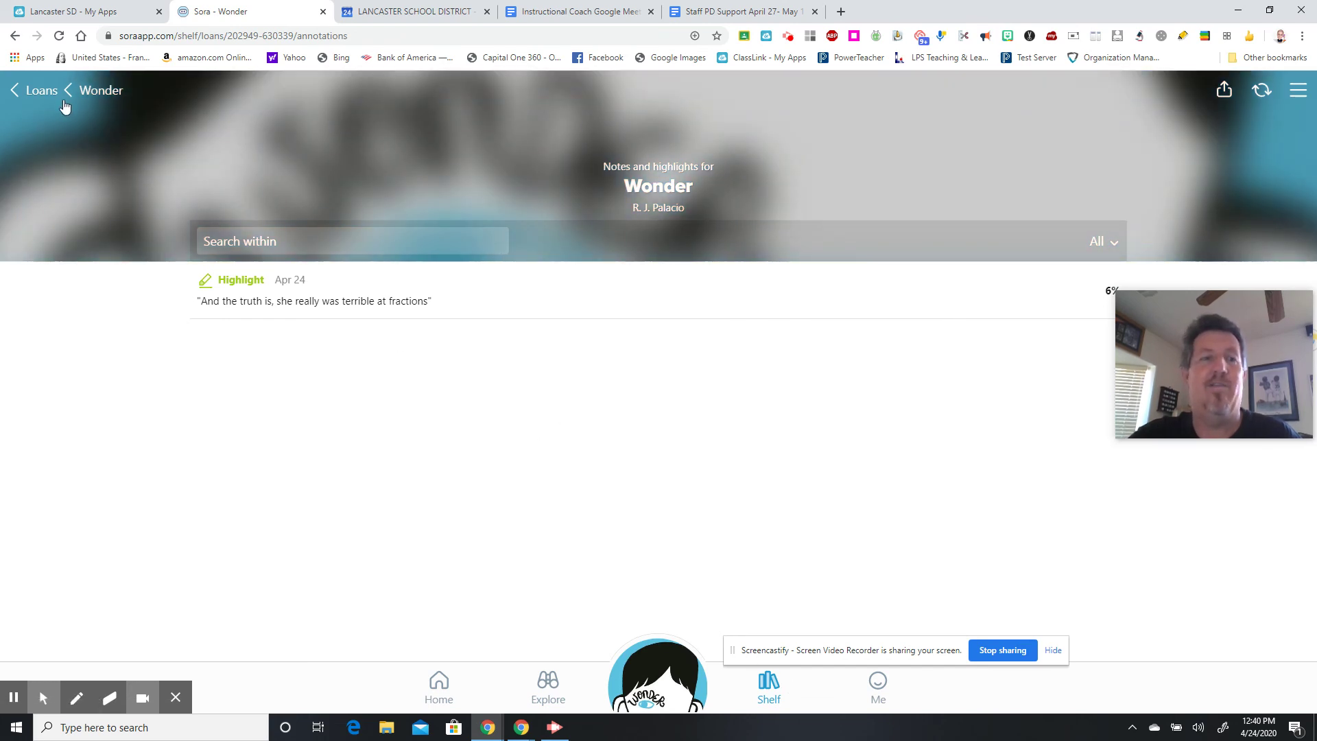
click(42, 92)
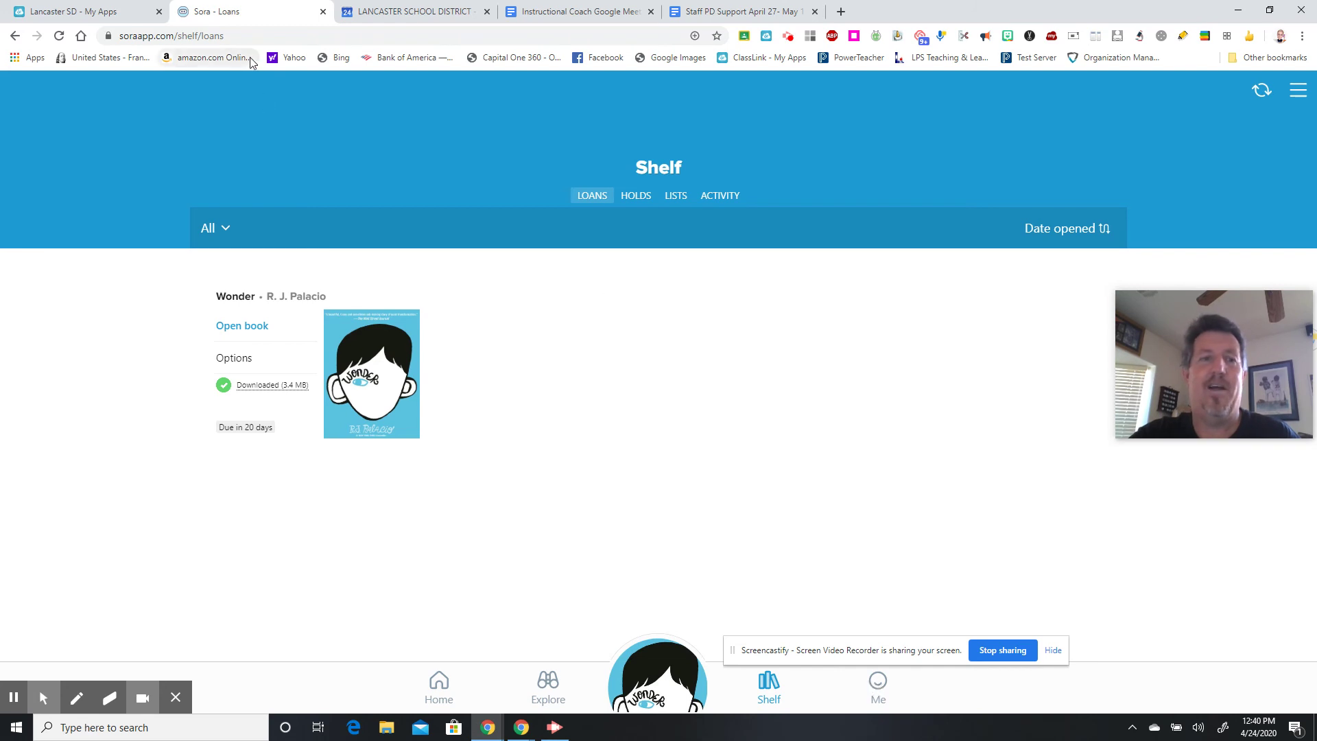
click(61, 38)
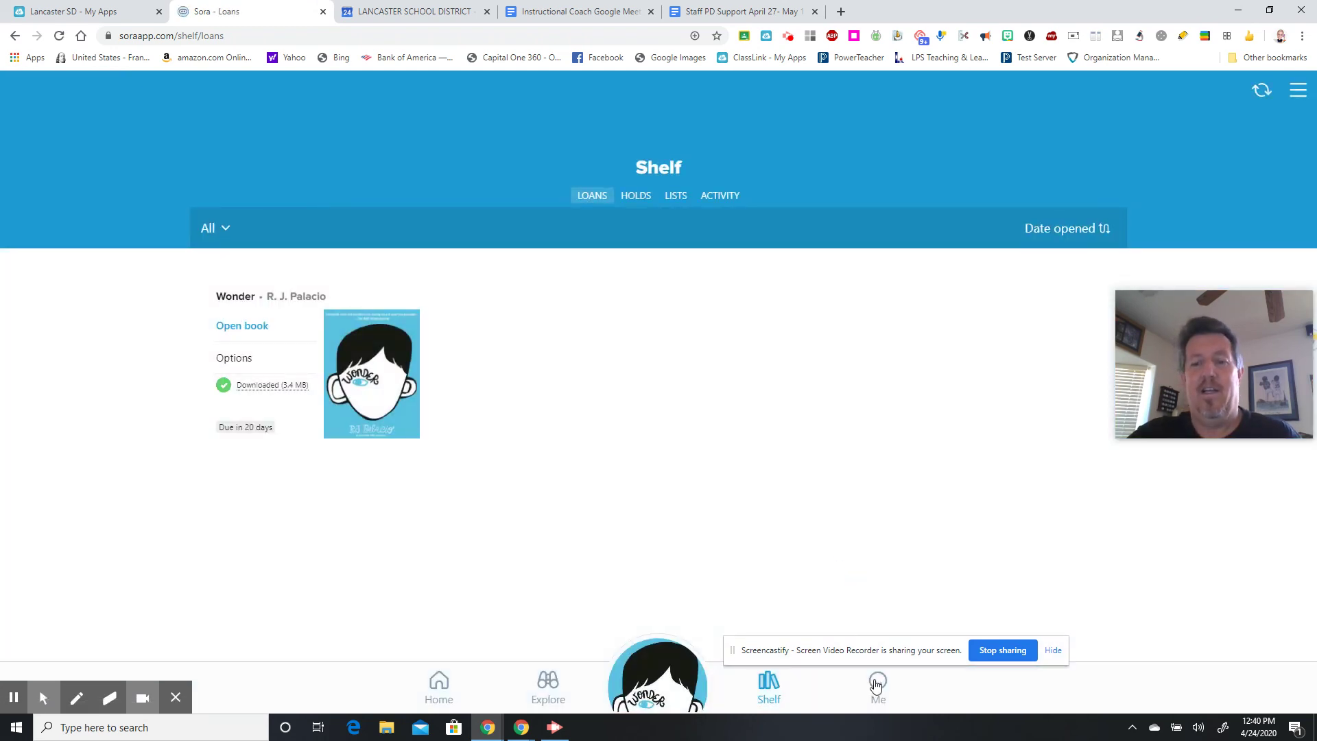
Step: View the Me profile's 12 hr. 25 min. reading stats and open its library account menu
click(876, 684)
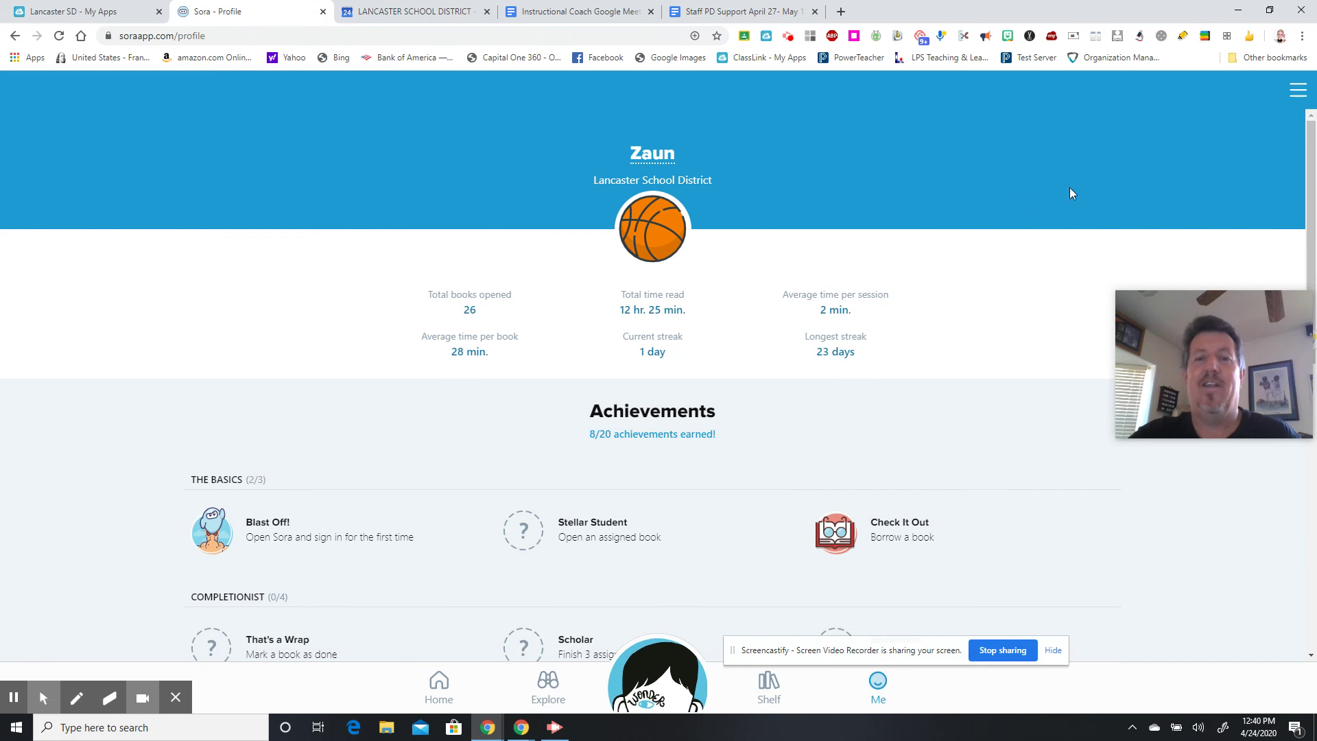
drag(1309, 161, 1310, 130)
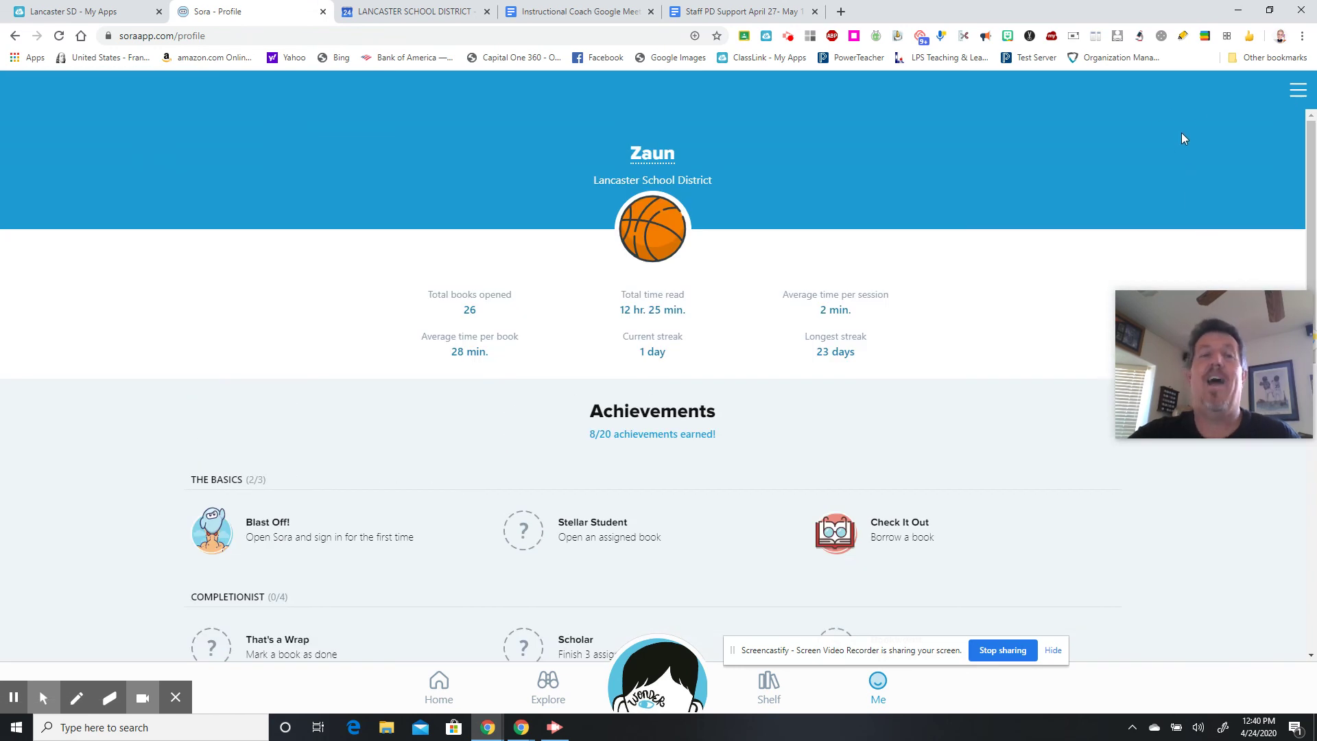
click(1296, 91)
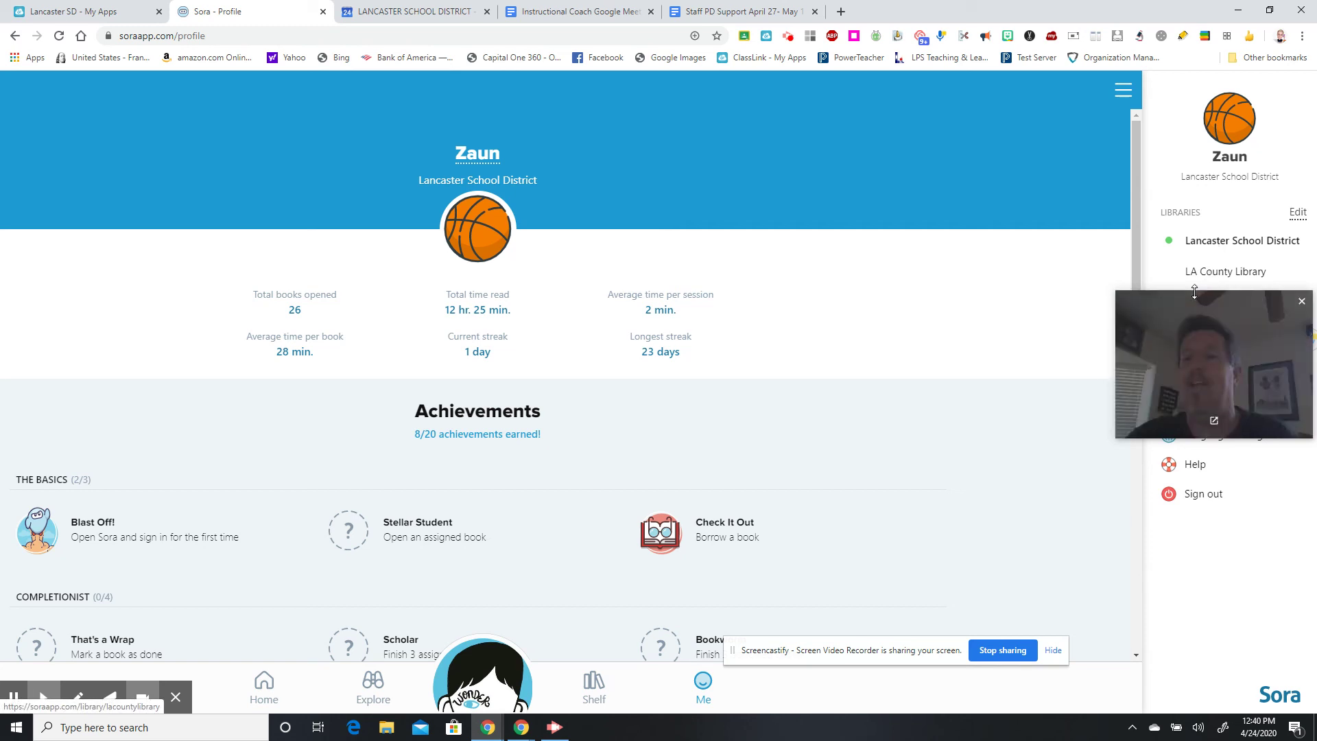
Step: Scroll the profile stats, then switch to the Lancaster SD - My Apps ClassLink tab
drag(1199, 302, 1216, 426)
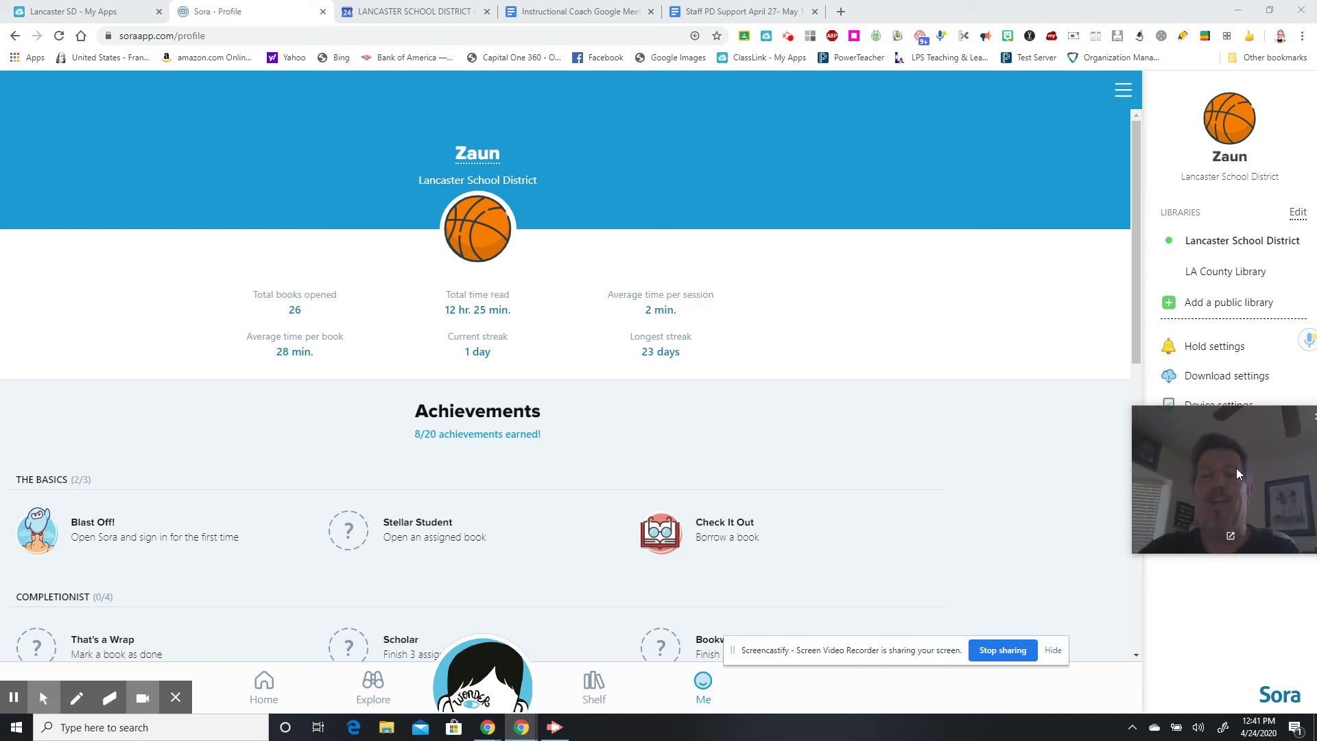
drag(1237, 466, 1179, 438)
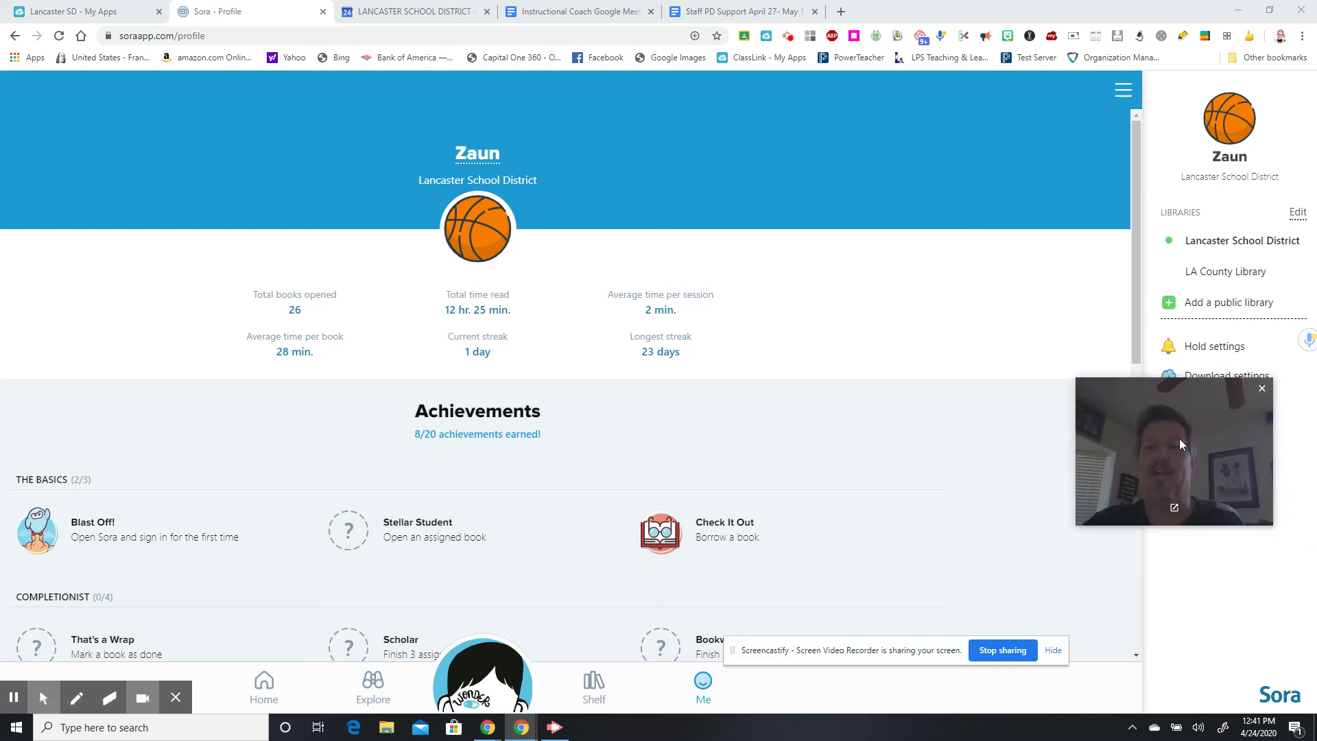
click(555, 727)
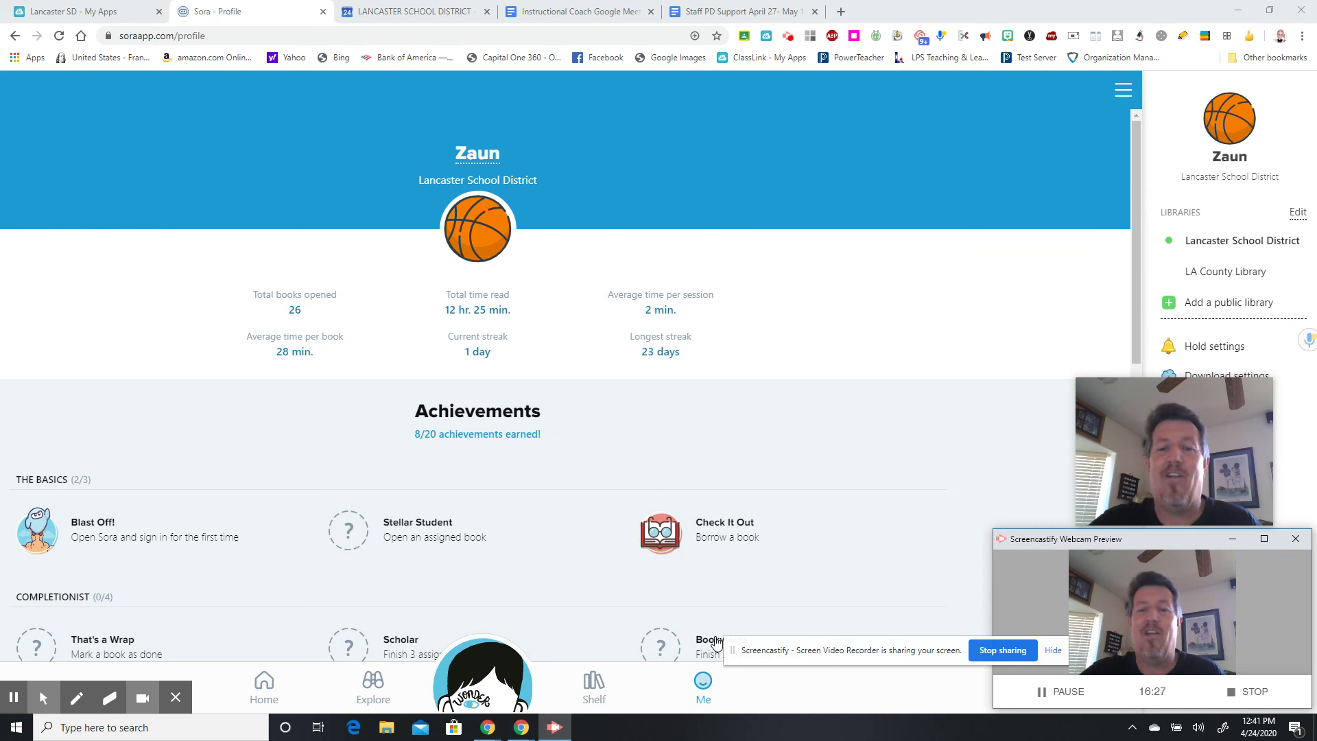
click(69, 11)
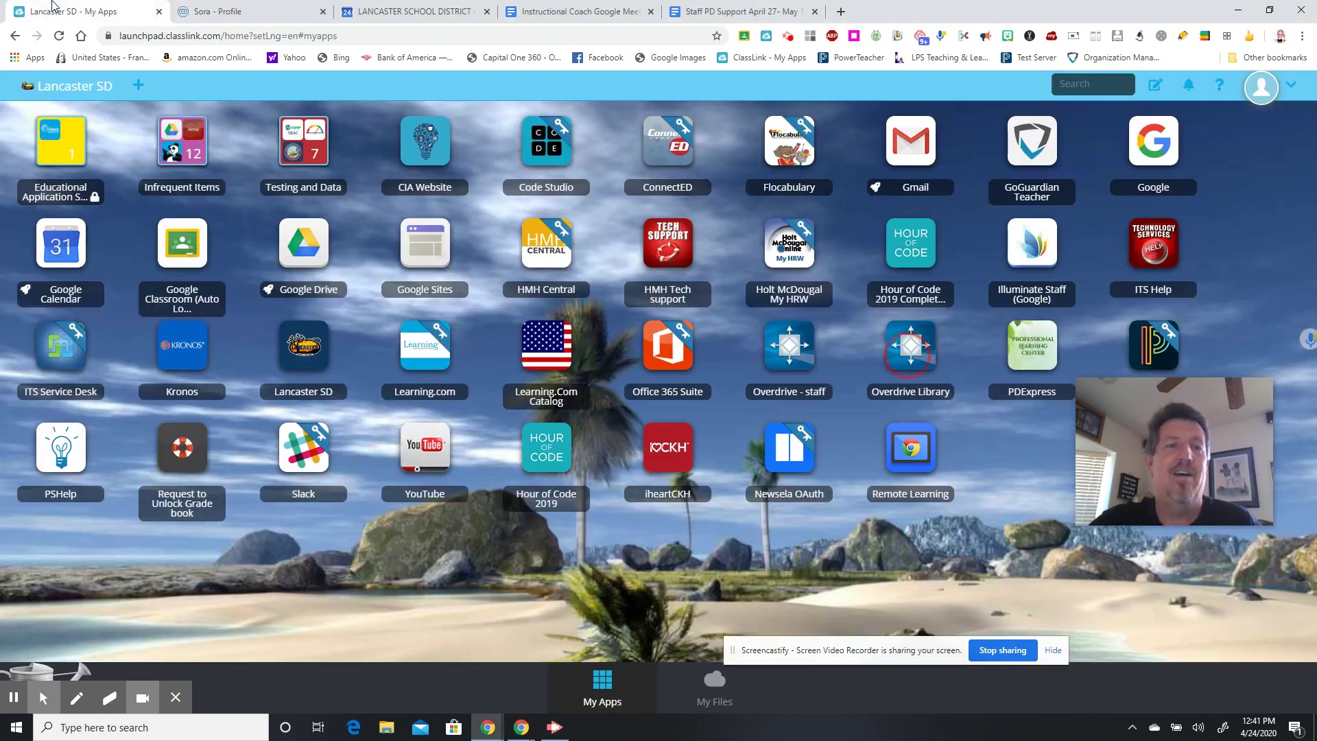